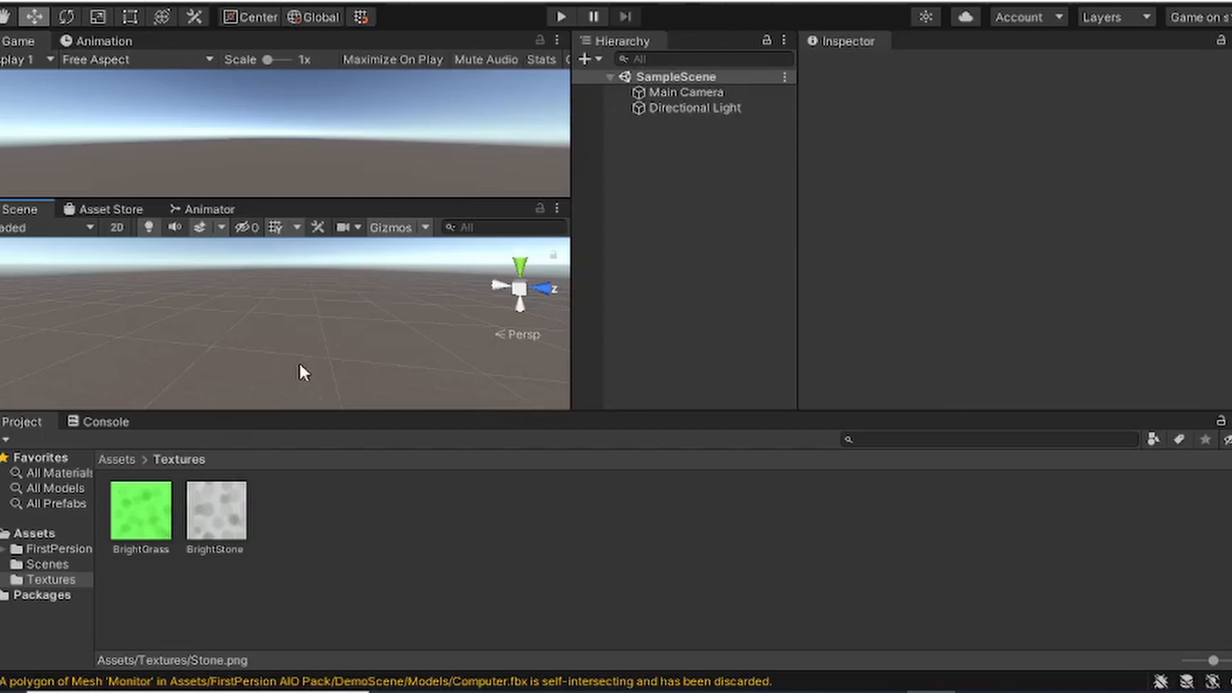
Step: Add a 3D Terrain object to SampleScene
right_click_drag(297, 371, 299, 420)
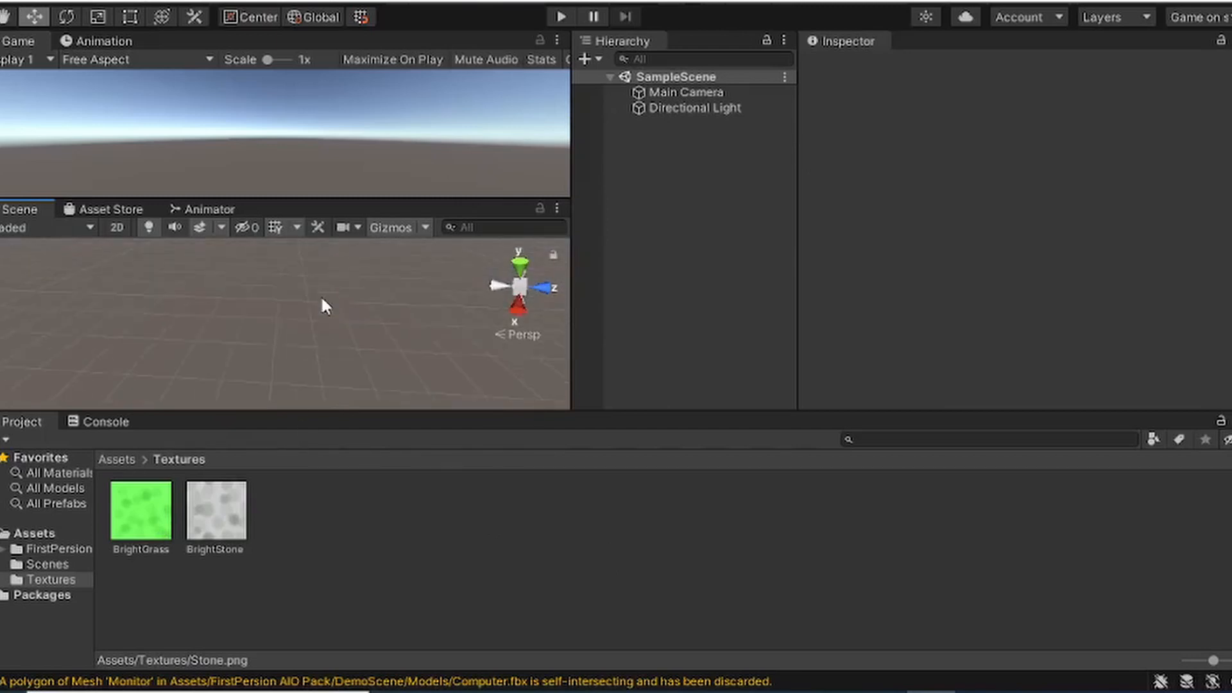
middle_click_drag(321, 296, 362, 385)
right_click(674, 180)
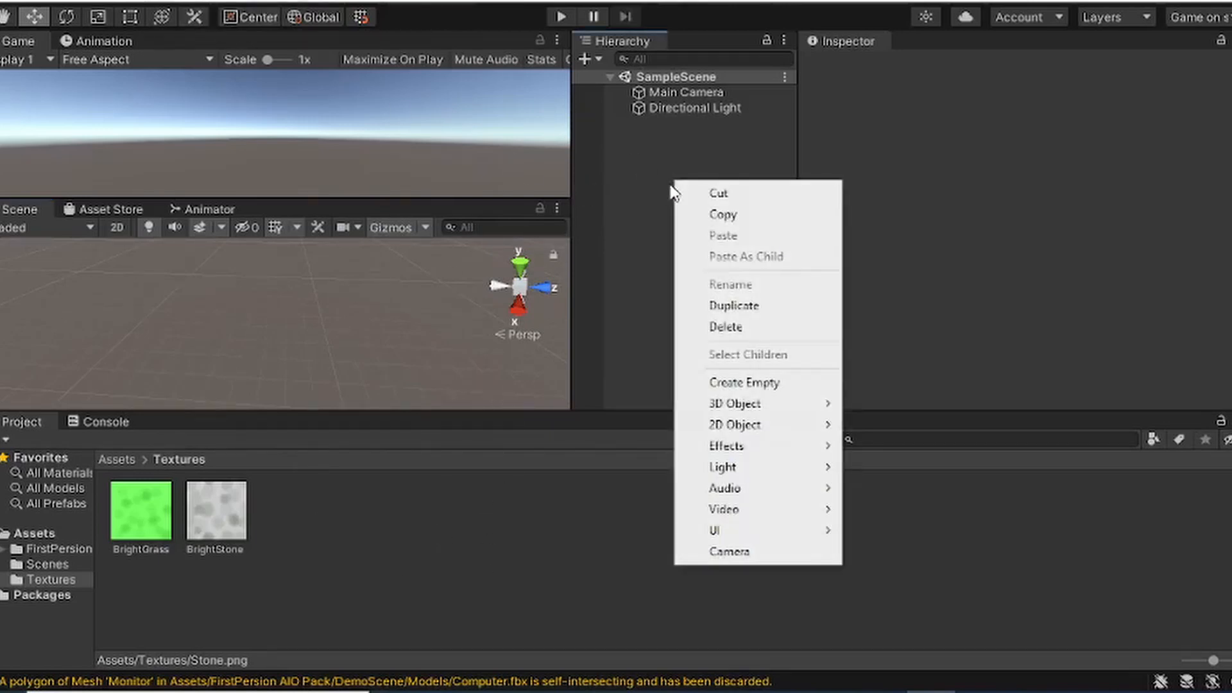
mouse_move(775, 413)
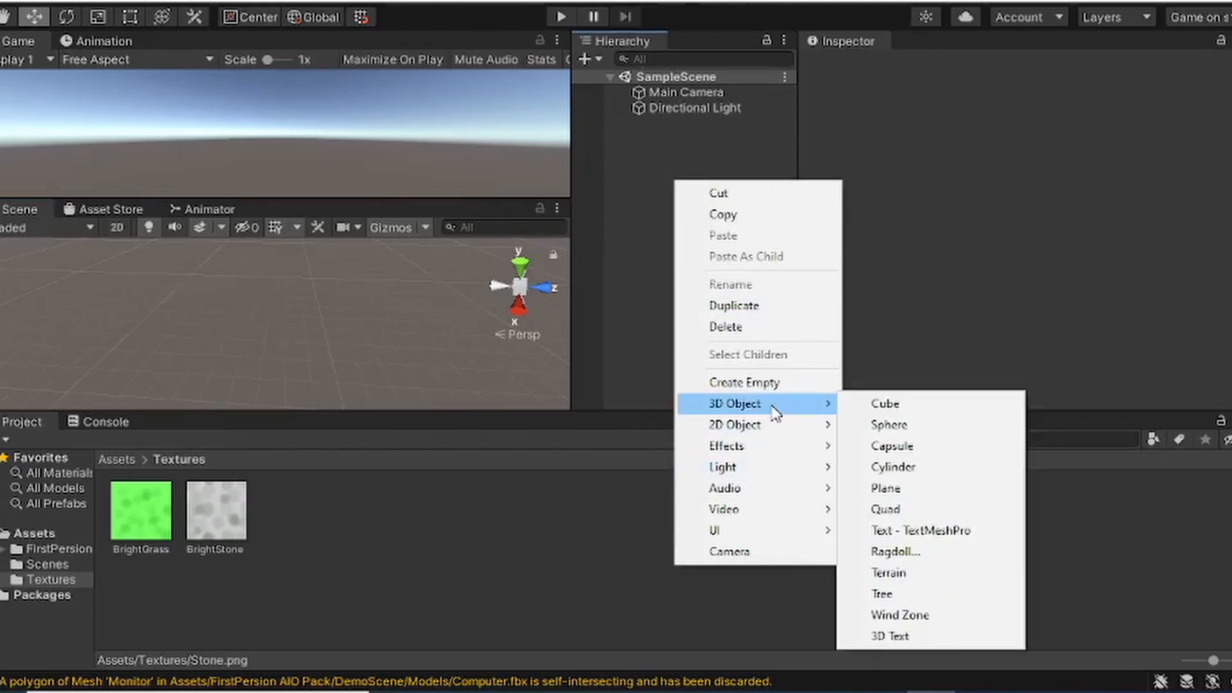
left_click(884, 577)
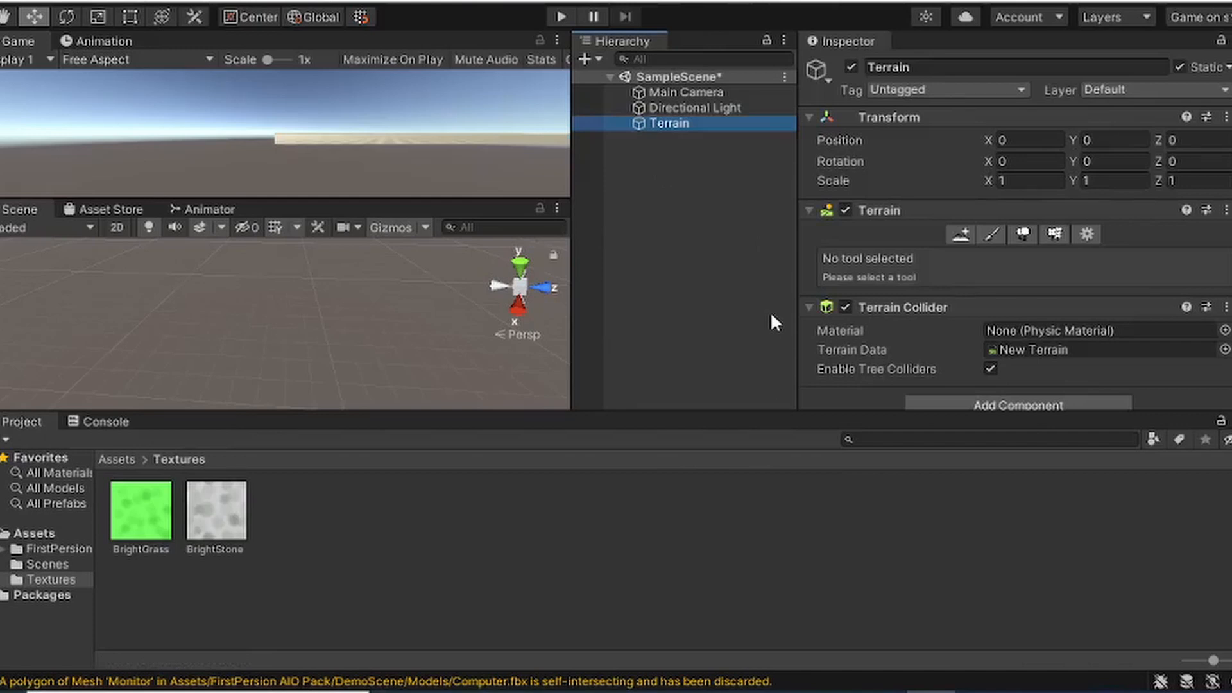
Step: Bring the whole terrain into view in the scene, select it and activate its Paint Terrain tool
scroll(953, 205, "down", 1)
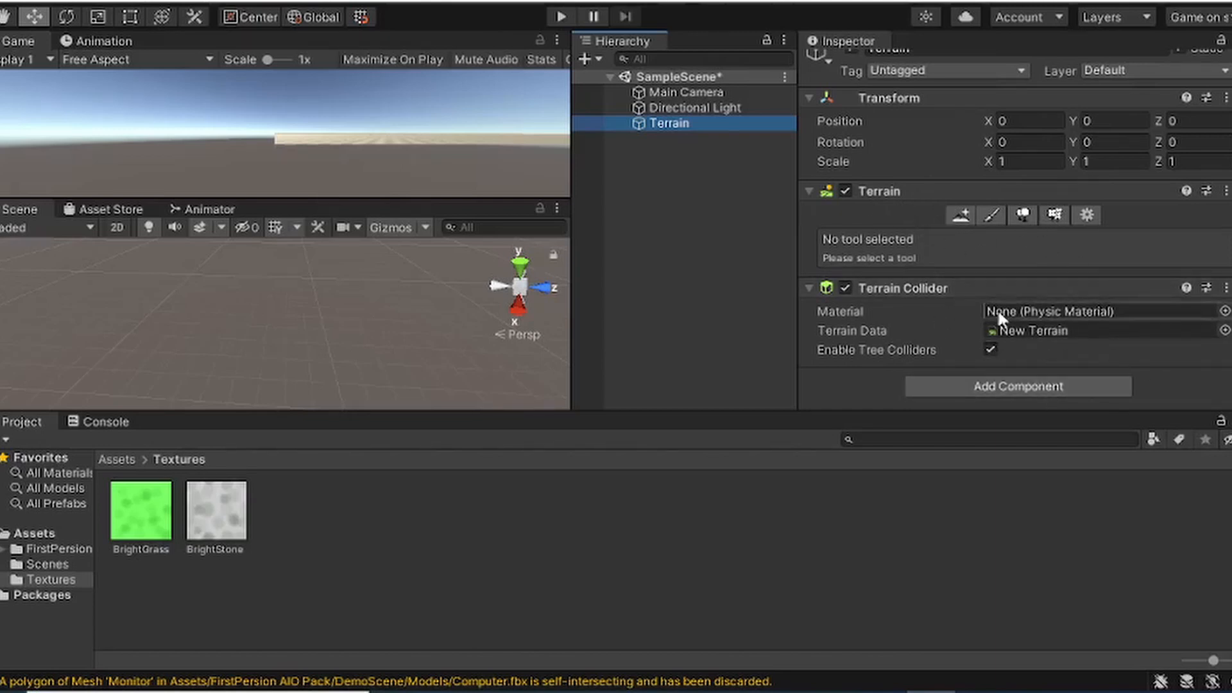
middle_click_drag(340, 287, 302, 335)
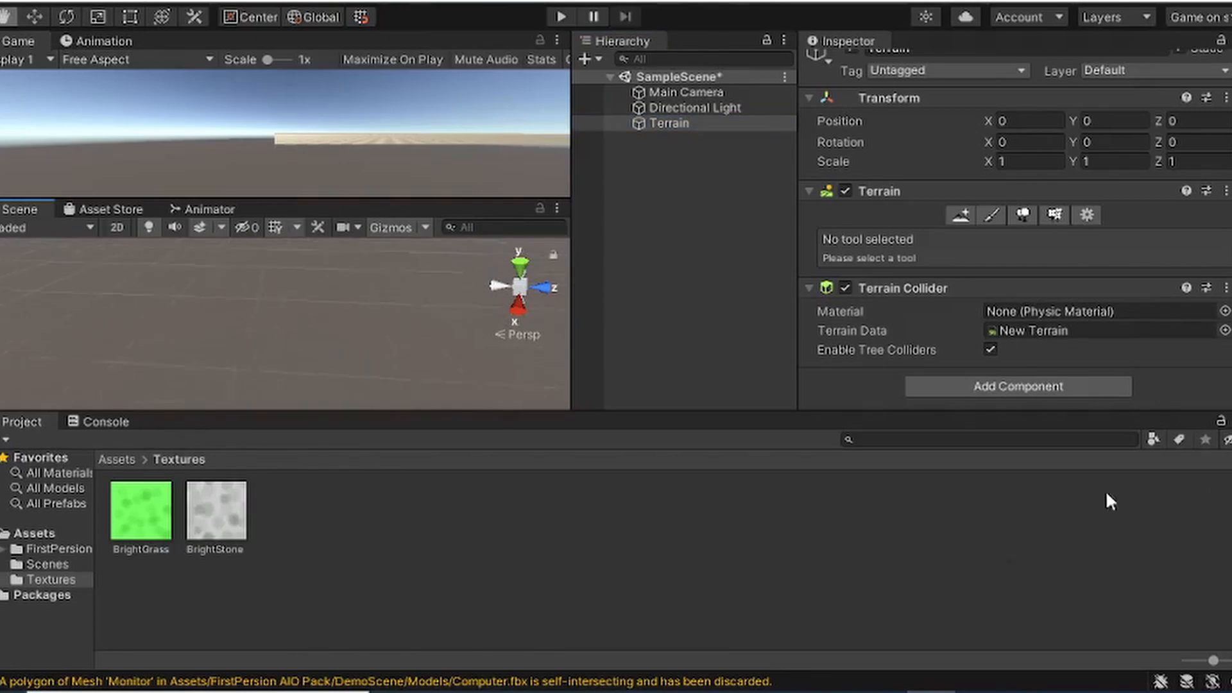
left_click(390, 314)
left_click(669, 123)
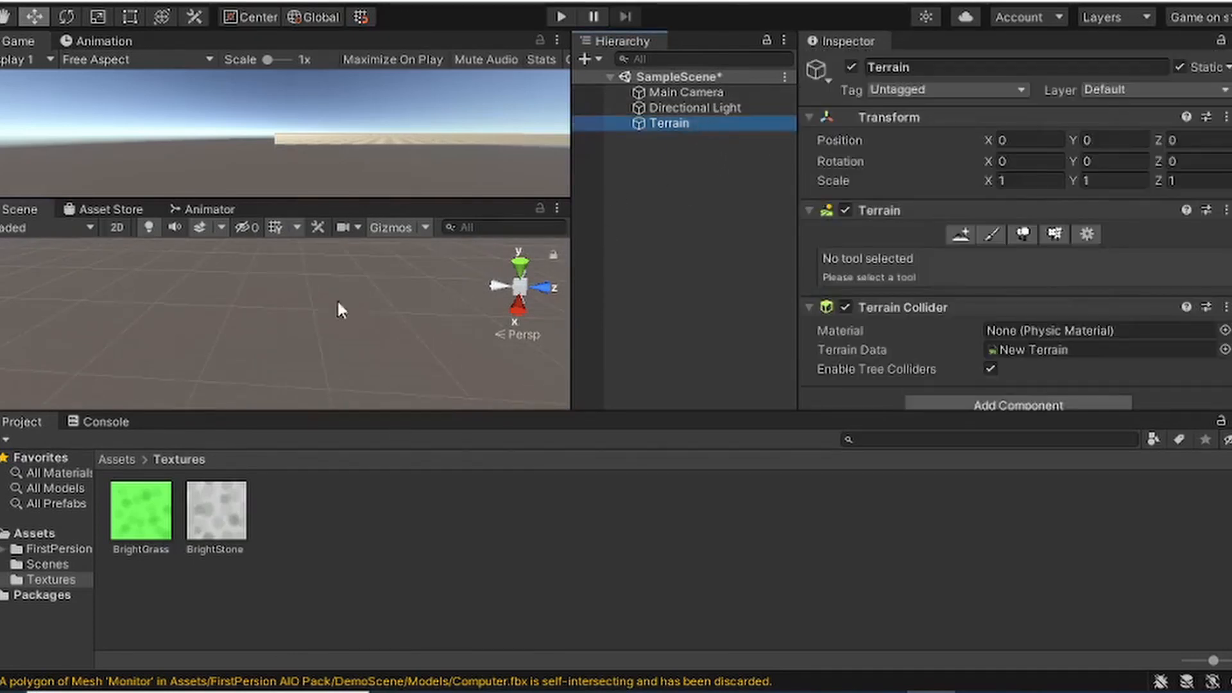
left_click(350, 339)
scroll(341, 328, "up", 5)
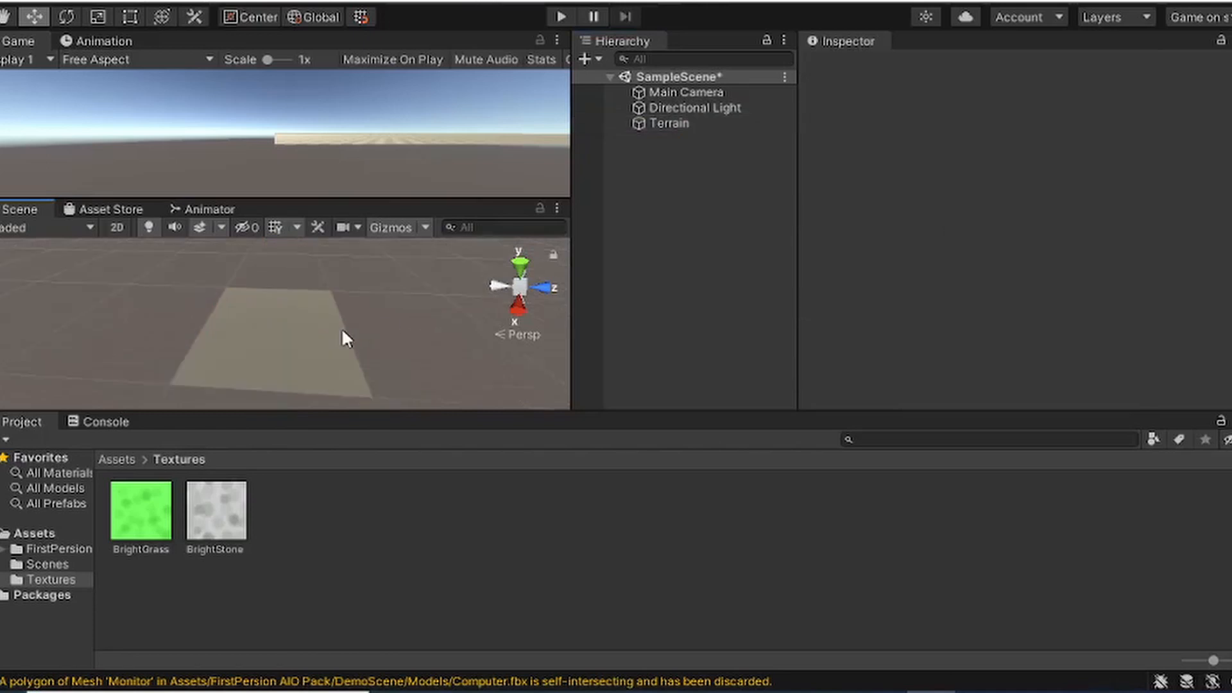
middle_click_drag(341, 327, 365, 349)
left_click(669, 126)
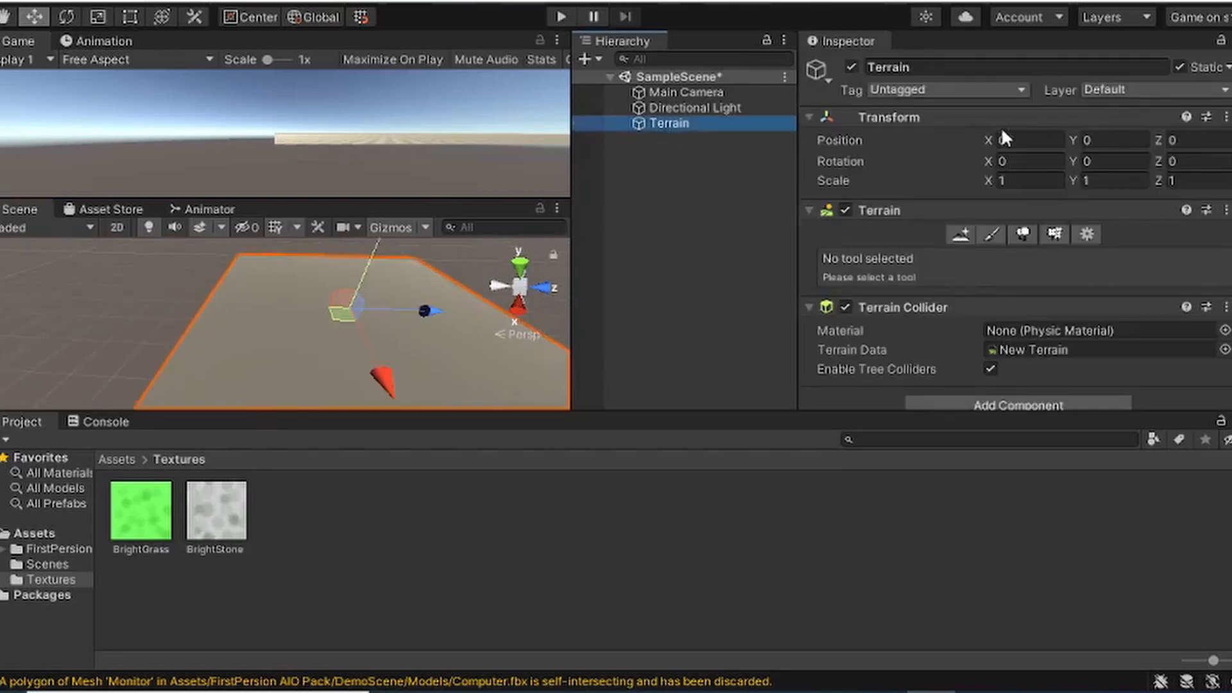
scroll(1068, 241, "down", 1)
left_click(990, 216)
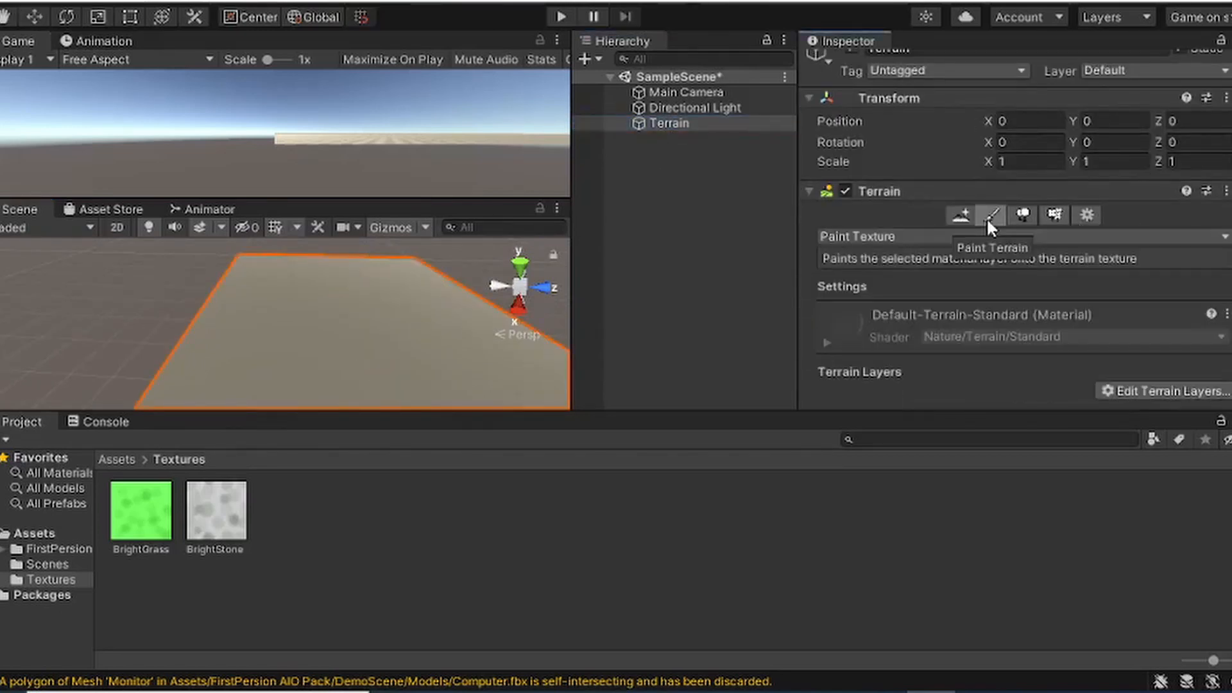
left_click(1027, 238)
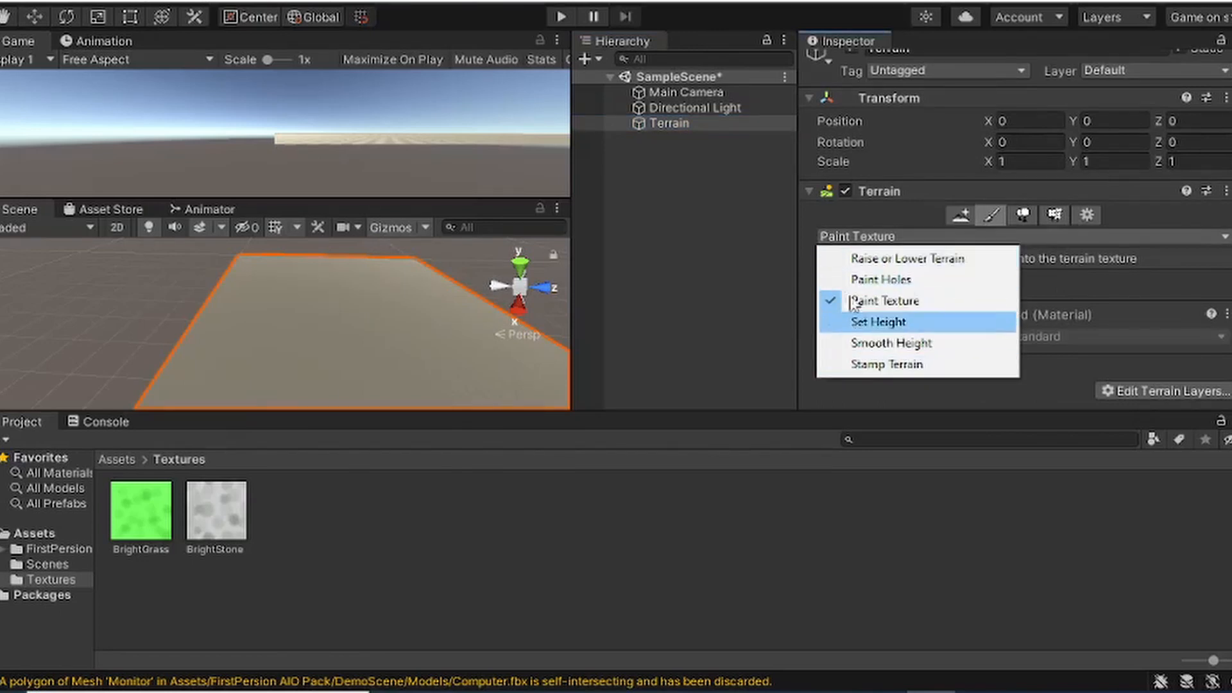
left_click(928, 322)
scroll(982, 296, "down", 8)
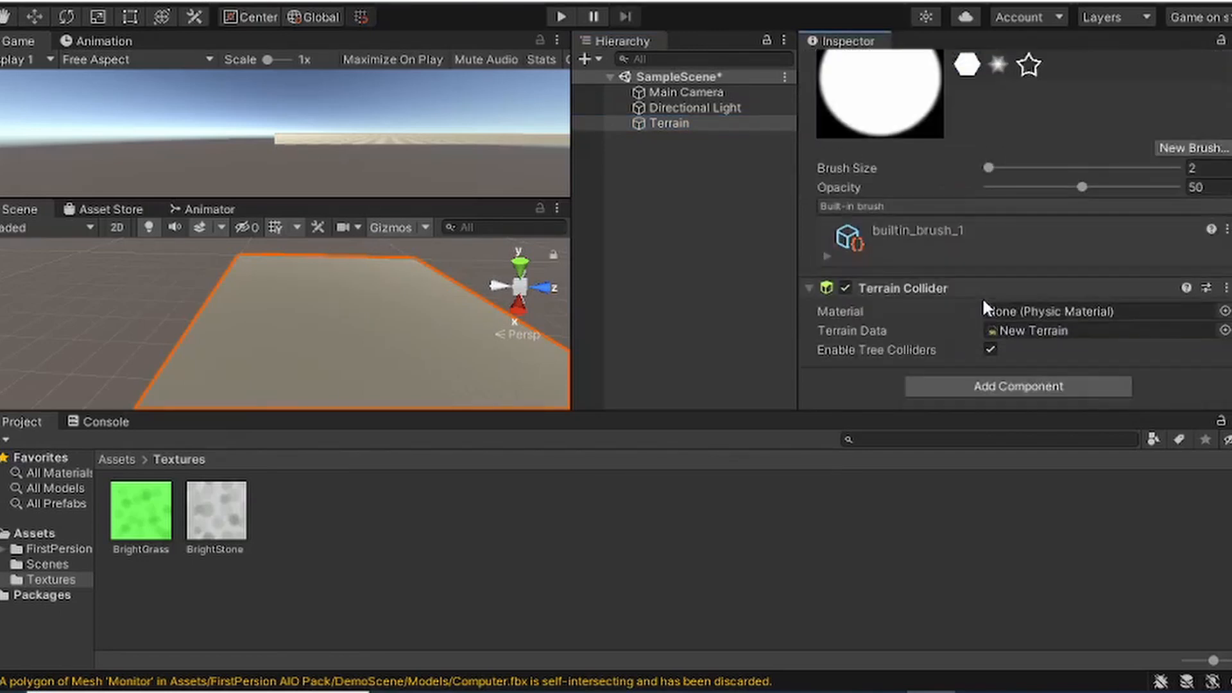
scroll(982, 296, "up", 7)
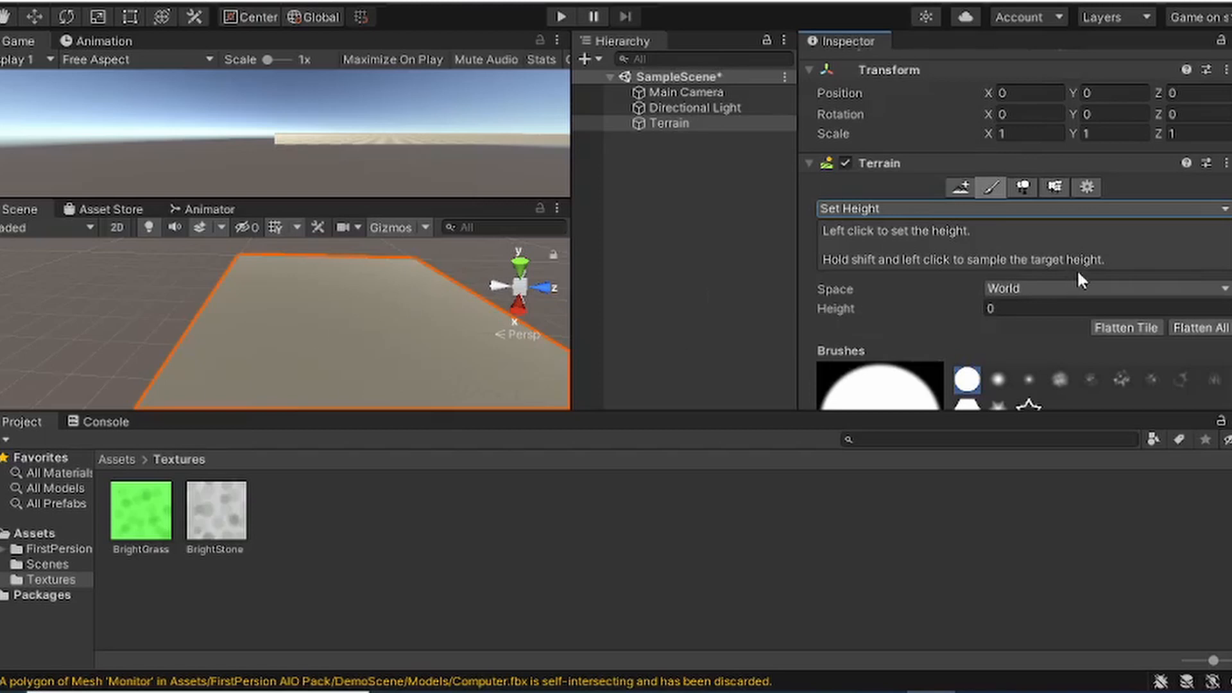
Step: Raise small spikes on the terrain in Raise or Lower Terrain mode with the round brush at size 2 and opacity 50
left_click(934, 209)
left_click(918, 229)
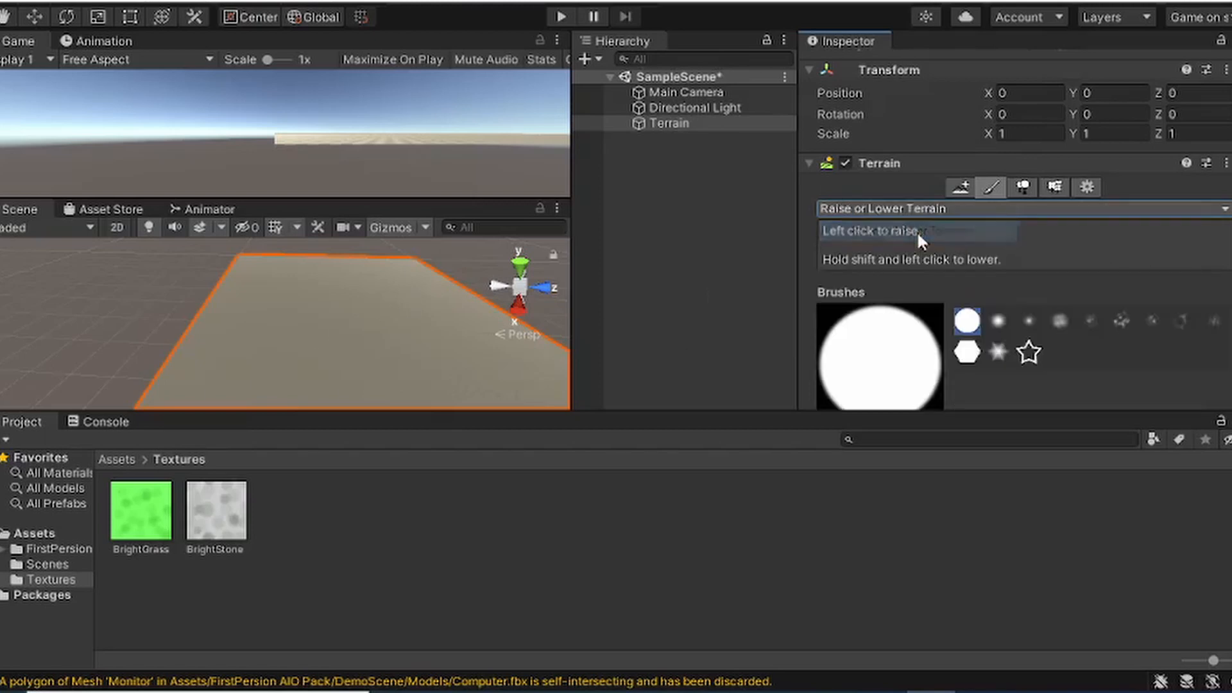
scroll(953, 237, "down", 3)
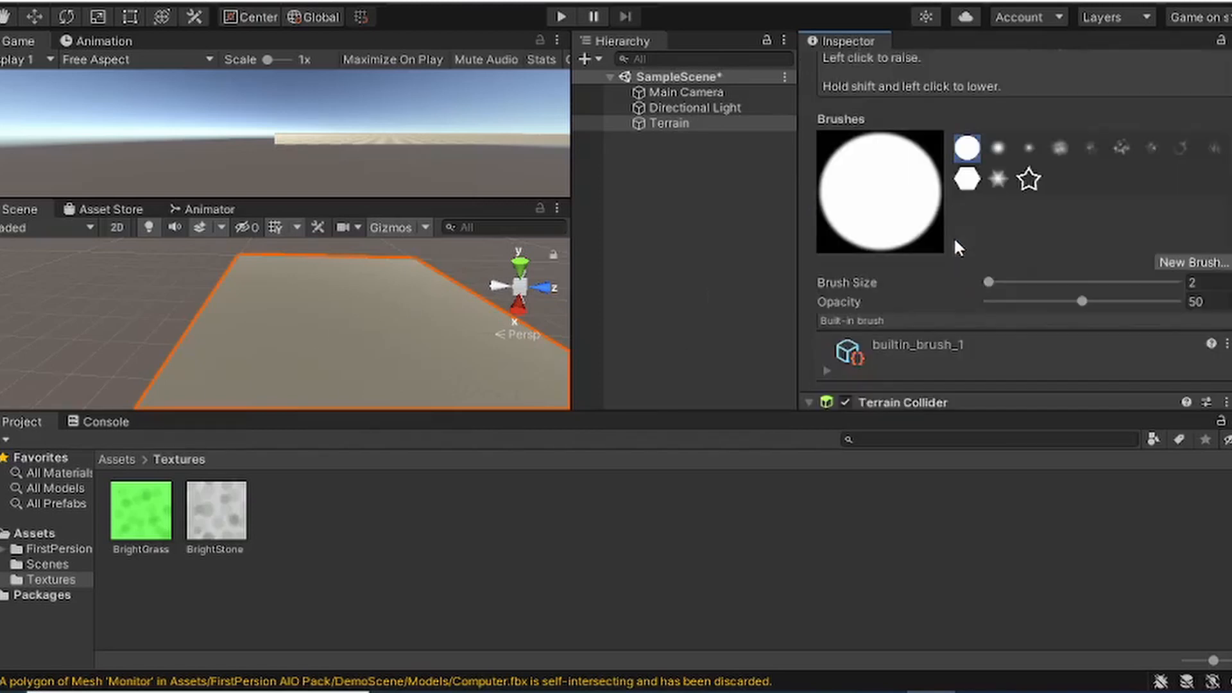
scroll(953, 236, "up", 3)
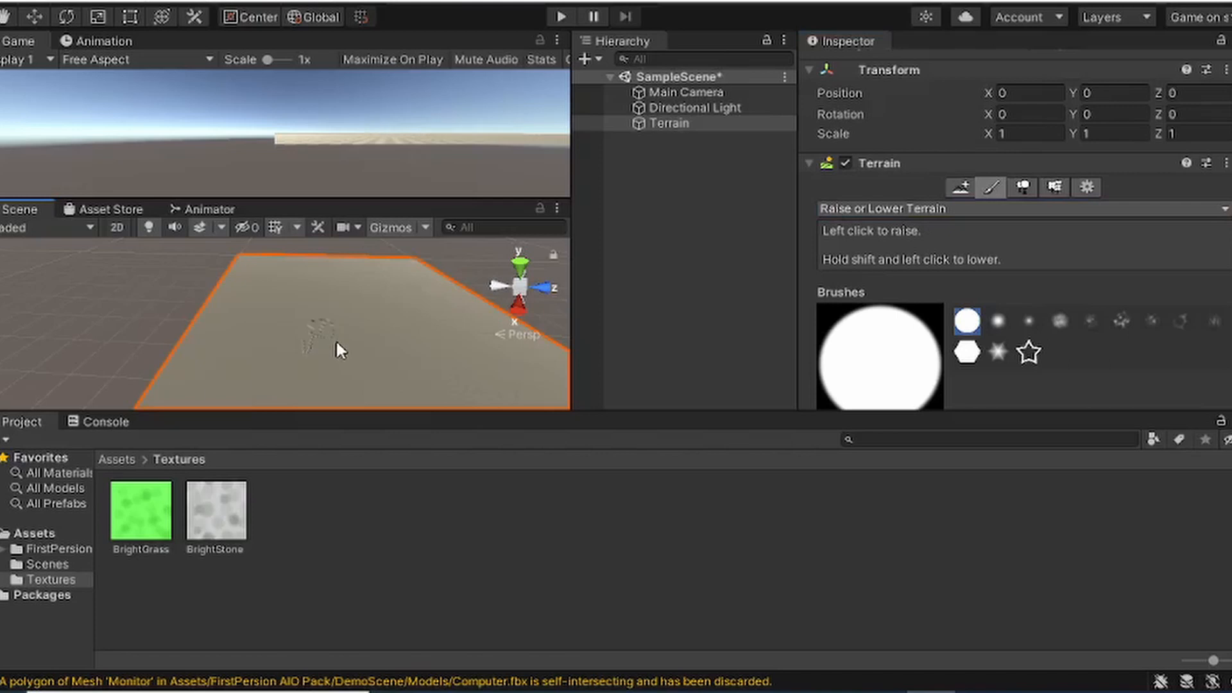
scroll(337, 340, "up", 5)
middle_click_drag(436, 346, 361, 320)
scroll(360, 321, "up", 5)
mouse_move(449, 353)
middle_mouse_down()
mouse_move(304, 304)
mouse_move(286, 319)
middle_mouse_up()
mouse_move(257, 333)
left_mouse_down()
mouse_move(319, 340)
mouse_move(233, 359)
mouse_move(259, 350)
mouse_move(287, 363)
left_mouse_up()
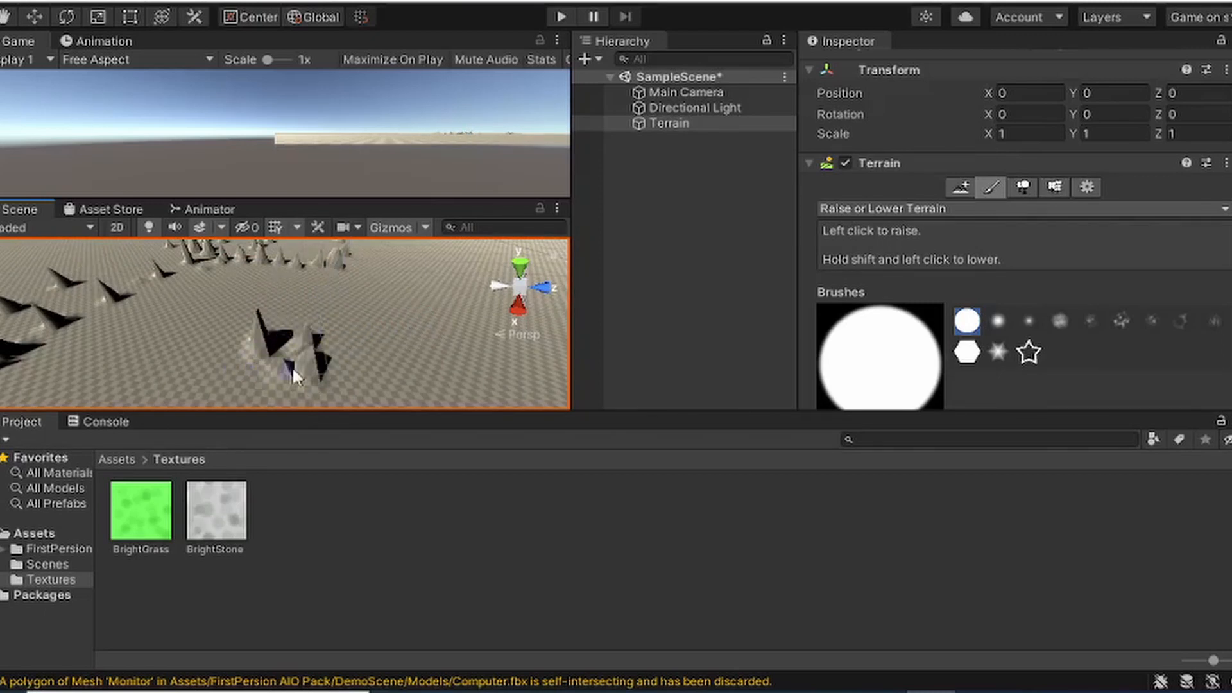
Step: Enlarge the brush size to 1940 and lower the terrain surface around the spikes
scroll(984, 349, "down", 5)
scroll(974, 282, "up", 3)
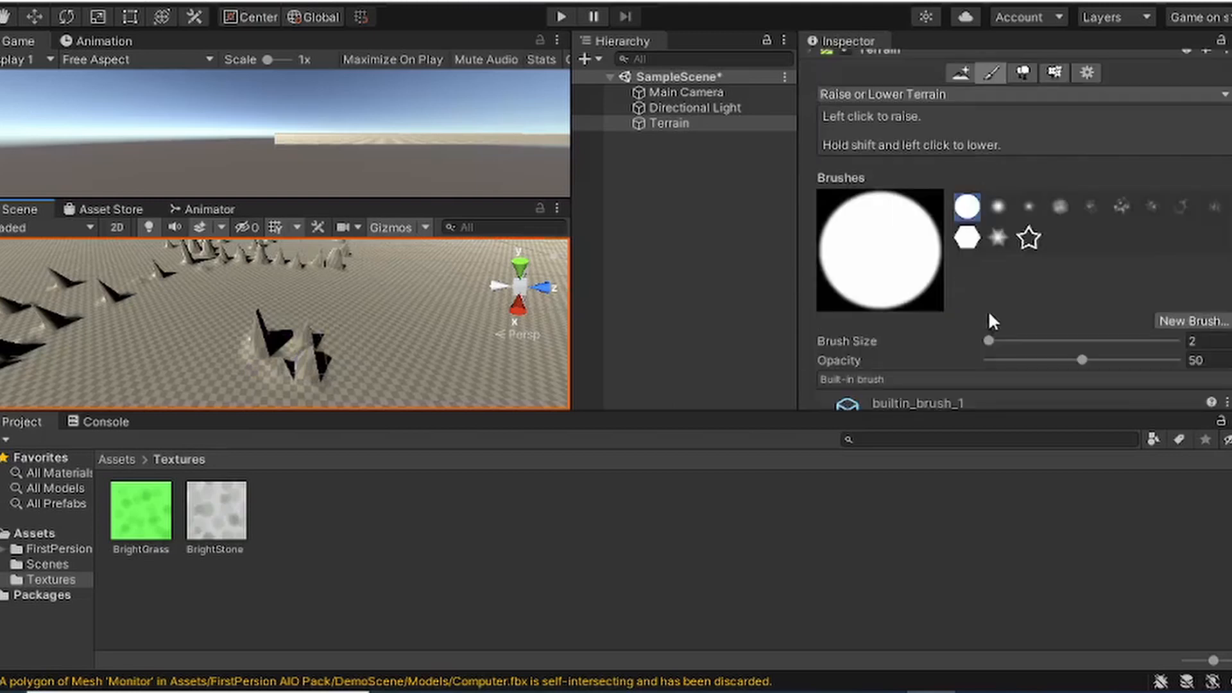
left_click_drag(989, 340, 1090, 341)
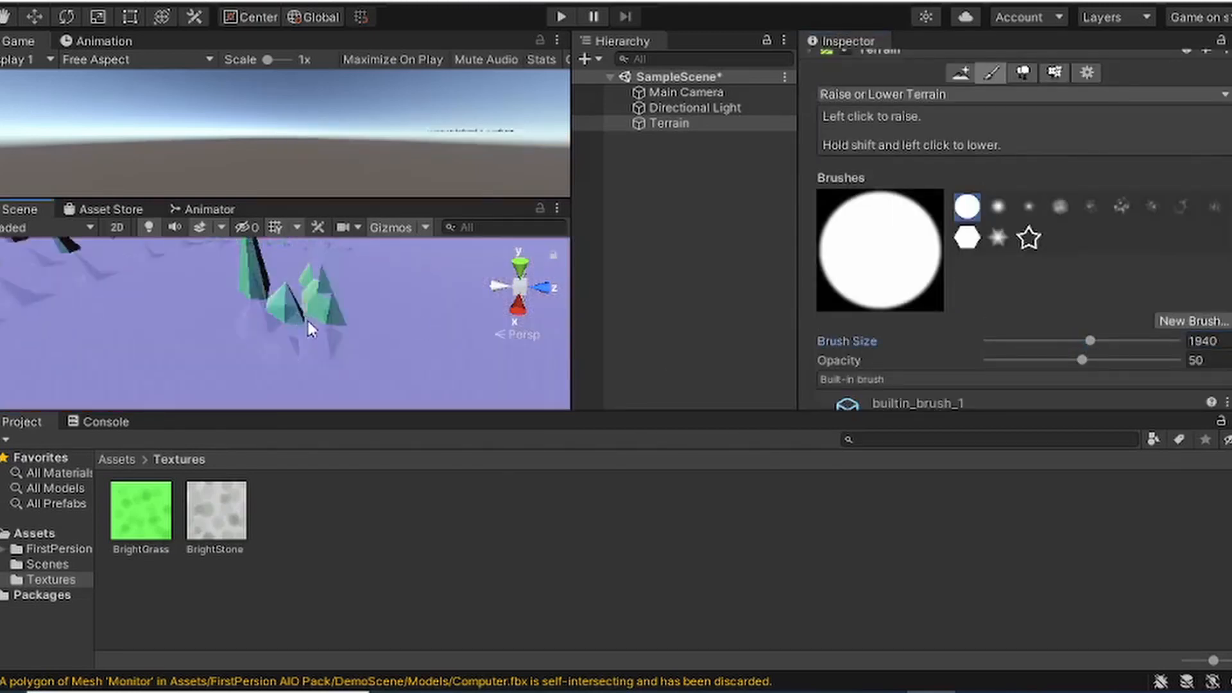
mouse_move(307, 323)
left_mouse_down("shift")
mouse_move(374, 278)
mouse_move(337, 299)
left_mouse_up("shift")
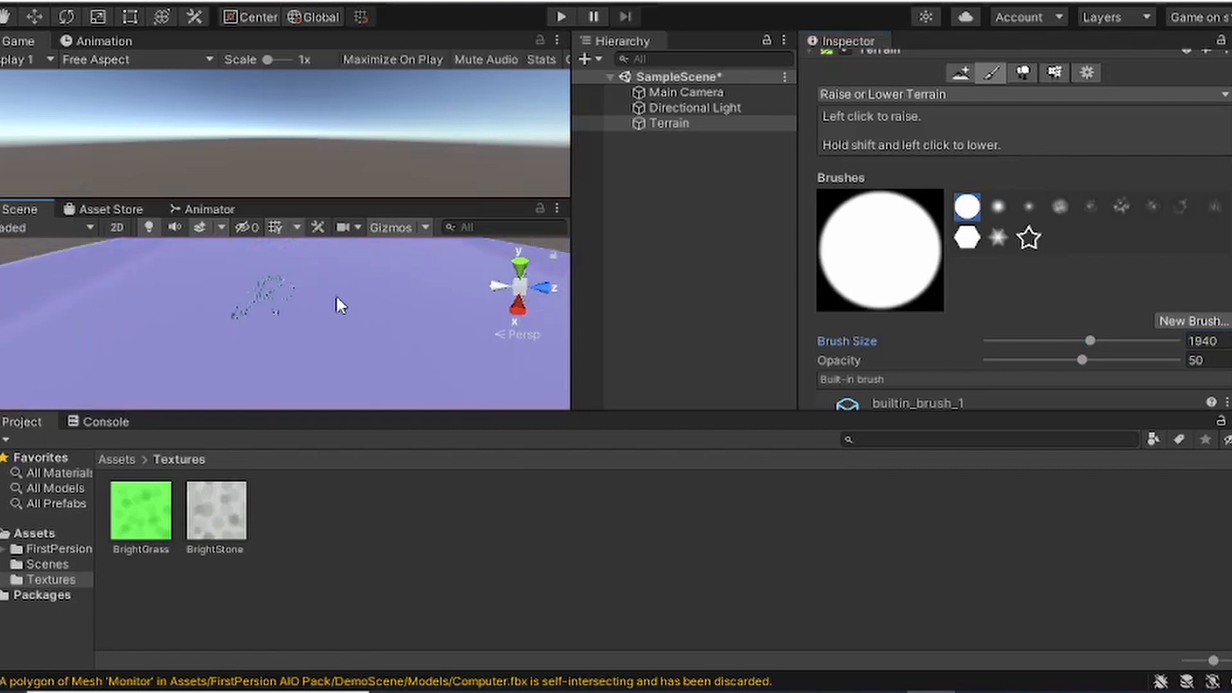
scroll(336, 297, "down", 5)
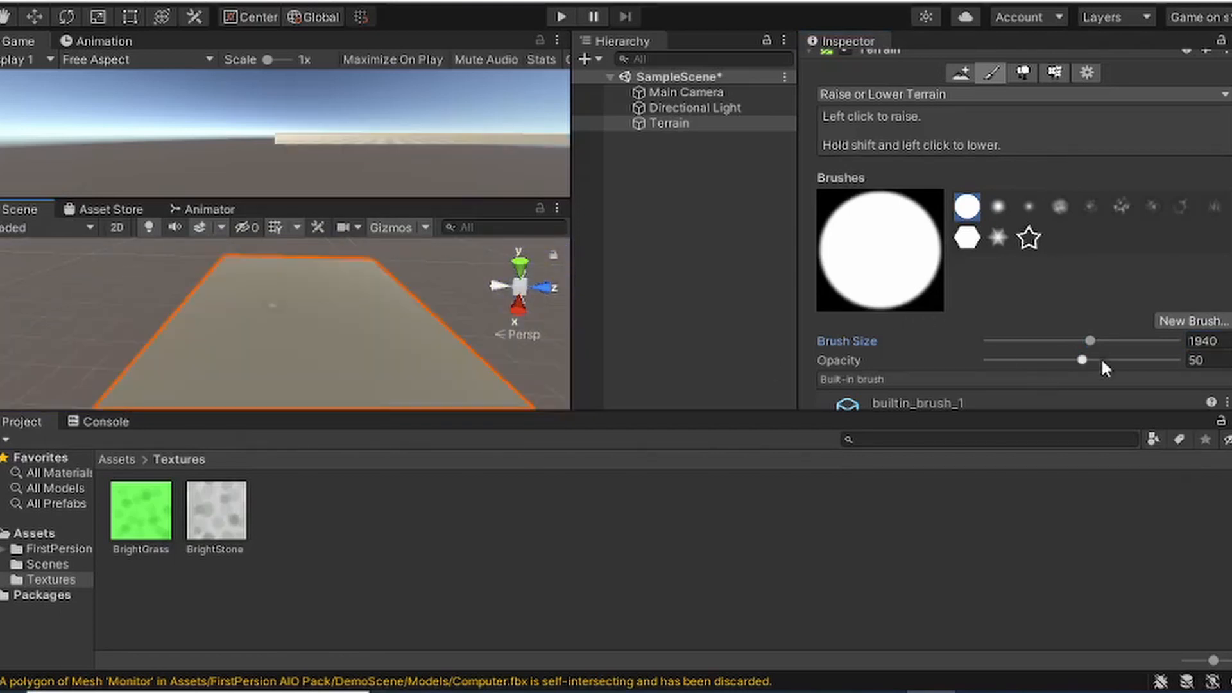
Step: With brush size 77, raise a tall ridge and rugged mountains along the terrain's edge, reducing the opacity from 100 to 23.5
mouse_move(1091, 340)
left_mouse_down()
mouse_move(1021, 340)
mouse_move(1181, 359)
left_mouse_up()
mouse_move(358, 349)
left_mouse_down()
mouse_move(401, 369)
mouse_move(478, 269)
left_mouse_up()
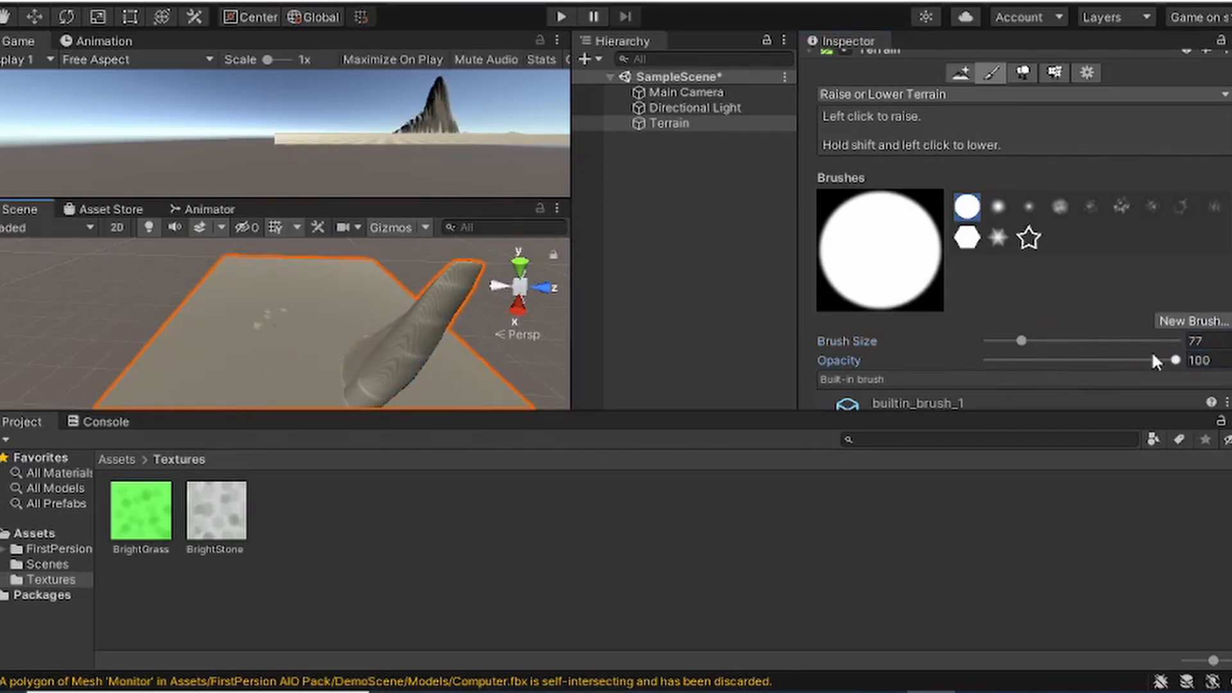
left_click_drag(1153, 360, 988, 360)
mouse_move(254, 361)
left_mouse_down()
mouse_move(308, 377)
mouse_move(385, 360)
left_mouse_up()
left_click_drag(998, 363, 1031, 360)
mouse_move(327, 353)
left_mouse_down()
mouse_move(256, 364)
mouse_move(313, 357)
mouse_move(308, 371)
mouse_move(324, 372)
mouse_move(288, 357)
mouse_move(385, 340)
mouse_move(256, 356)
mouse_move(324, 357)
mouse_move(253, 352)
mouse_move(269, 353)
left_mouse_up()
mouse_move(276, 346)
left_mouse_down("alt")
mouse_move(412, 319)
mouse_move(232, 388)
mouse_move(376, 368)
mouse_move(363, 321)
mouse_move(196, 341)
mouse_move(226, 328)
left_mouse_up("alt")
Step: Try cutting holes through the raised mountains in Paint Holes mode with the size 77 brush
left_click(907, 95)
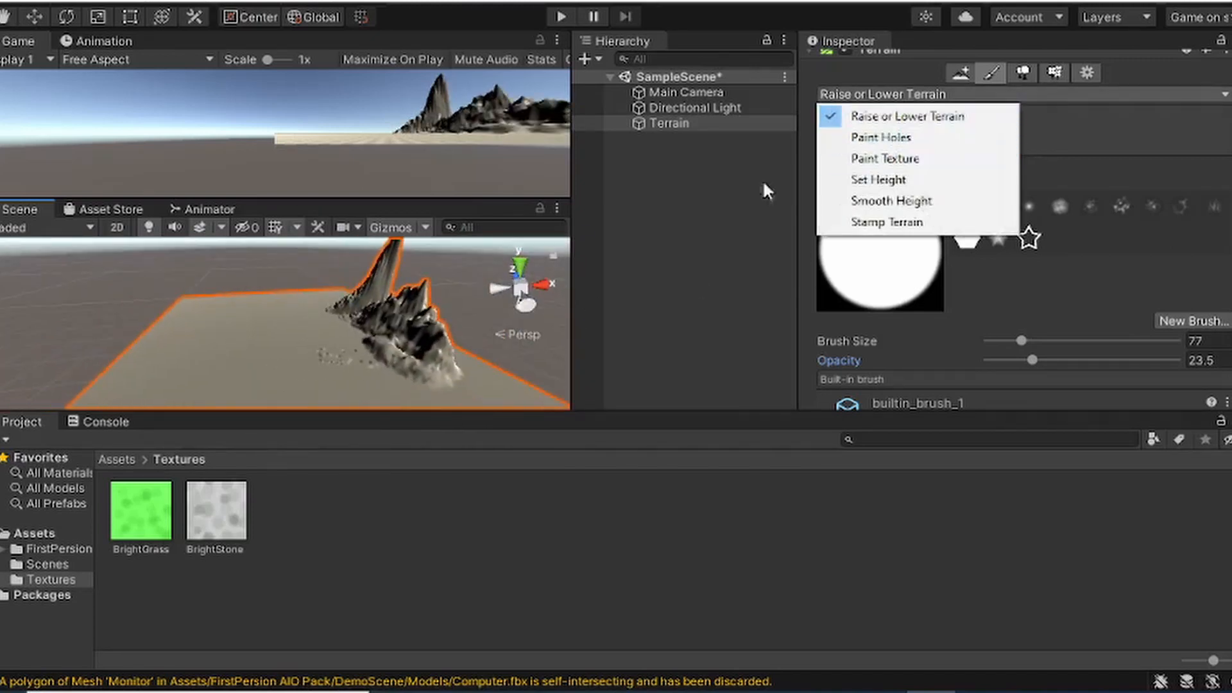
left_click(935, 137)
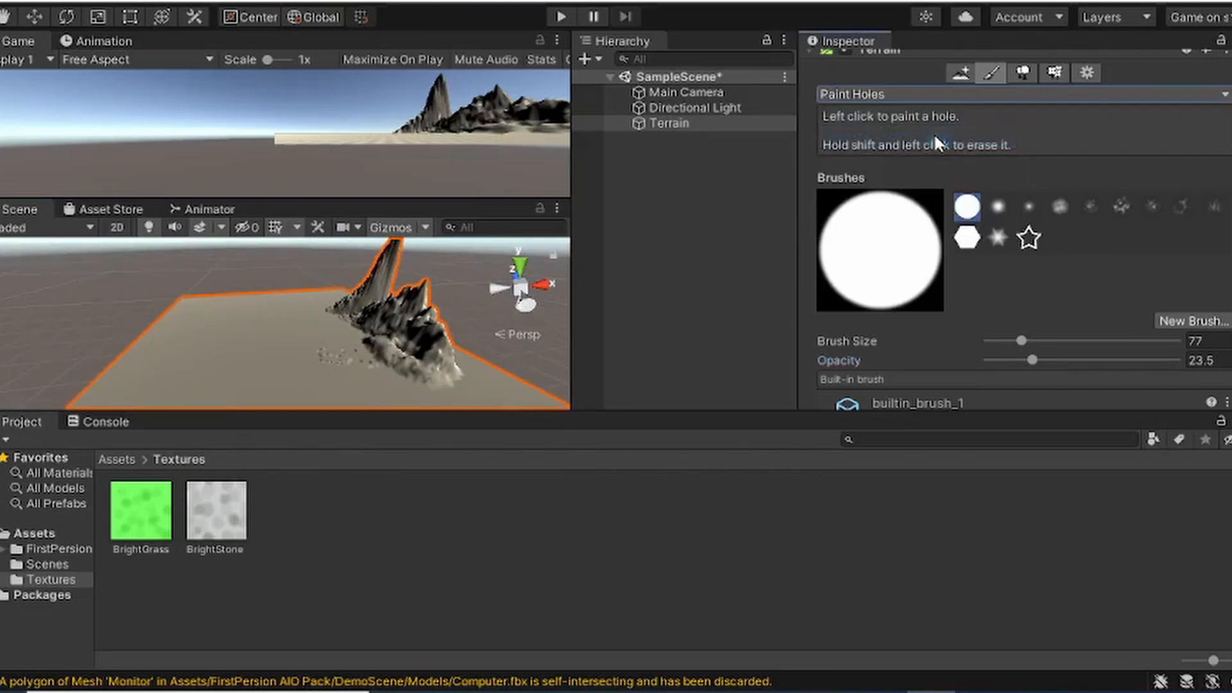
mouse_move(295, 281)
left_mouse_down("alt")
mouse_move(286, 338)
mouse_move(337, 337)
mouse_move(350, 363)
mouse_move(395, 360)
mouse_move(267, 325)
mouse_move(279, 493)
left_mouse_up("alt")
scroll(286, 340, "down", 5)
scroll(305, 357, "up", 4)
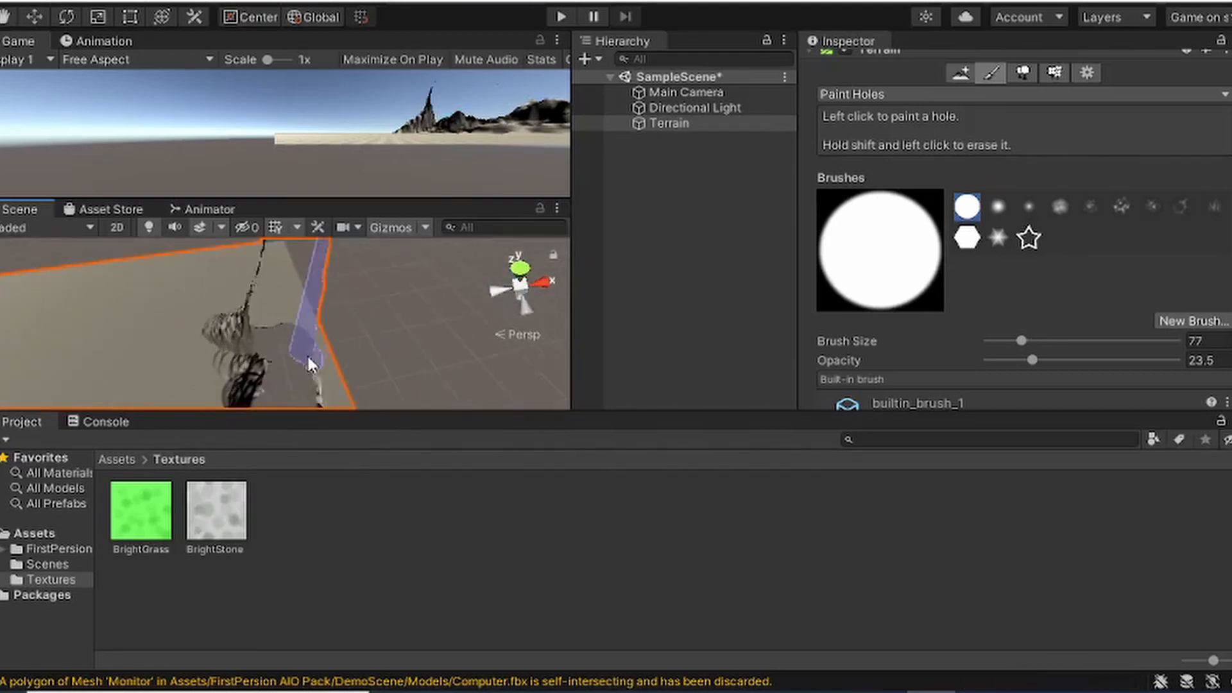
middle_click_drag(317, 350, 298, 297)
middle_click_drag(143, 309, 257, 296)
mouse_move(202, 355)
left_mouse_down()
mouse_move(226, 354)
mouse_move(309, 421)
mouse_move(236, 331)
mouse_move(435, 323)
left_mouse_up()
scroll(283, 330, "down", 8)
middle_click_drag(314, 332, 364, 330)
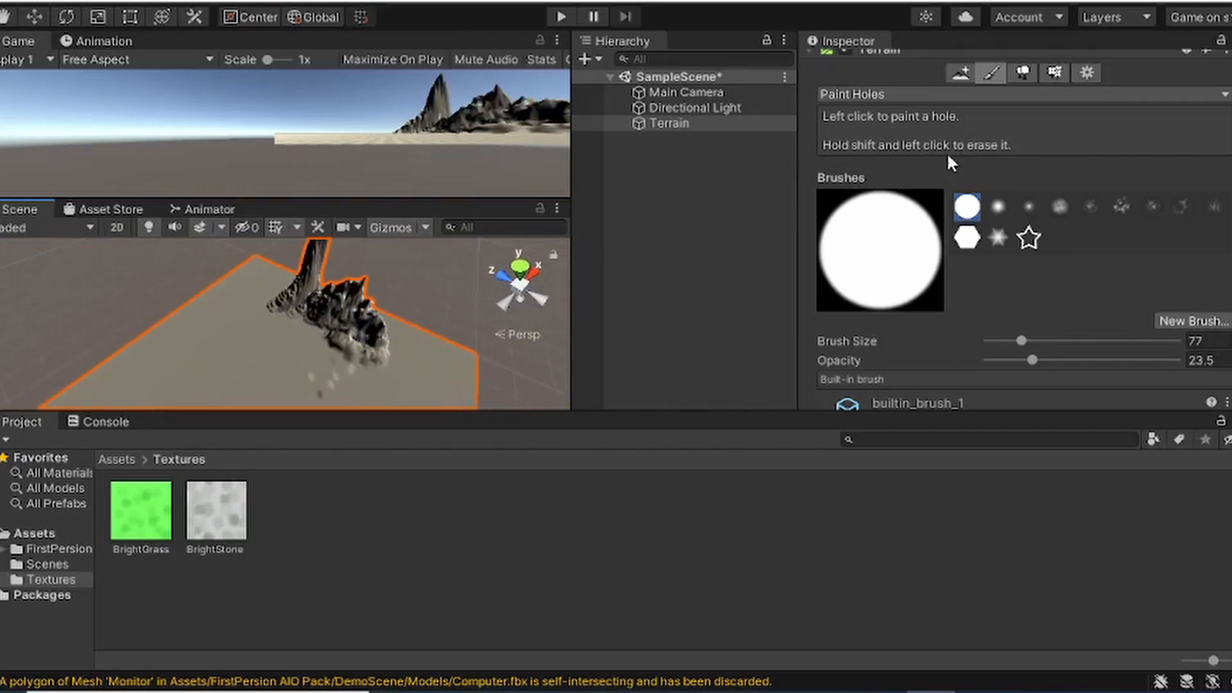
Step: Switch to Paint Texture mode and create a terrain layer from the BrightGrass texture
left_click(986, 96)
left_click(902, 157)
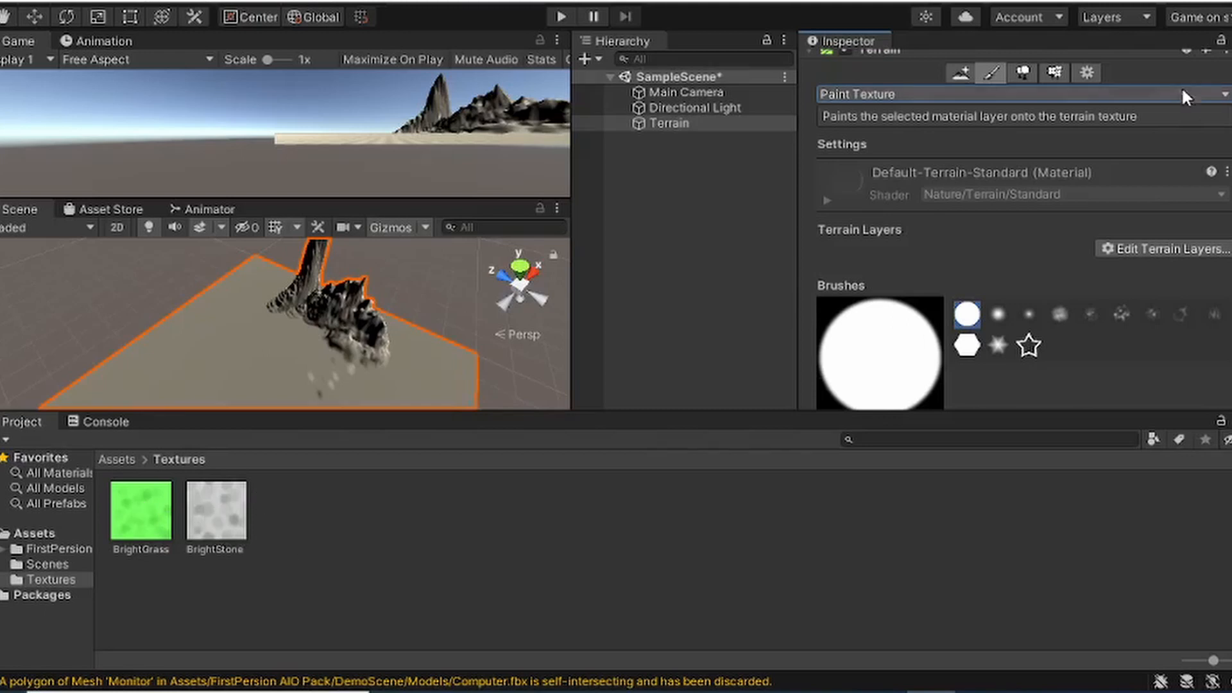
left_click(1126, 247)
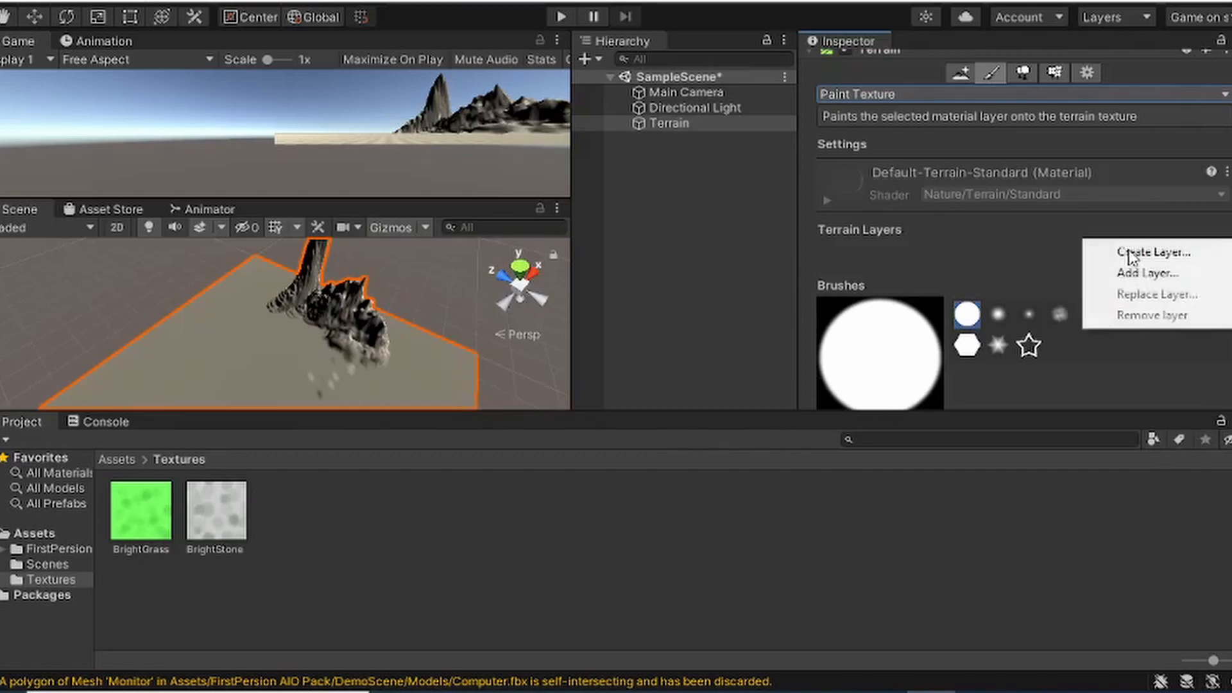
left_click(1161, 253)
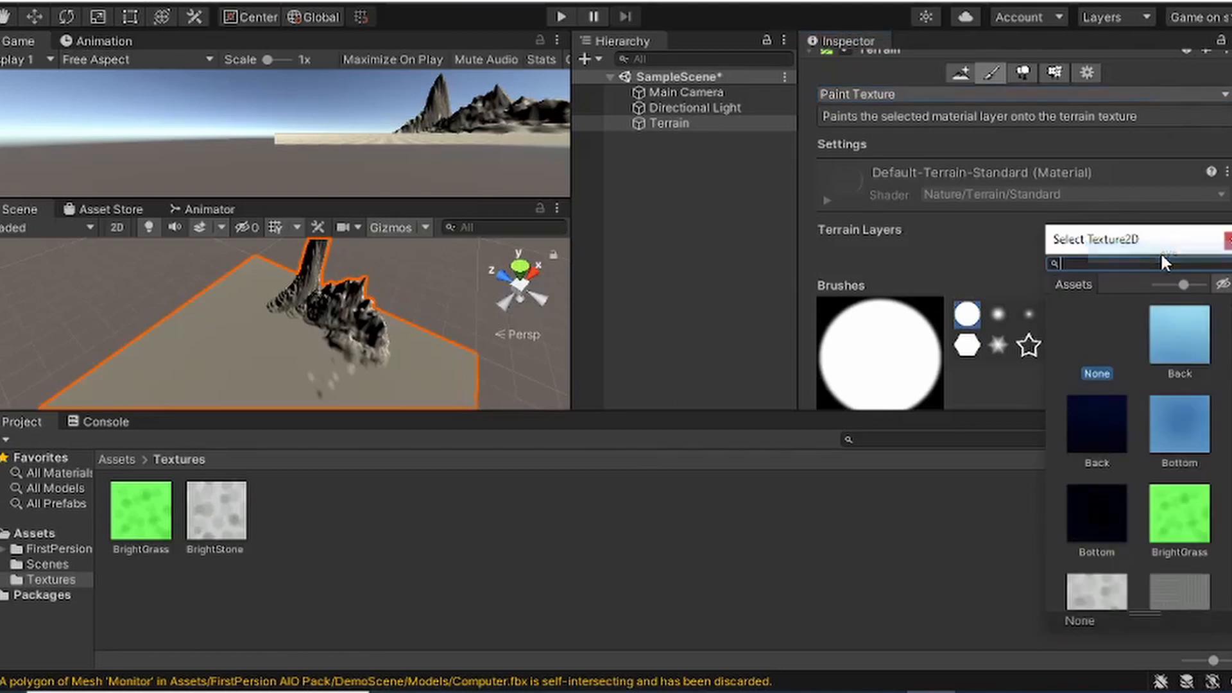
double_click(1182, 540)
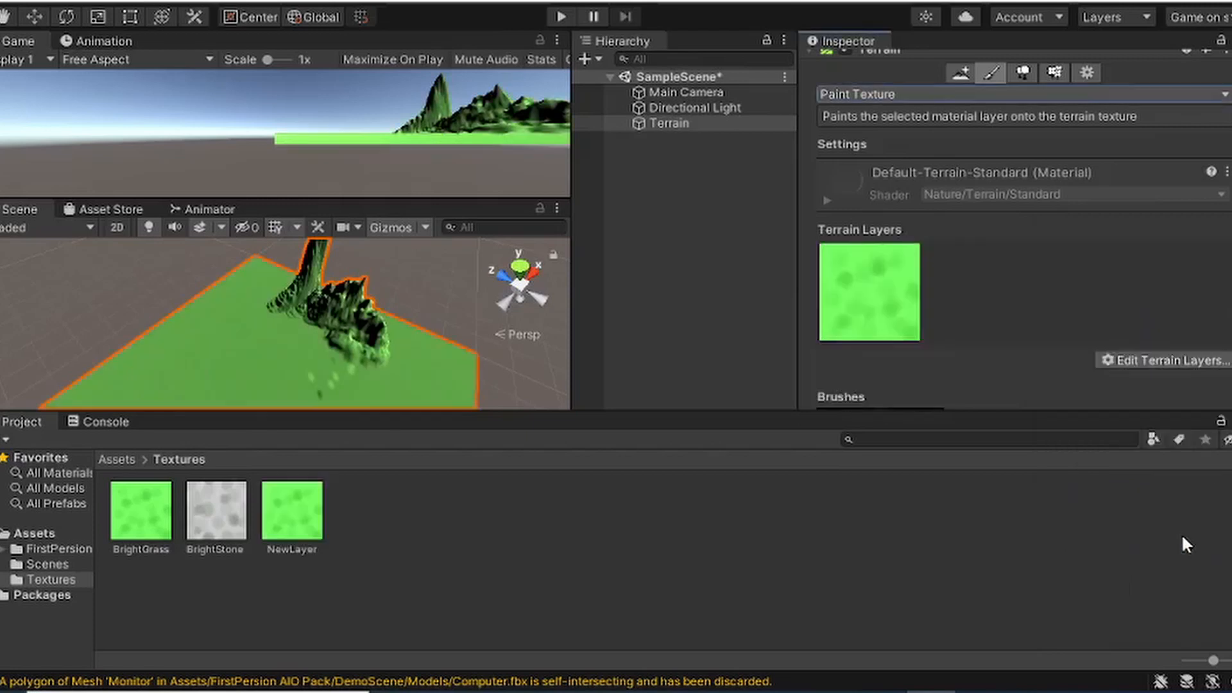
Step: Create a second terrain layer from the BrightStone texture
middle_click_drag(299, 345, 302, 307)
left_click(1138, 356)
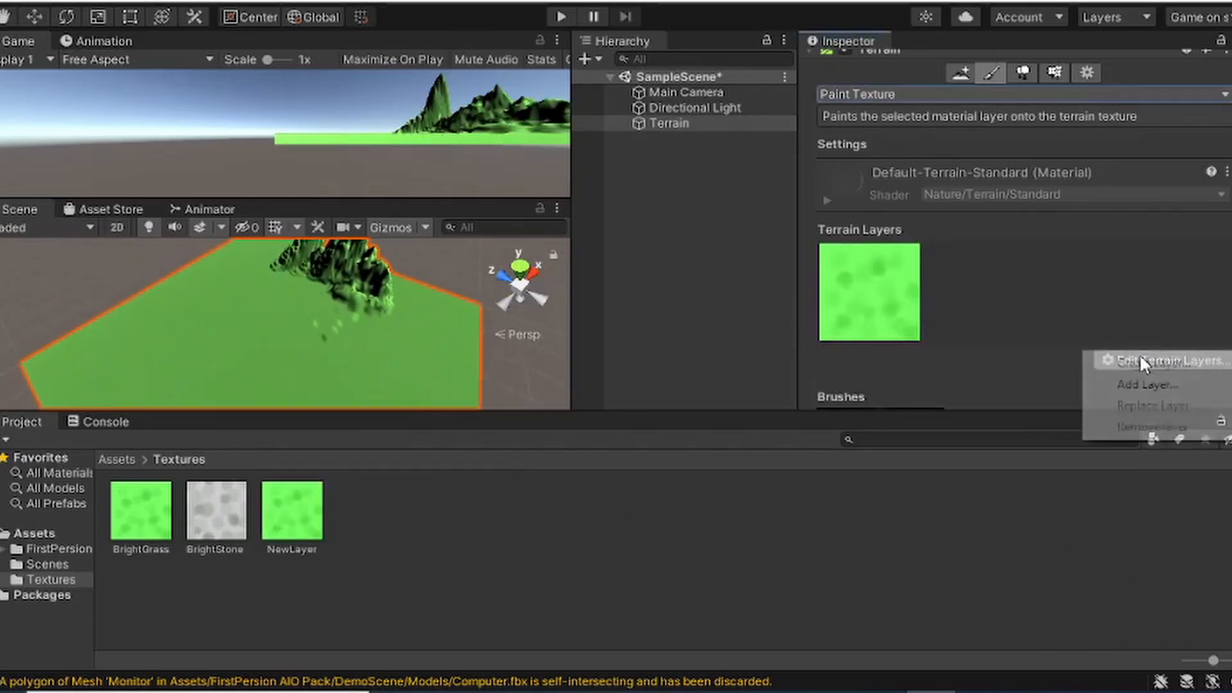
left_click(1136, 360)
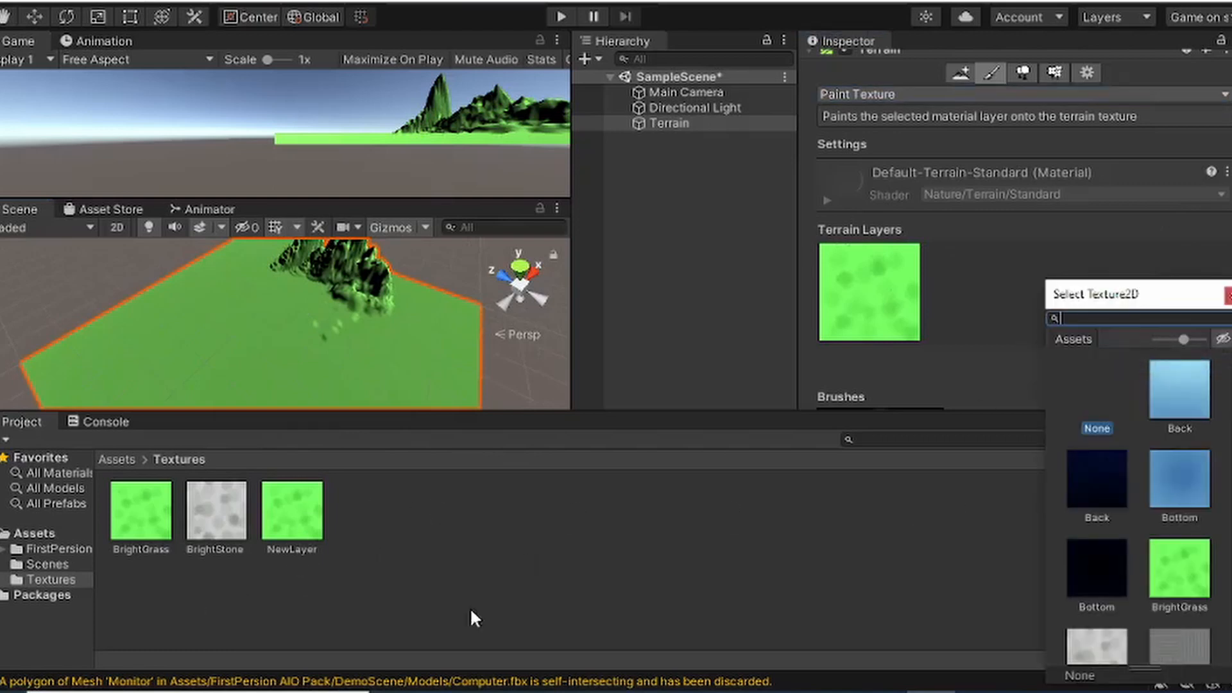
scroll(1138, 568, "down", 3)
scroll(1118, 510, "up", 2)
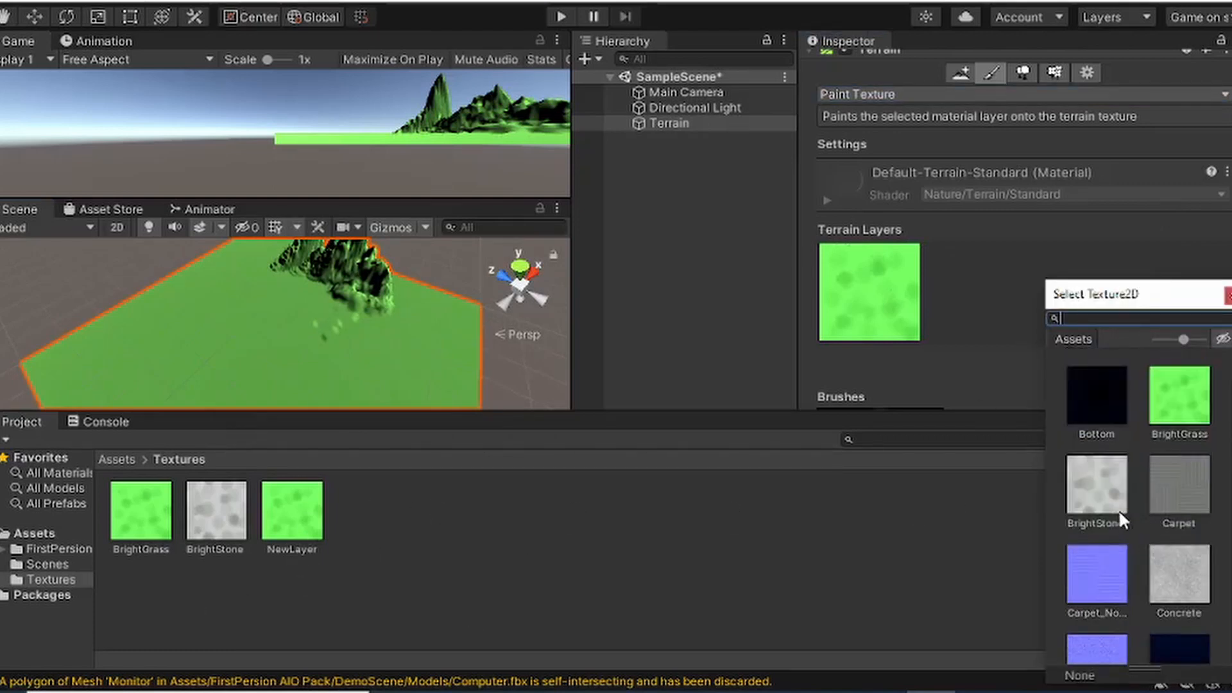
double_click(1111, 511)
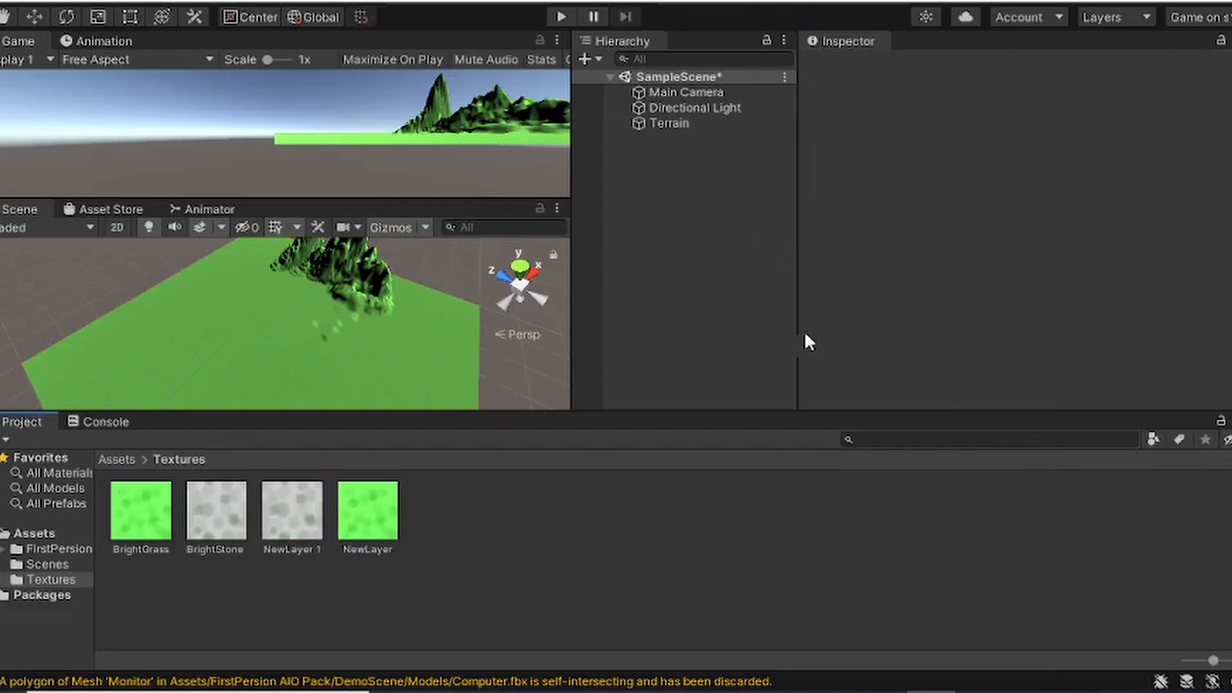
Step: Select the Terrain object and bring up its Paint Texture layers
left_click(664, 122)
scroll(1039, 295, "down", 8)
scroll(1042, 314, "up", 3)
scroll(1043, 313, "up", 3)
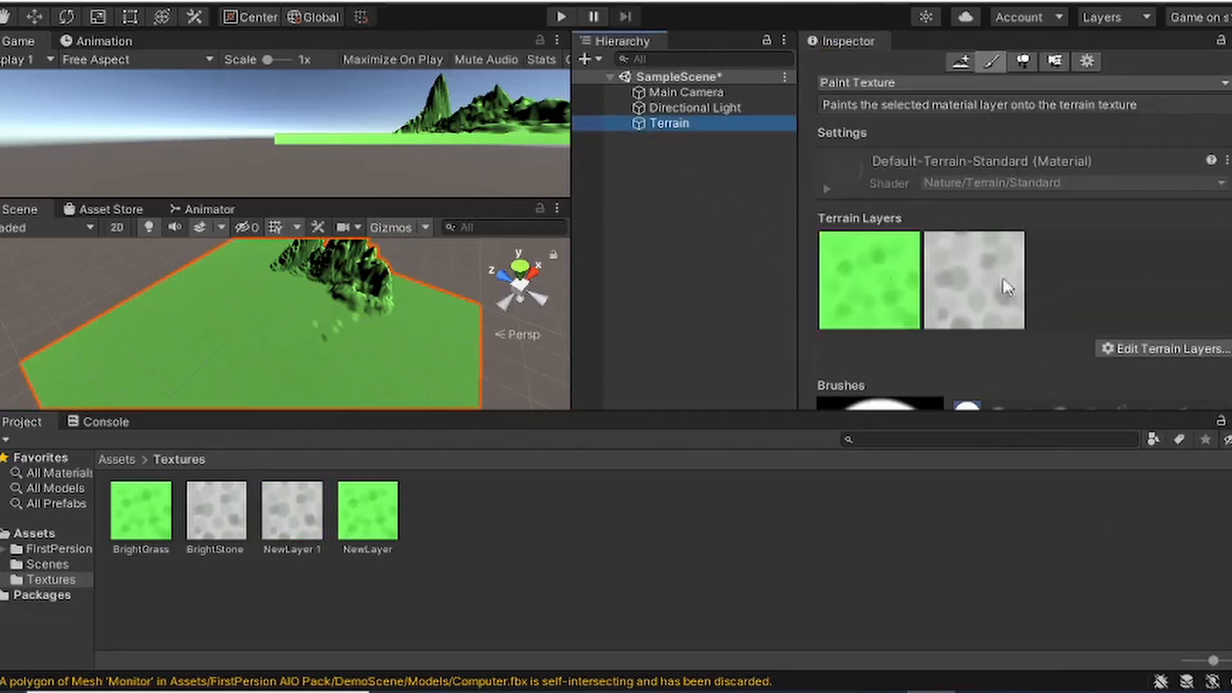
Step: Try adding the existing NewLayer and NewLayer 1 to the terrain's layers
left_click(1145, 350)
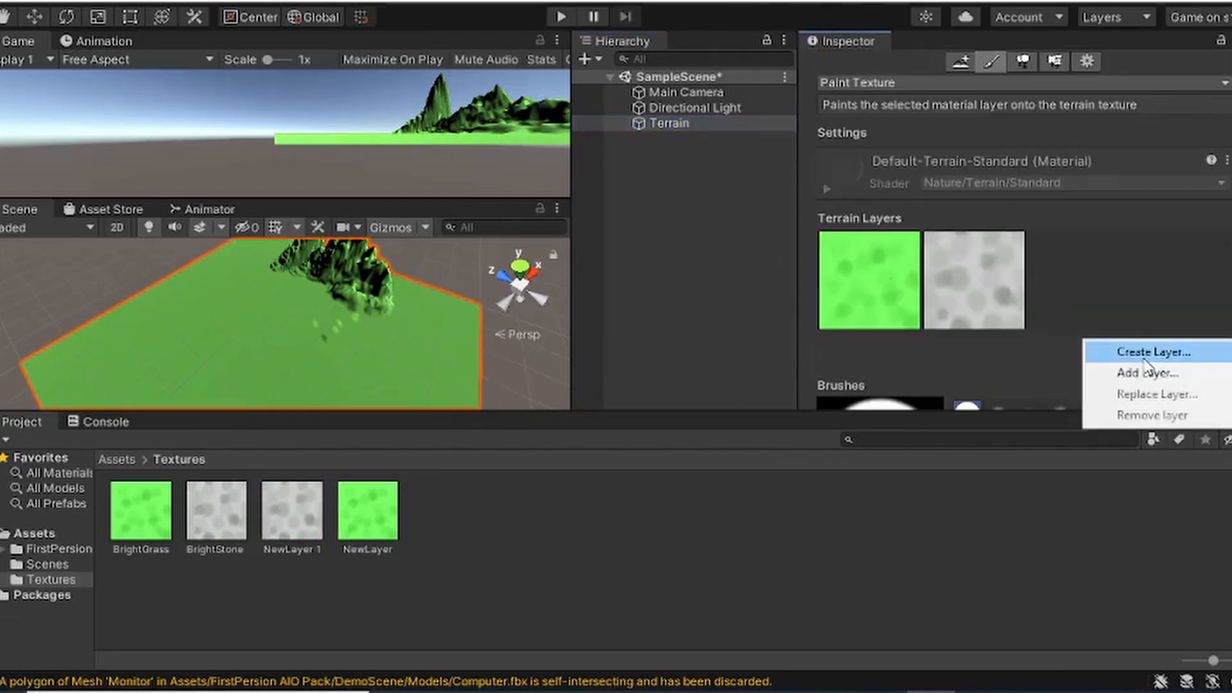
left_click(1148, 373)
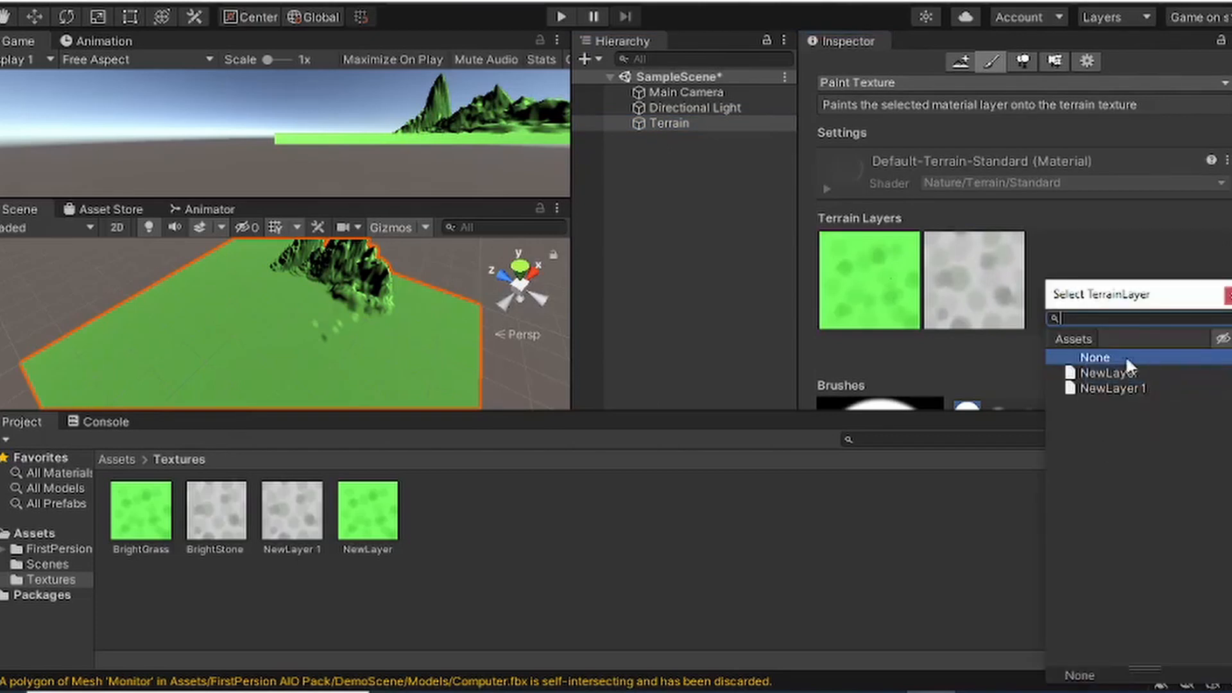
left_click(1118, 373)
left_click(1155, 387)
left_click(1144, 374)
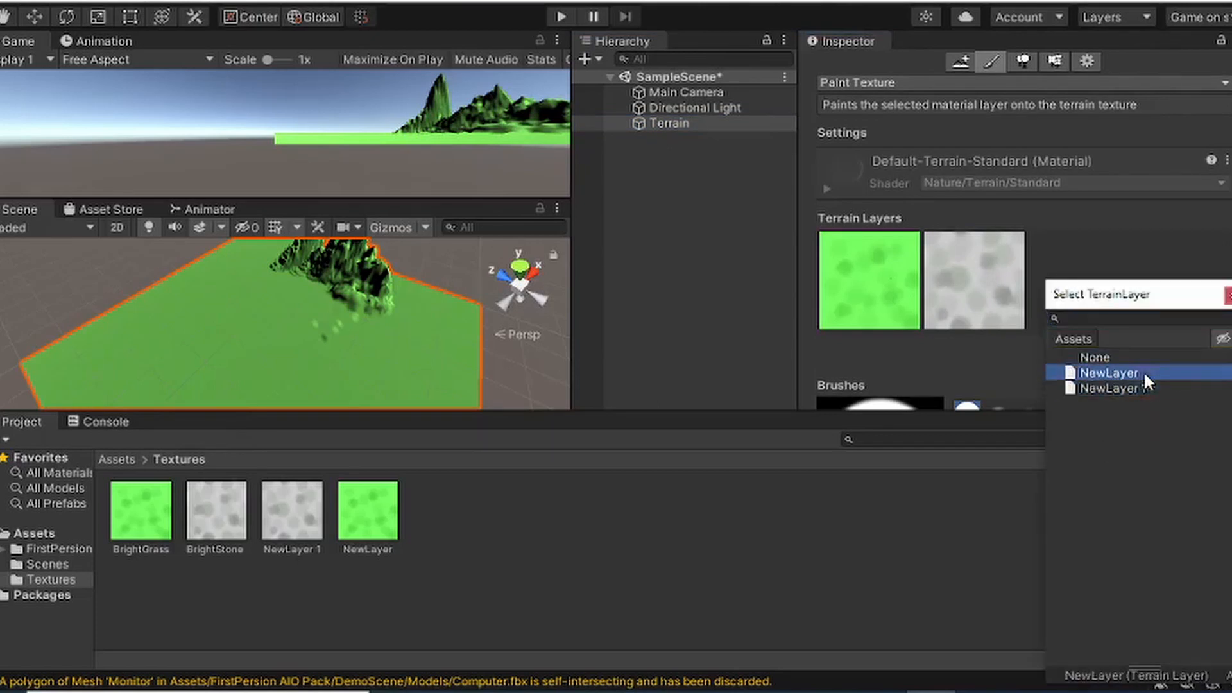
left_click(1225, 295)
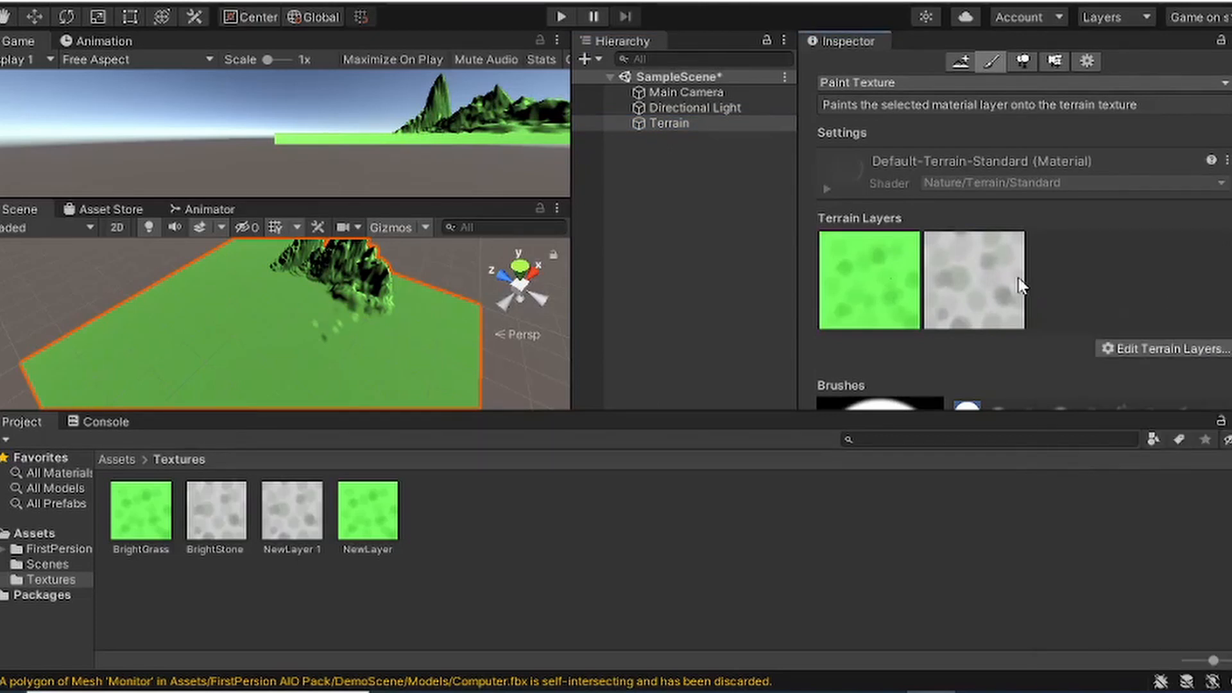
Step: Choose the stone layer NewLayer 1 for painting and look through its texture, tiling and brush settings
scroll(1020, 280, "down", 3)
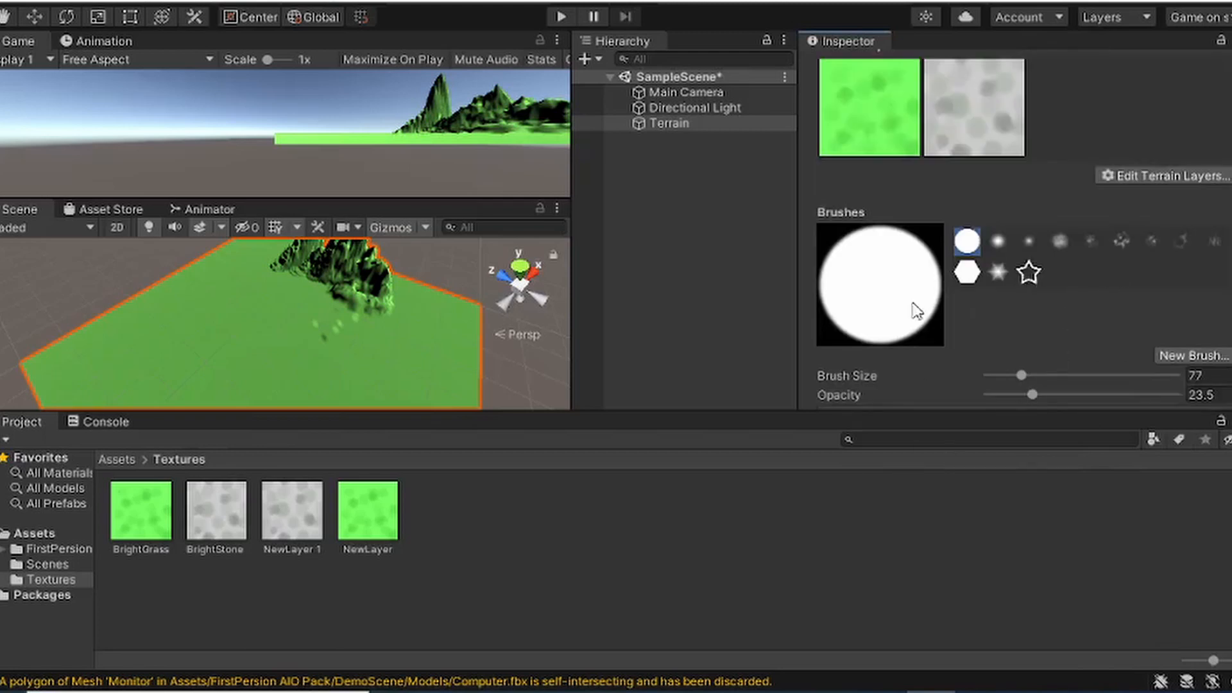
scroll(986, 321, "down", 3)
scroll(956, 312, "up", 3)
left_click(954, 107)
scroll(968, 201, "up", 6)
scroll(949, 244, "down", 3)
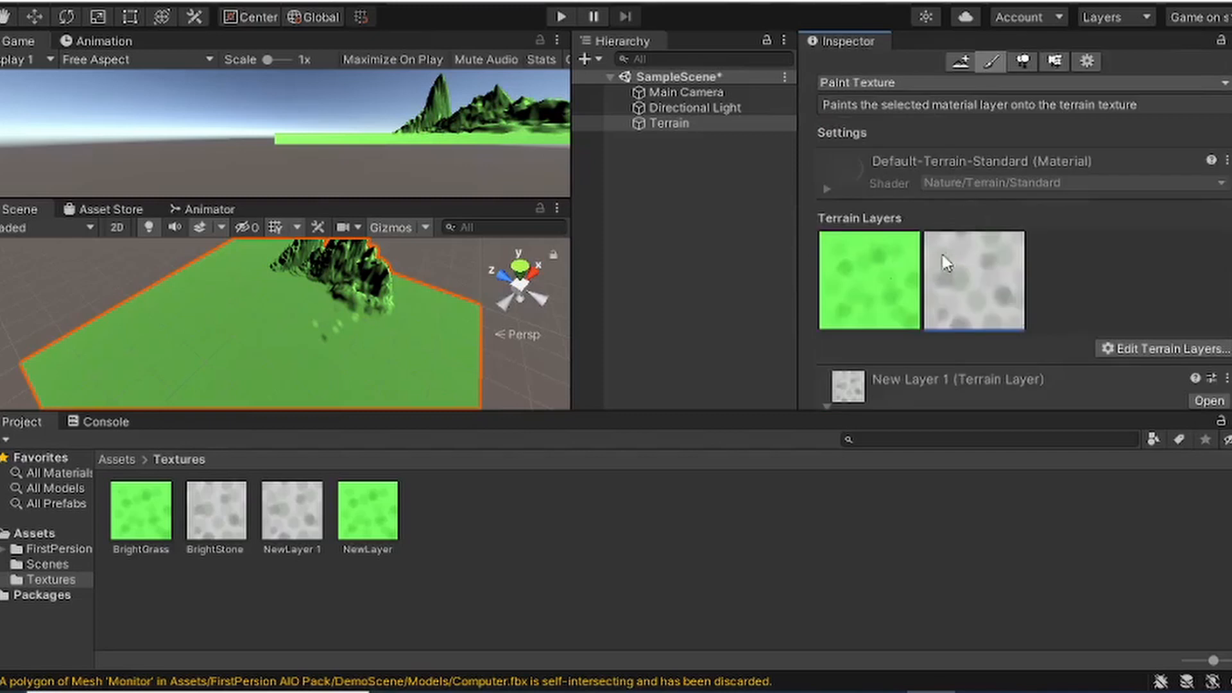
scroll(1008, 270, "down", 3)
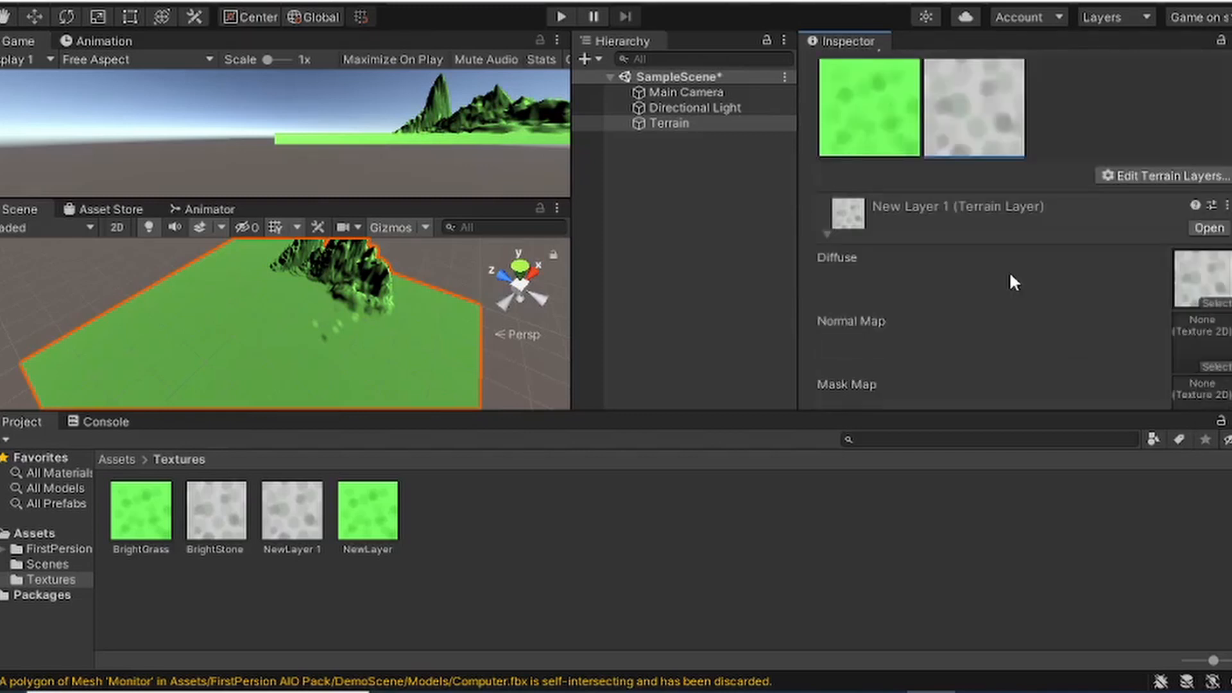
scroll(981, 156, "down", 9)
scroll(937, 236, "up", 3)
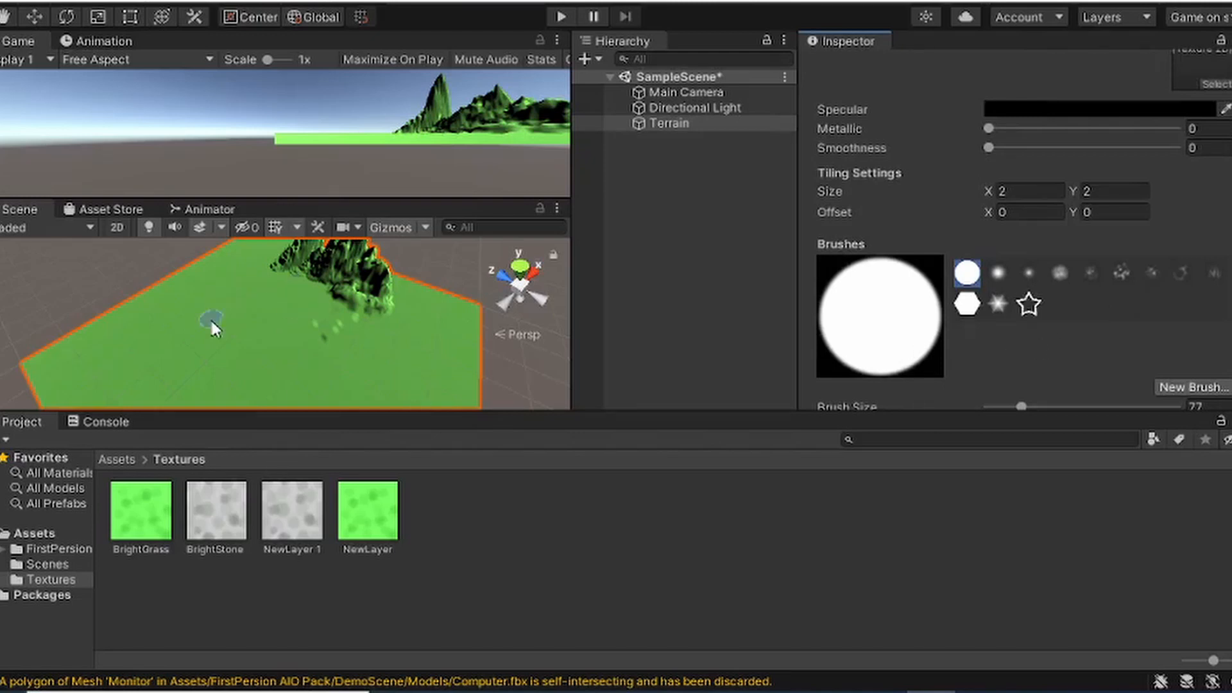
Step: Paint a trial patch of stone on the flat grass in front of the mountains and undo it
left_click_drag(345, 337, 261, 323)
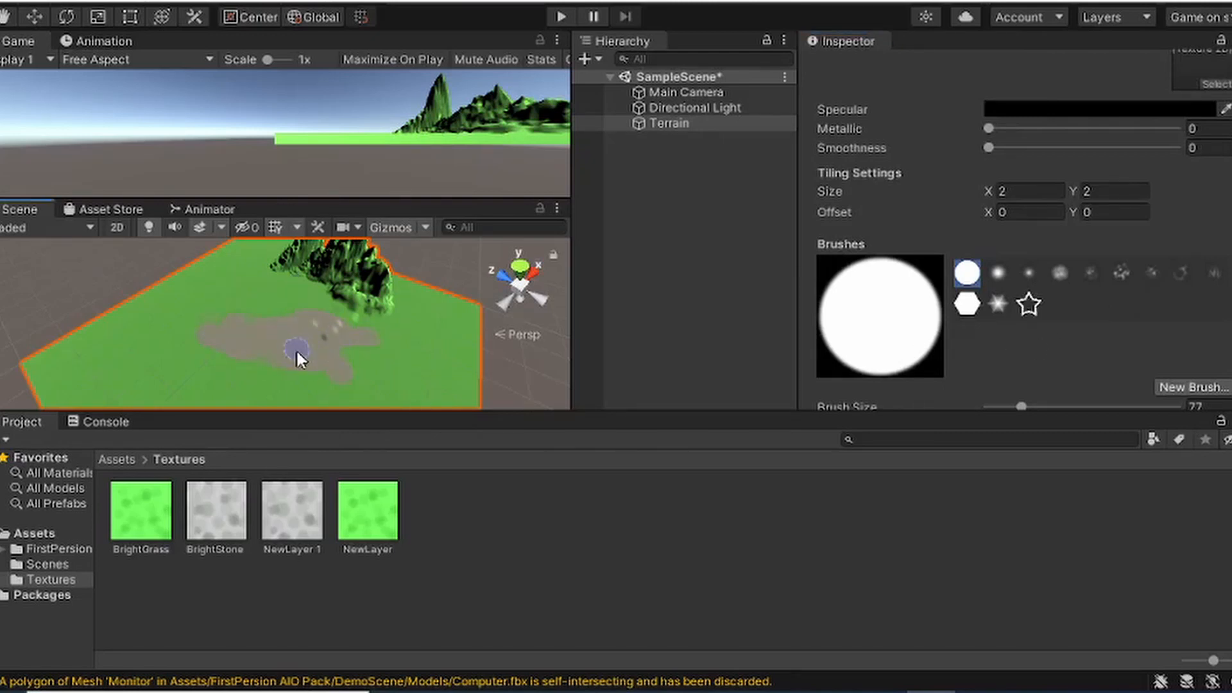
scroll(295, 348, "up", 6)
scroll(319, 350, "up", 5)
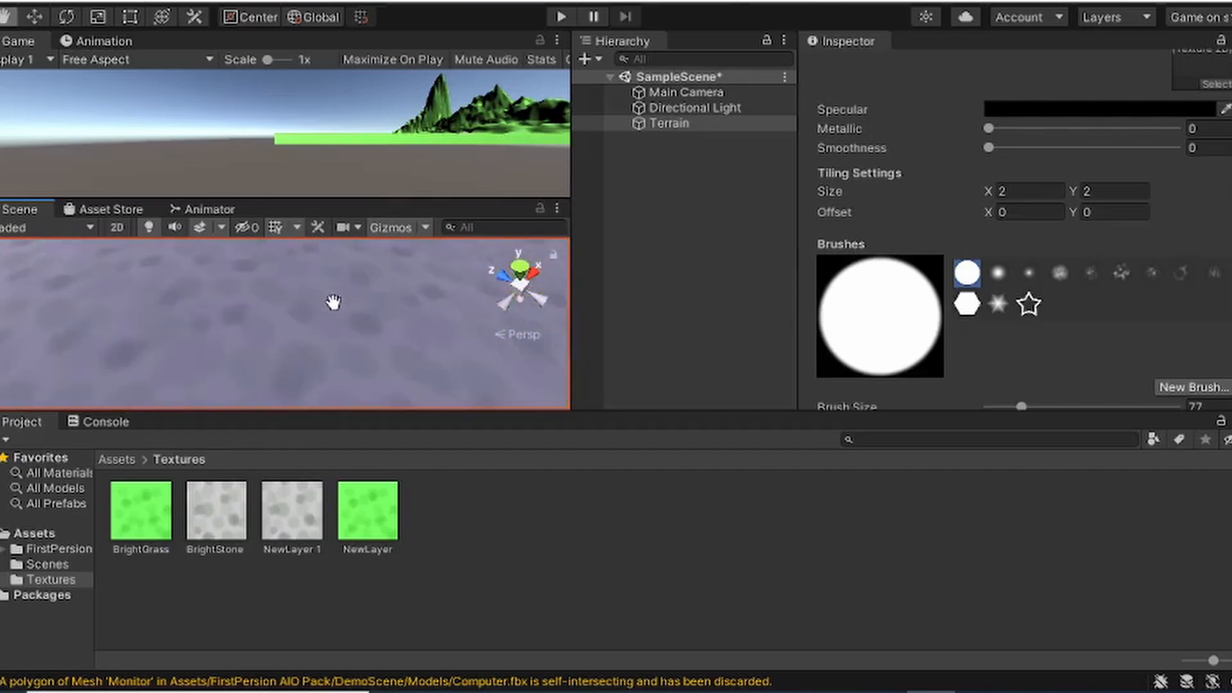
scroll(332, 299, "down", 10)
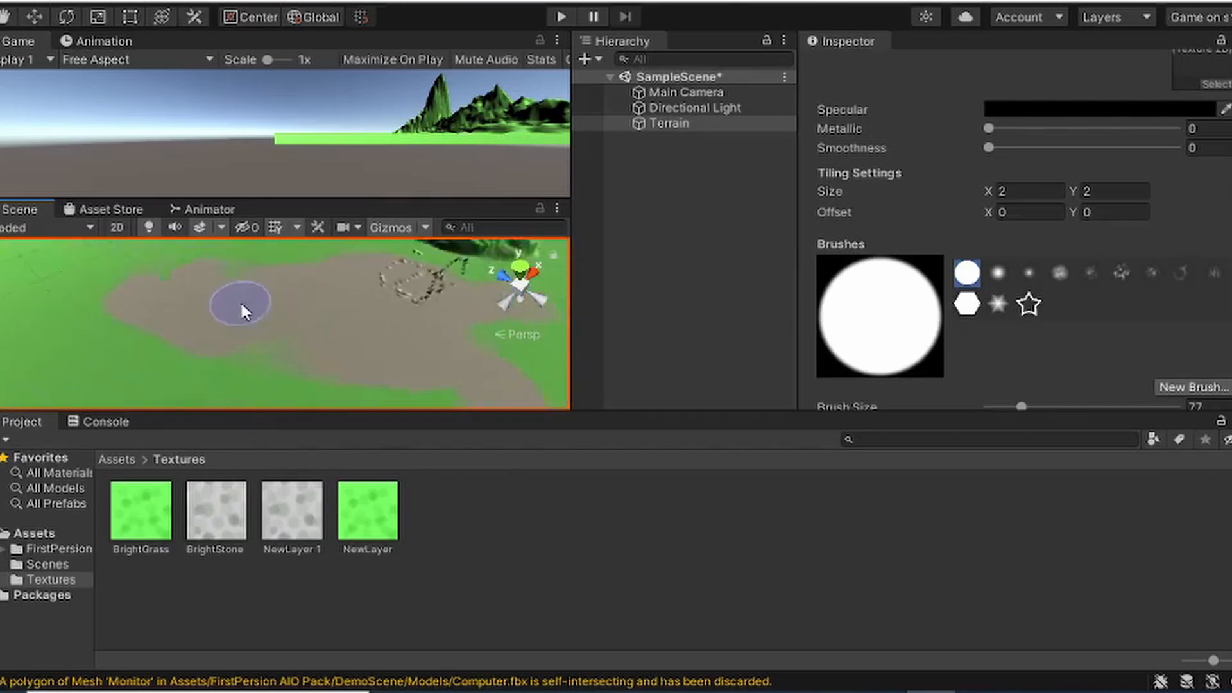
key("Left")
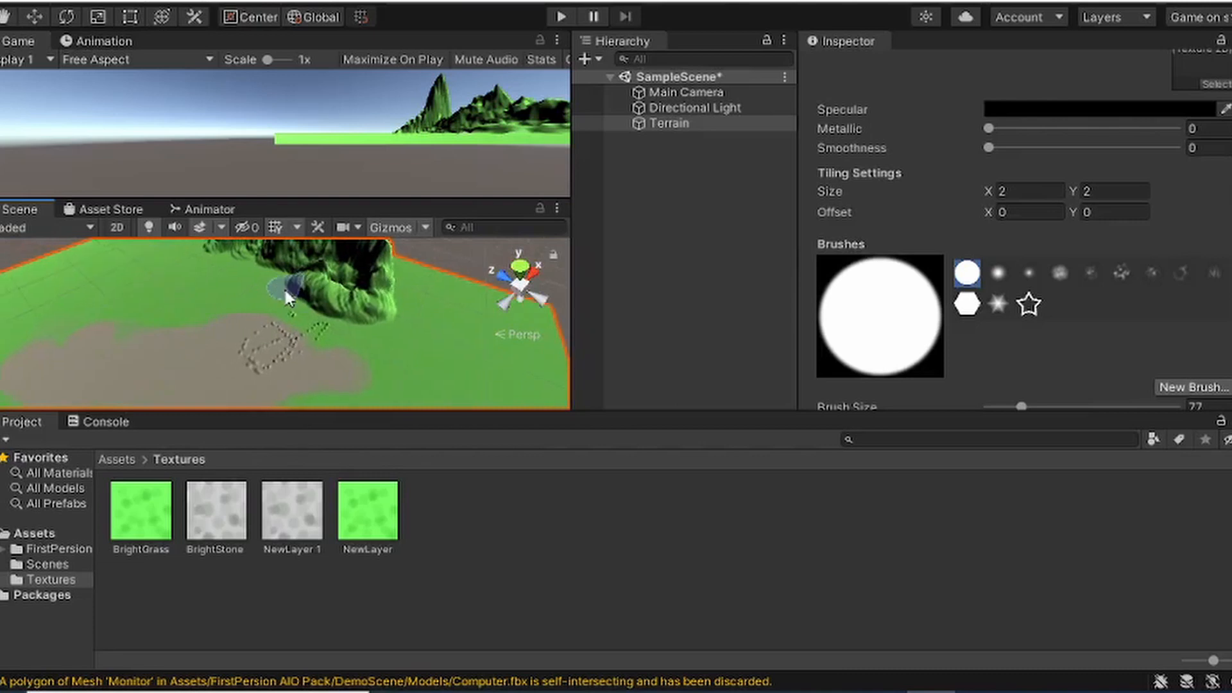
key("ctrl+z")
Step: Paint the stone layer over the rugged mountains and the tall ridge
mouse_move(239, 358)
right_mouse_down()
mouse_move(426, 277)
mouse_move(226, 313)
mouse_move(311, 364)
right_mouse_up()
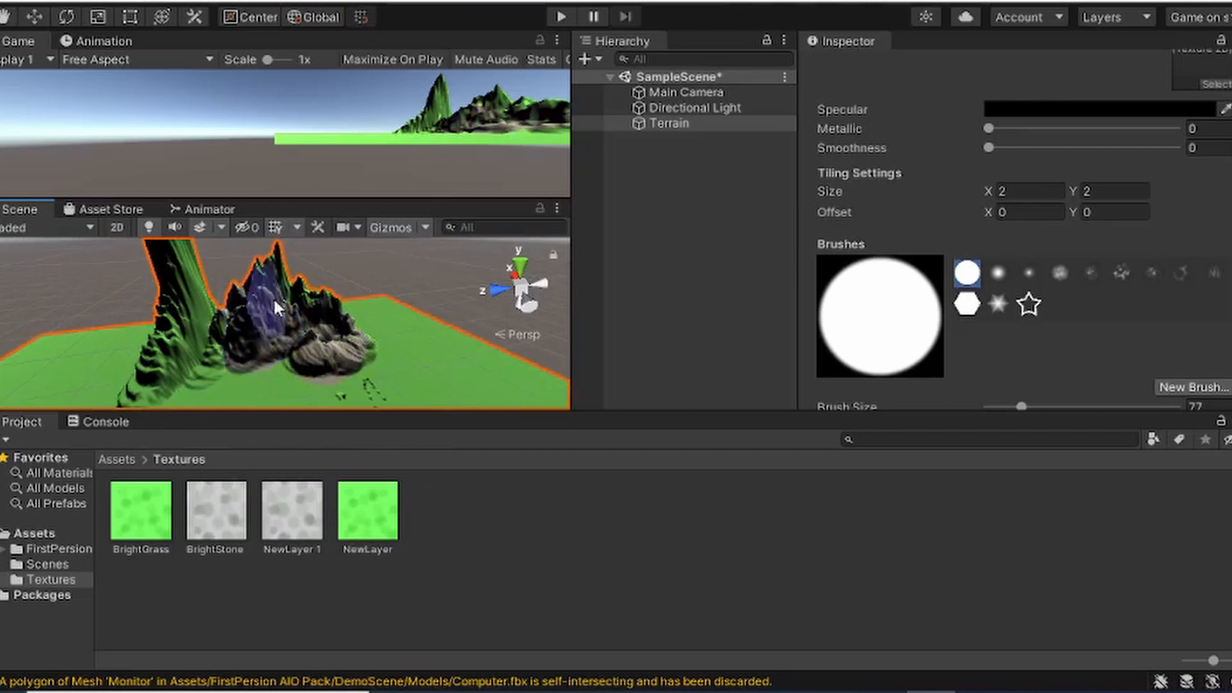
mouse_move(164, 363)
left_mouse_down()
mouse_move(136, 382)
mouse_move(182, 279)
mouse_move(203, 302)
mouse_move(180, 359)
mouse_move(198, 328)
left_mouse_up()
middle_click_drag(299, 335, 319, 333)
scroll(320, 331, "down", 3)
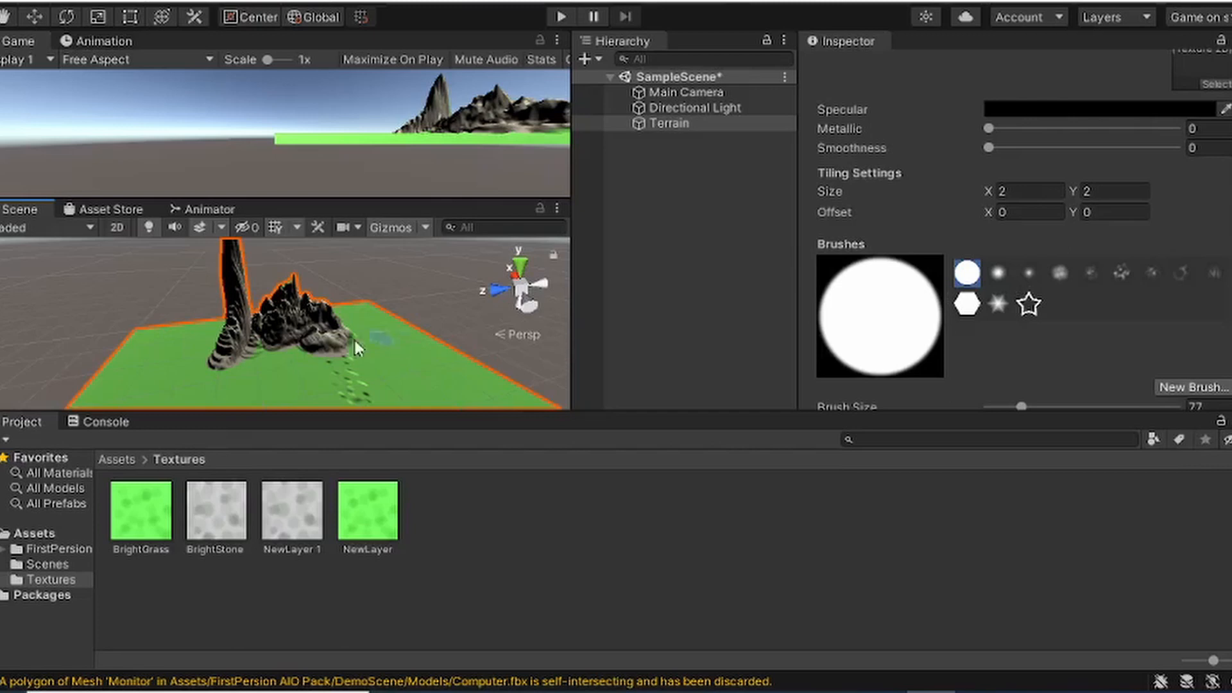
Step: Switch the terrain tool to Set Height mode in World space with a height of 10
scroll(991, 235, "up", 10)
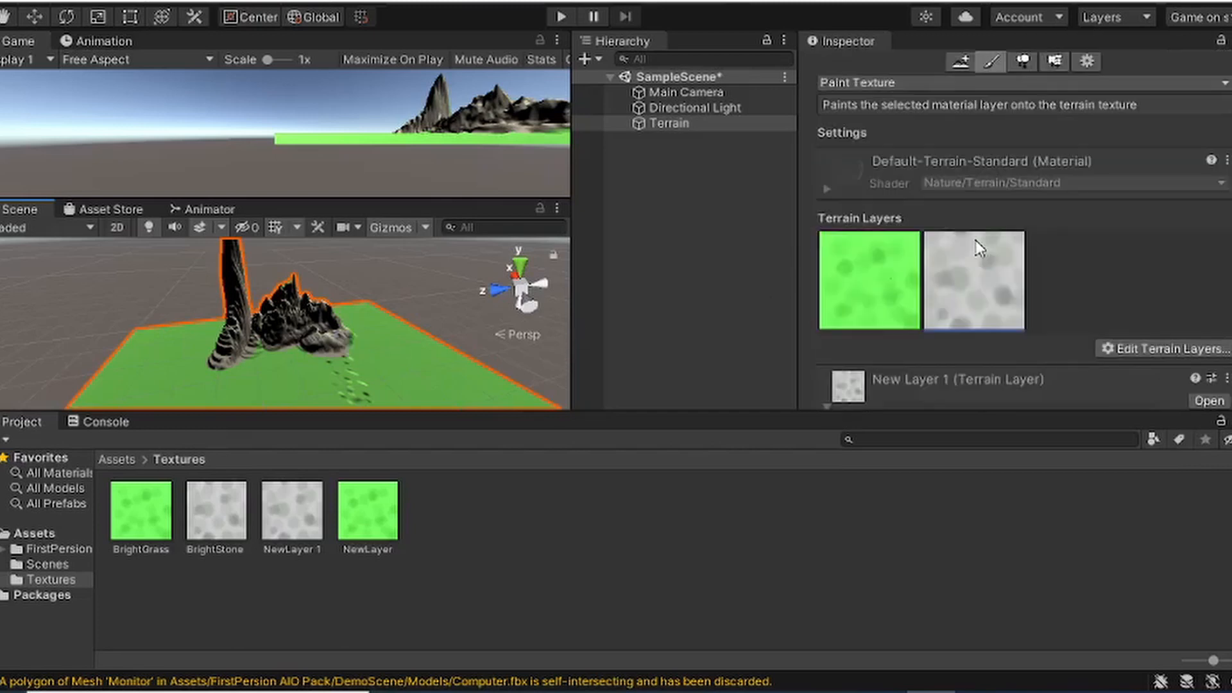
left_click(890, 83)
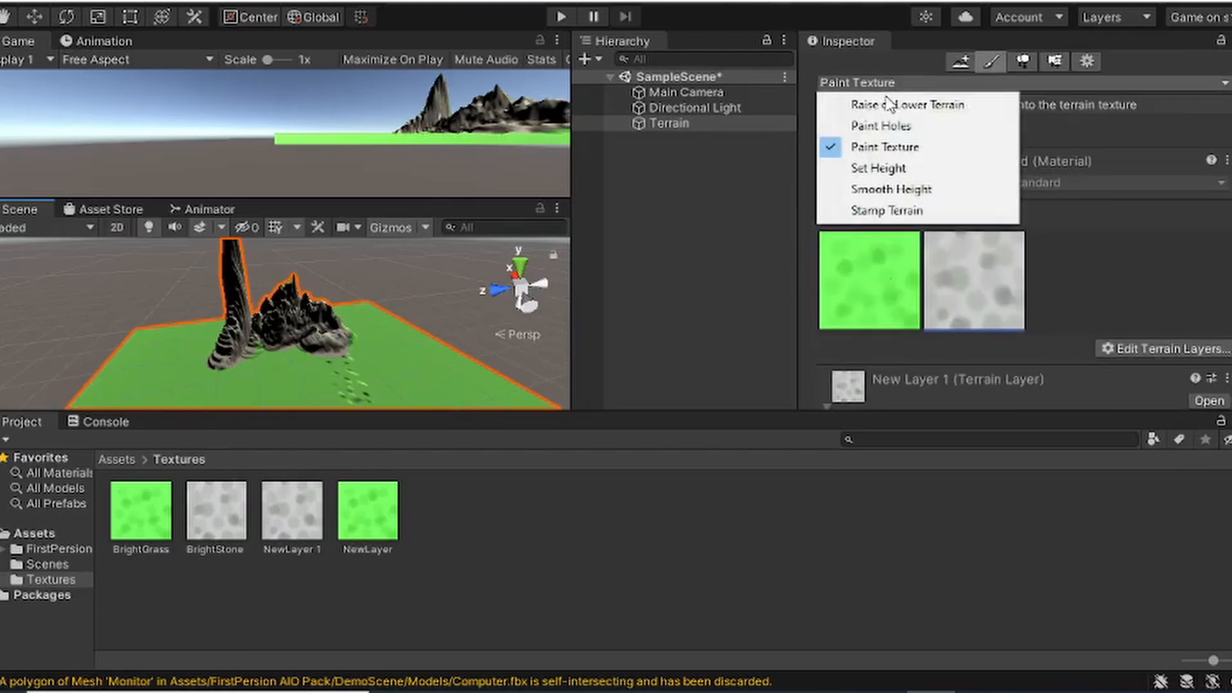
left_click(869, 164)
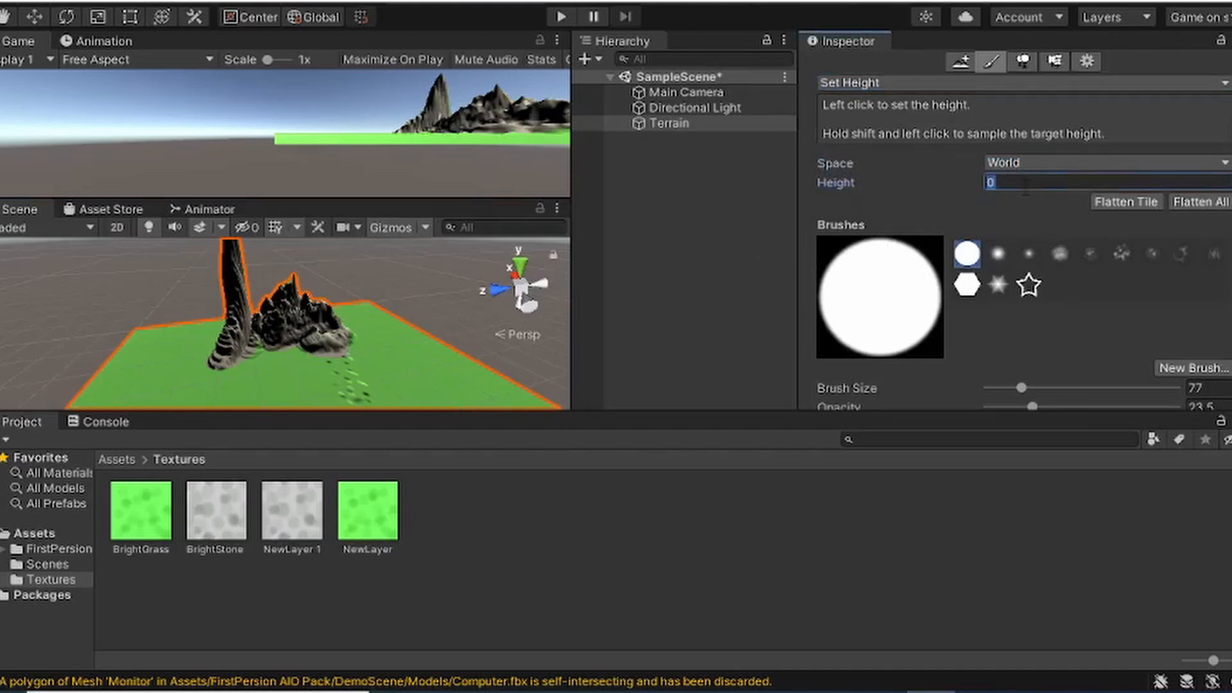
left_click(1031, 163)
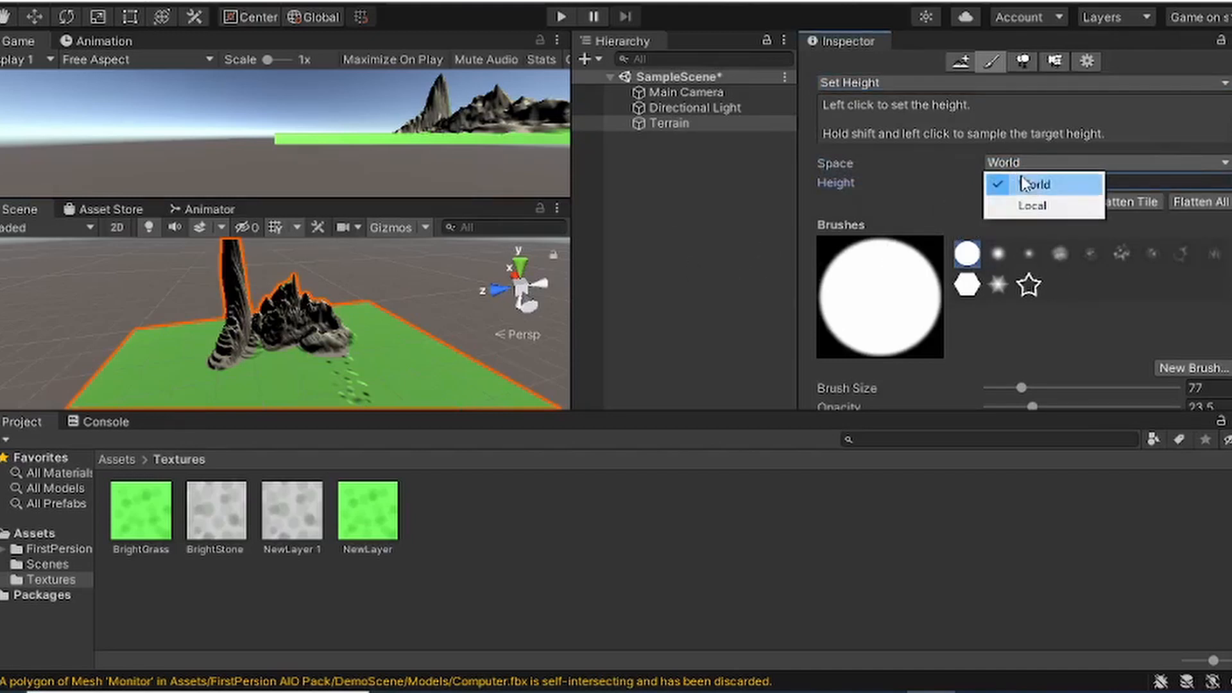
left_click(1026, 187)
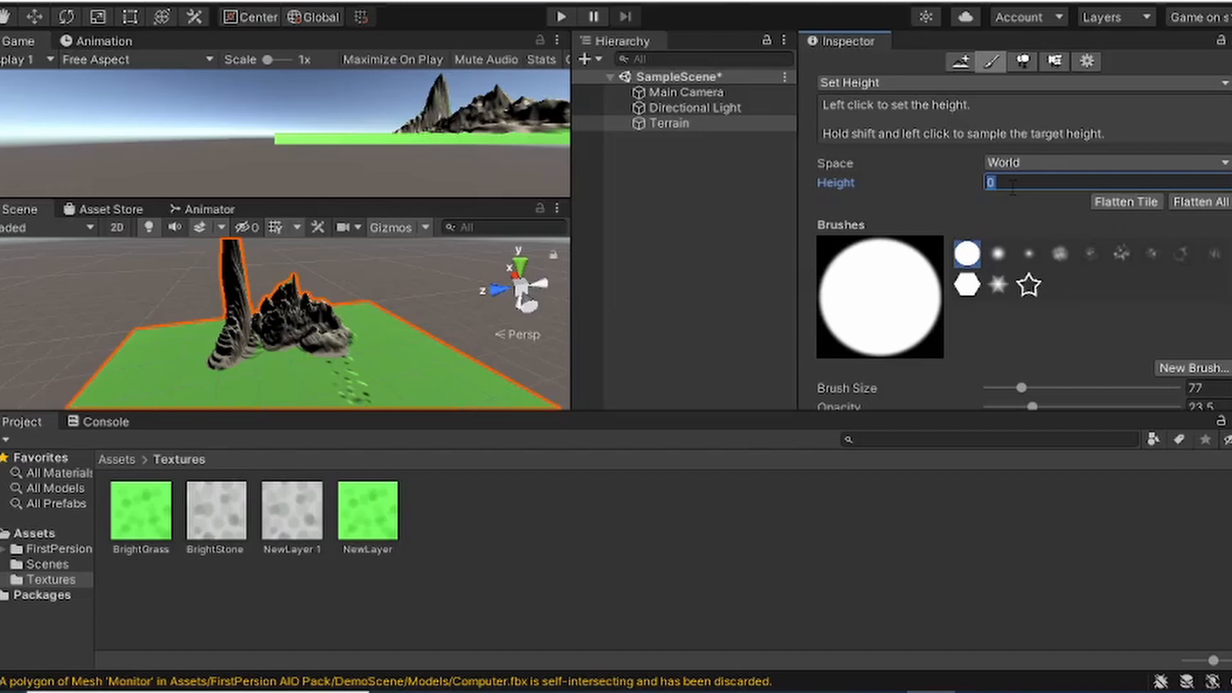
type("10")
Step: Raise a low flat plateau on the open grass at height 10 and level the foot of the stone ridge
scroll(325, 353, "up", 5)
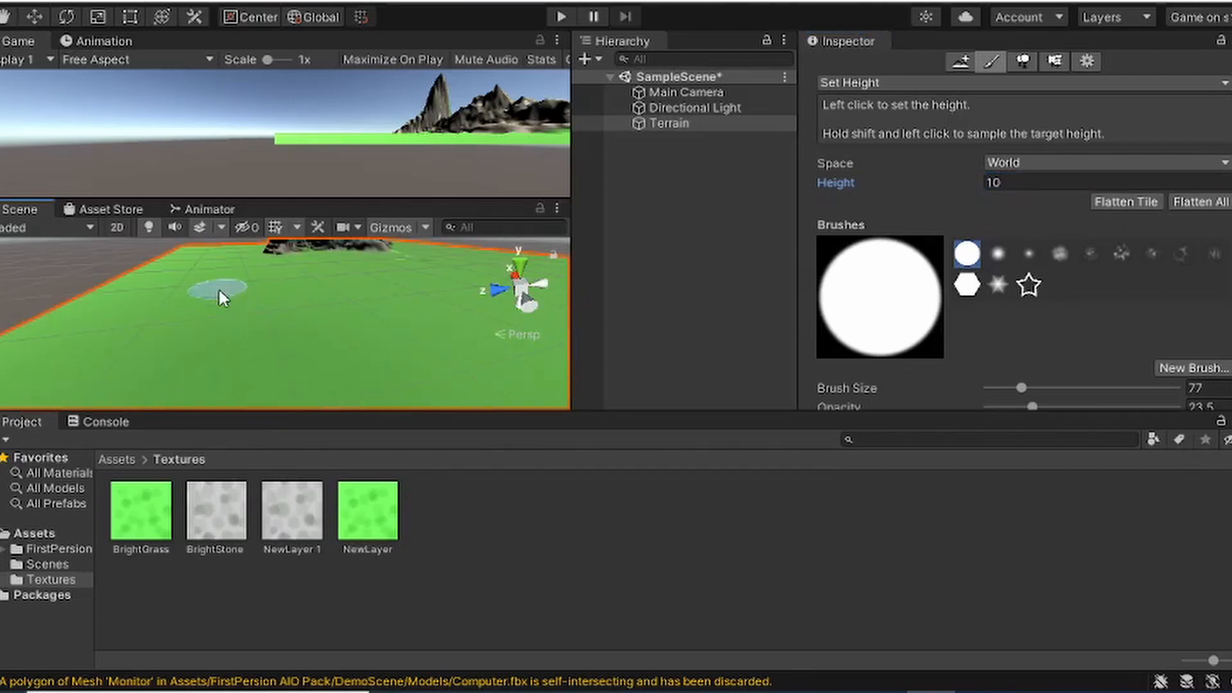
mouse_move(218, 287)
left_mouse_down()
mouse_move(278, 290)
mouse_move(309, 309)
mouse_move(240, 295)
mouse_move(249, 325)
mouse_move(268, 278)
left_mouse_up()
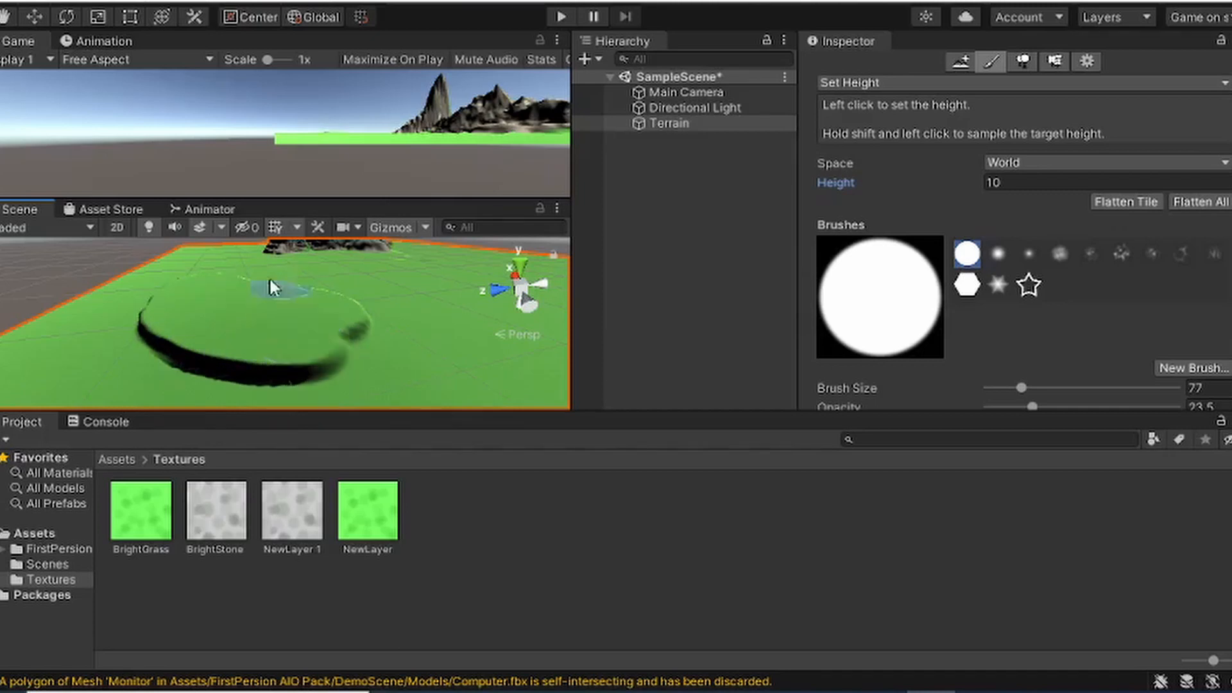
mouse_move(269, 278)
middle_mouse_down()
mouse_move(263, 359)
mouse_move(283, 318)
mouse_move(279, 282)
middle_mouse_up()
right_click_drag(278, 283, 280, 312)
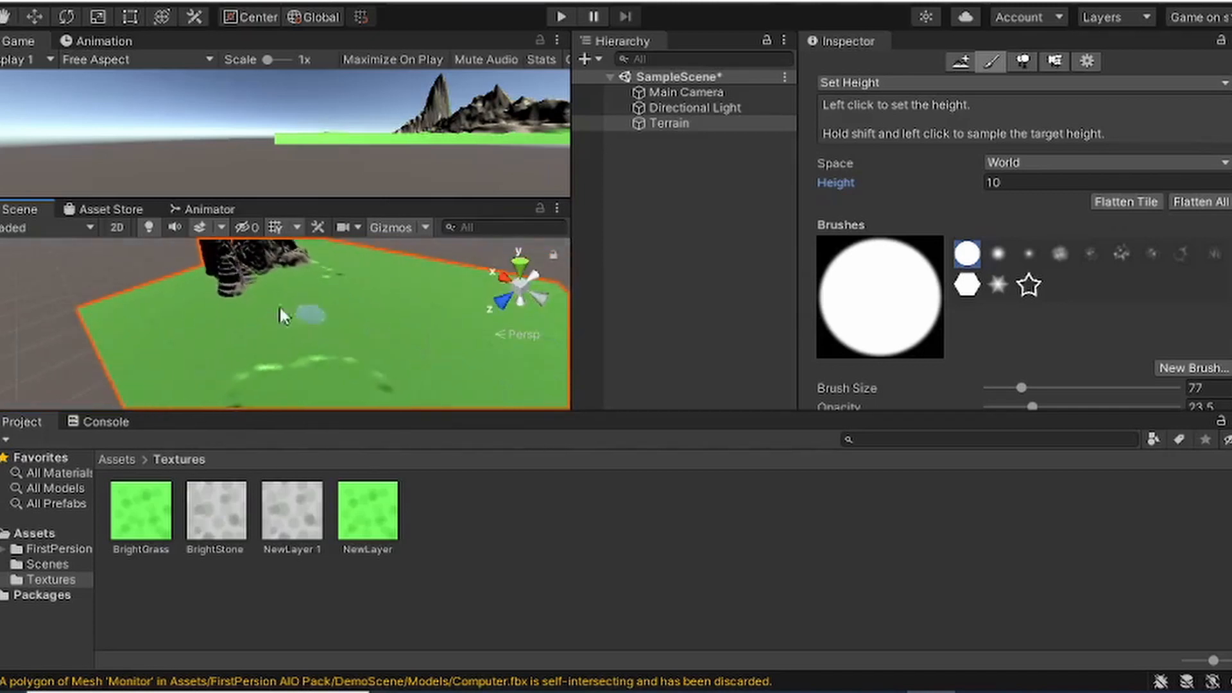
scroll(281, 313, "down", 3)
middle_click_drag(281, 312, 267, 363)
mouse_move(233, 366)
left_mouse_down()
mouse_move(240, 351)
mouse_move(226, 359)
mouse_move(206, 288)
mouse_move(225, 352)
mouse_move(262, 314)
mouse_move(229, 316)
mouse_move(257, 322)
left_mouse_up()
right_click_drag(258, 322, 355, 345)
middle_click_drag(356, 345, 381, 281)
Step: Set the target height to 150 and raise a rugged hill beside the low plateau
left_click(1019, 183)
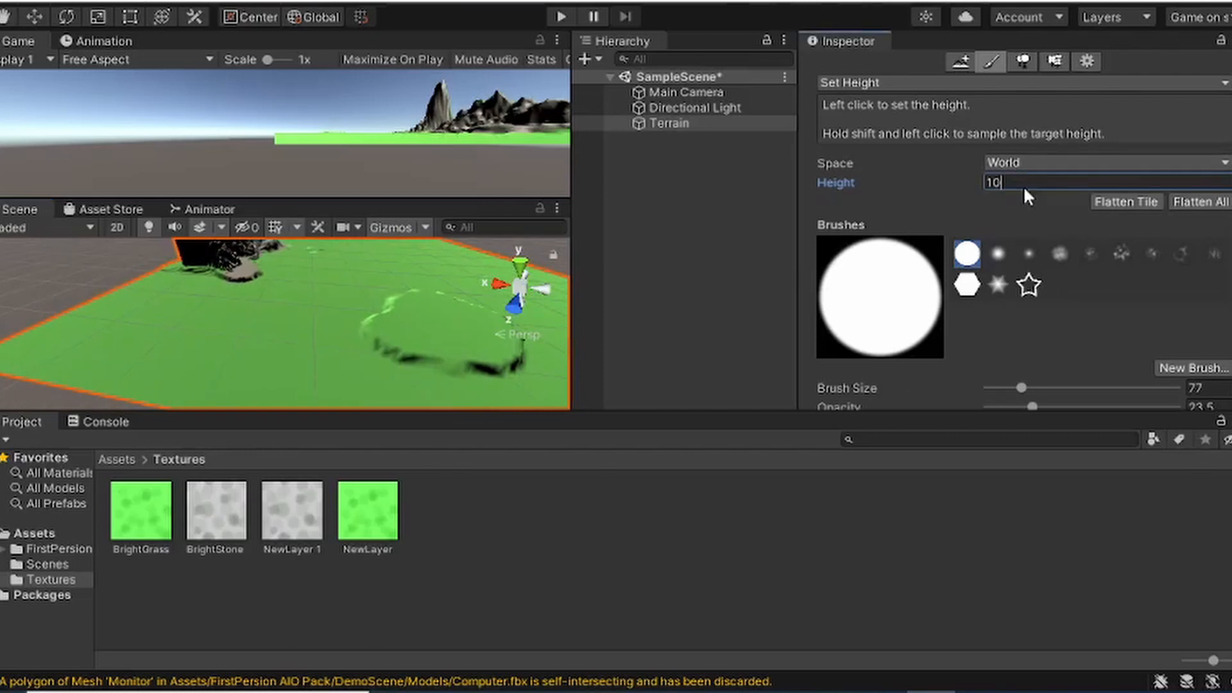
key("BackSpace")
type("150")
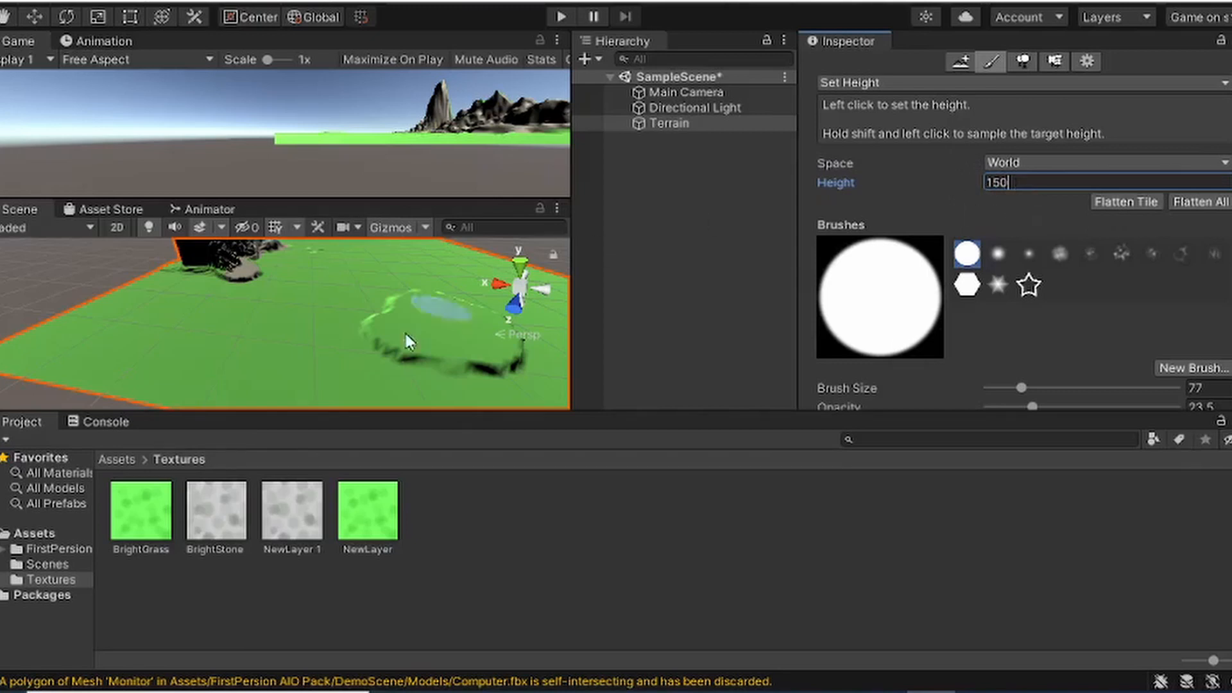
mouse_move(298, 307)
left_mouse_down()
mouse_move(191, 325)
mouse_move(236, 330)
mouse_move(281, 307)
mouse_move(173, 325)
mouse_move(306, 338)
left_mouse_up()
Step: Raise more peaks and a flat-topped column towards height 150, changing the brush opacity to 100 and back to 23.7
scroll(1089, 338, "down", 5)
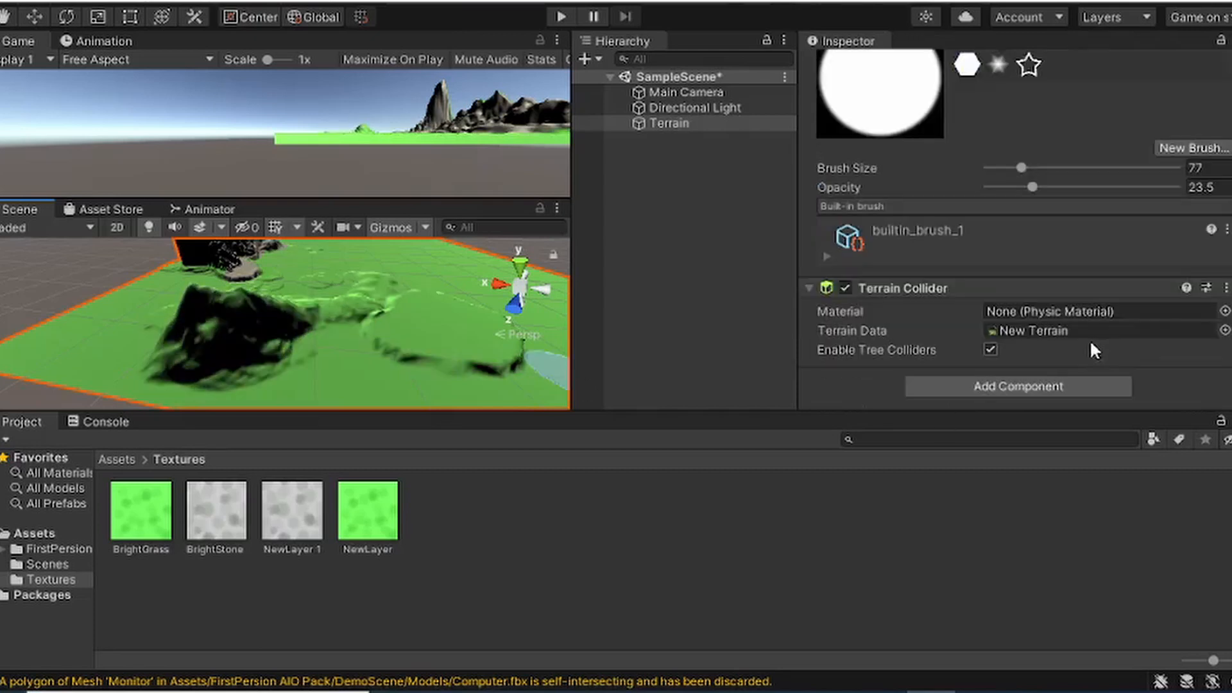
left_click(1038, 187)
mouse_move(385, 334)
left_mouse_down()
mouse_move(324, 335)
mouse_move(440, 321)
mouse_move(206, 316)
mouse_move(356, 311)
mouse_move(314, 347)
mouse_move(344, 317)
mouse_move(240, 346)
left_mouse_up()
middle_click_drag(240, 346, 200, 332)
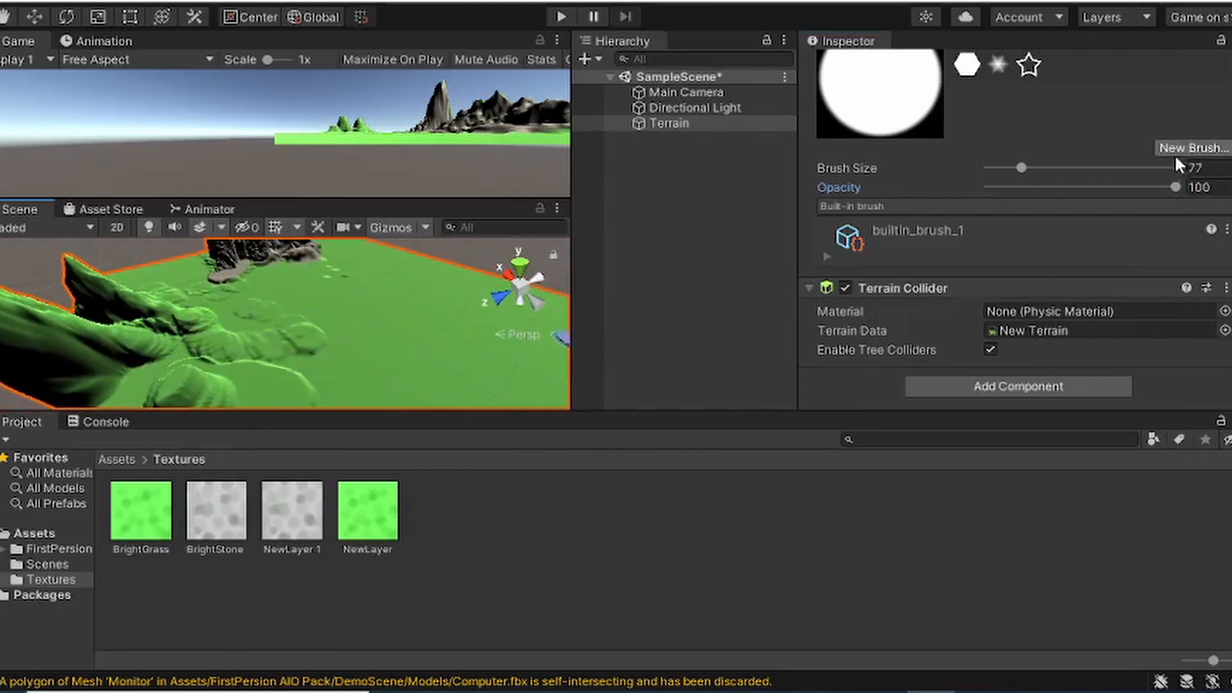
left_click_drag(1175, 187, 1030, 206)
mouse_move(346, 334)
left_mouse_down()
mouse_move(371, 358)
mouse_move(352, 391)
mouse_move(424, 374)
mouse_move(365, 355)
mouse_move(379, 355)
mouse_move(406, 312)
left_mouse_up()
mouse_move(393, 321)
right_mouse_down()
mouse_move(386, 297)
mouse_move(247, 312)
mouse_move(365, 310)
right_mouse_up()
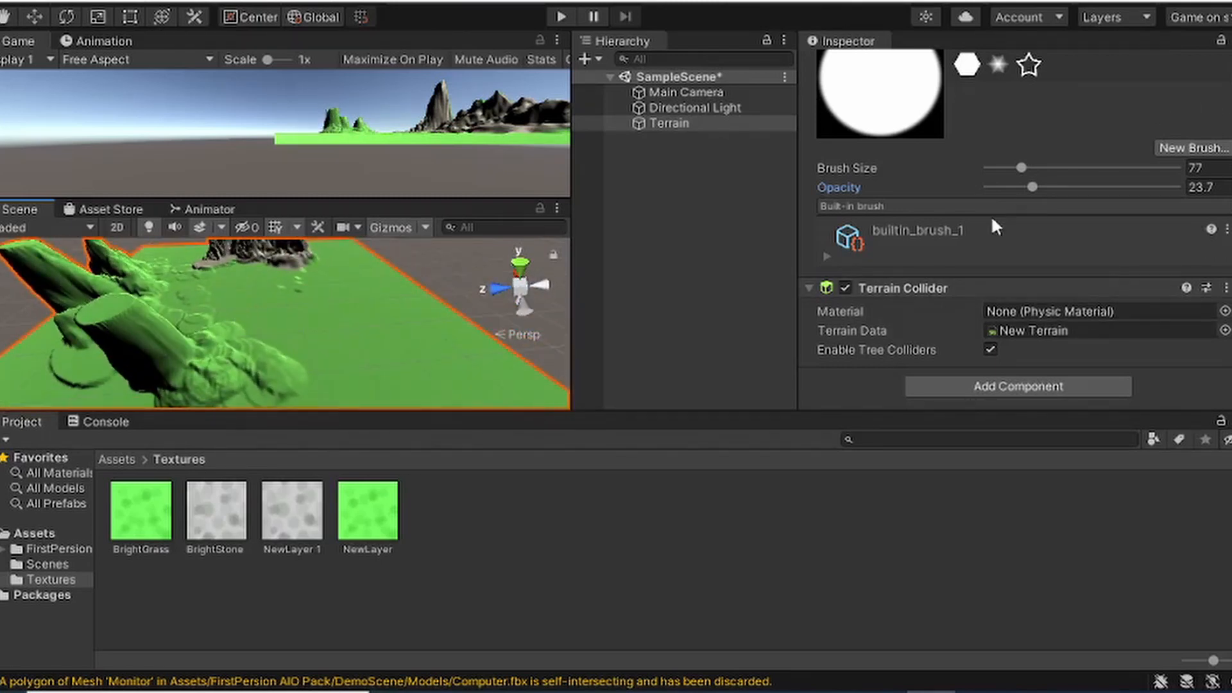
Step: Set the brush opacity to 100 and raise a broad flat-topped mesa at height 150
left_click_drag(1032, 187, 1177, 186)
mouse_move(341, 317)
left_mouse_down()
mouse_move(373, 352)
mouse_move(327, 344)
mouse_move(403, 292)
mouse_move(357, 332)
left_mouse_up()
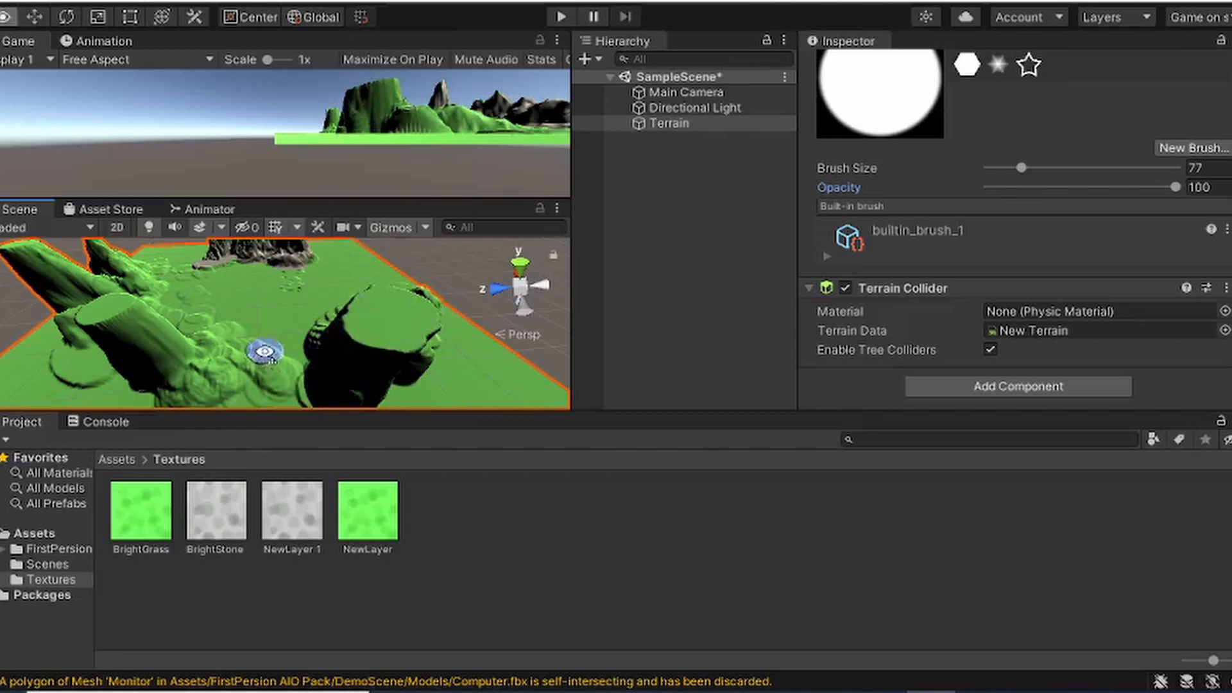
mouse_move(263, 348)
right_mouse_down()
mouse_move(231, 296)
mouse_move(461, 343)
right_mouse_up()
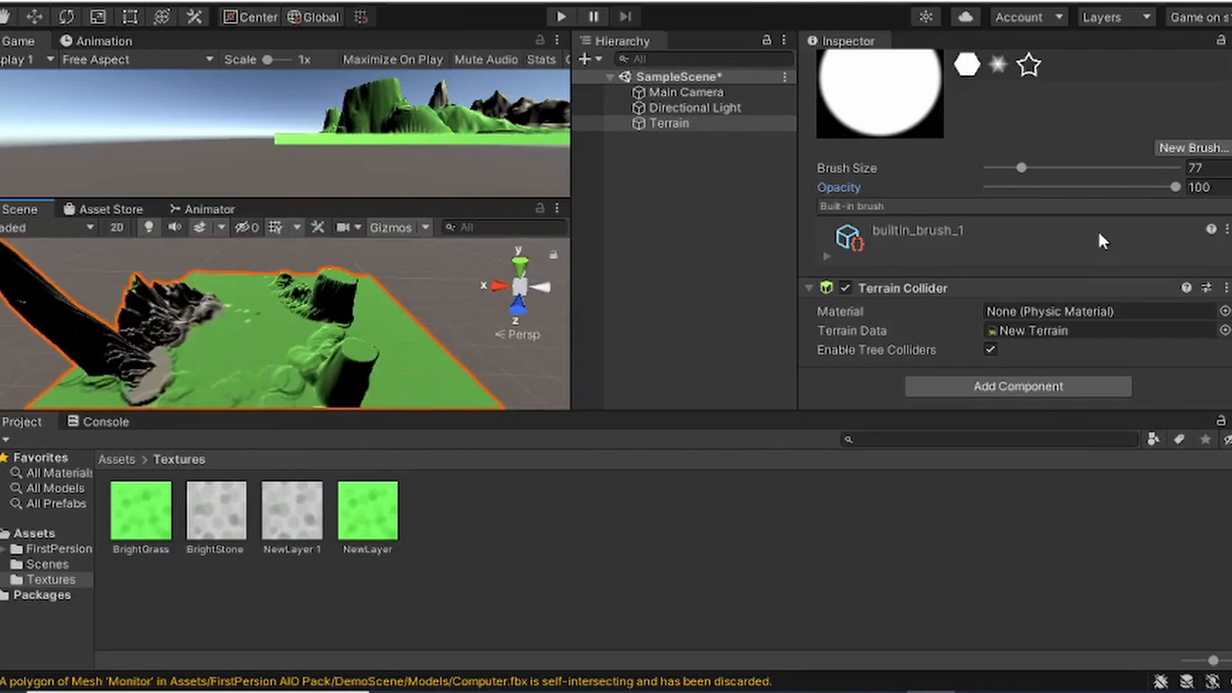
Step: Set the target height of the Set Height brush to 10
scroll(1098, 230, "up", 8)
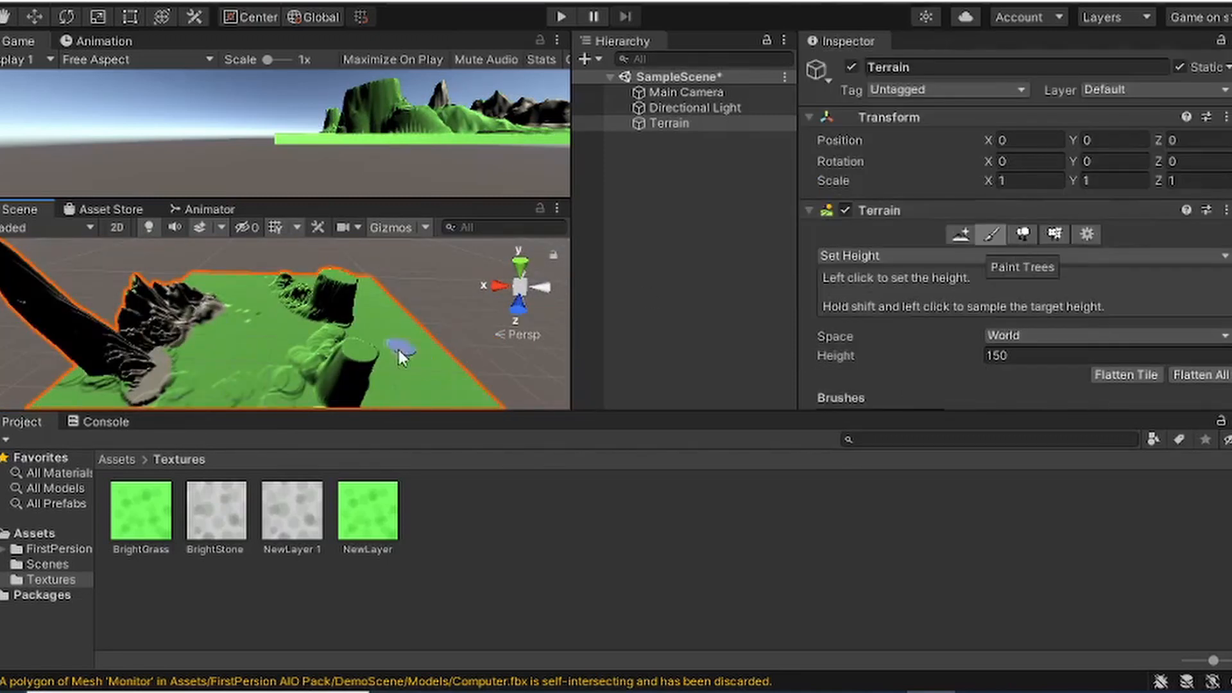
scroll(326, 337, "up", 6)
scroll(283, 356, "up", 4)
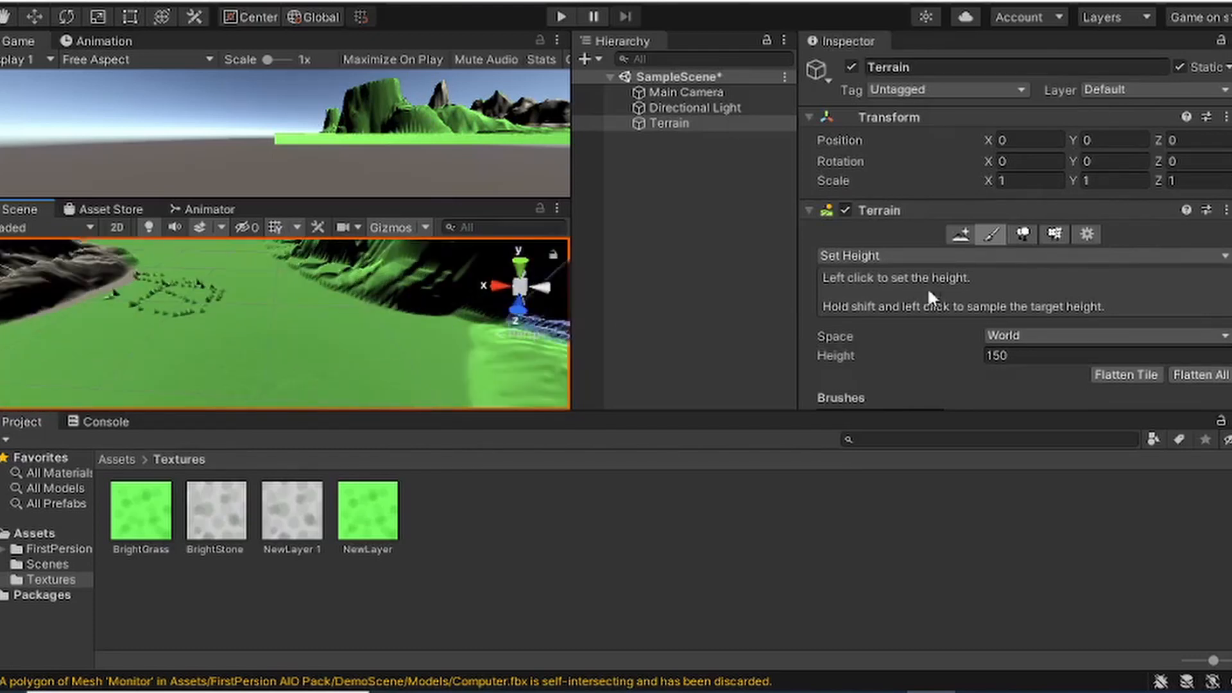
scroll(981, 341, "down", 5)
left_click(1043, 183)
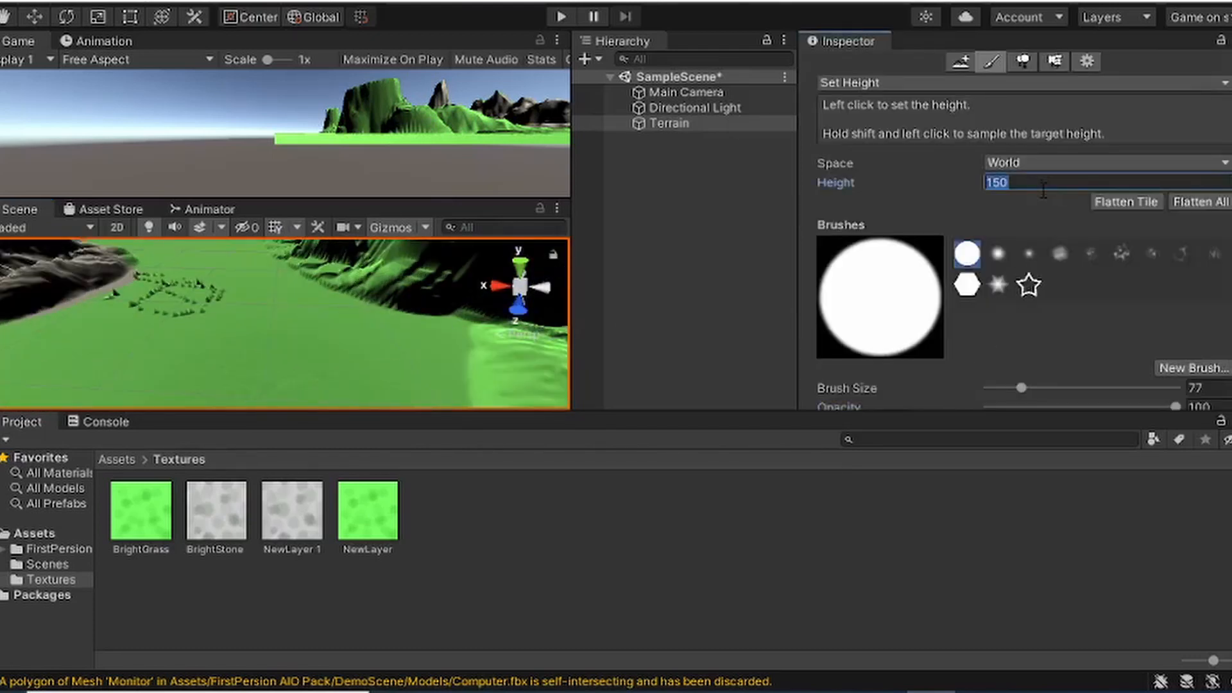
key("BackSpace")
type("10")
Step: Set the brush size to 15 and raise a narrow curved wall on the open grass between the mountains
scroll(1023, 218, "down", 5)
mouse_move(1021, 216)
left_mouse_down()
mouse_move(943, 218)
mouse_move(1009, 209)
mouse_move(998, 211)
left_mouse_up()
left_click(1193, 215)
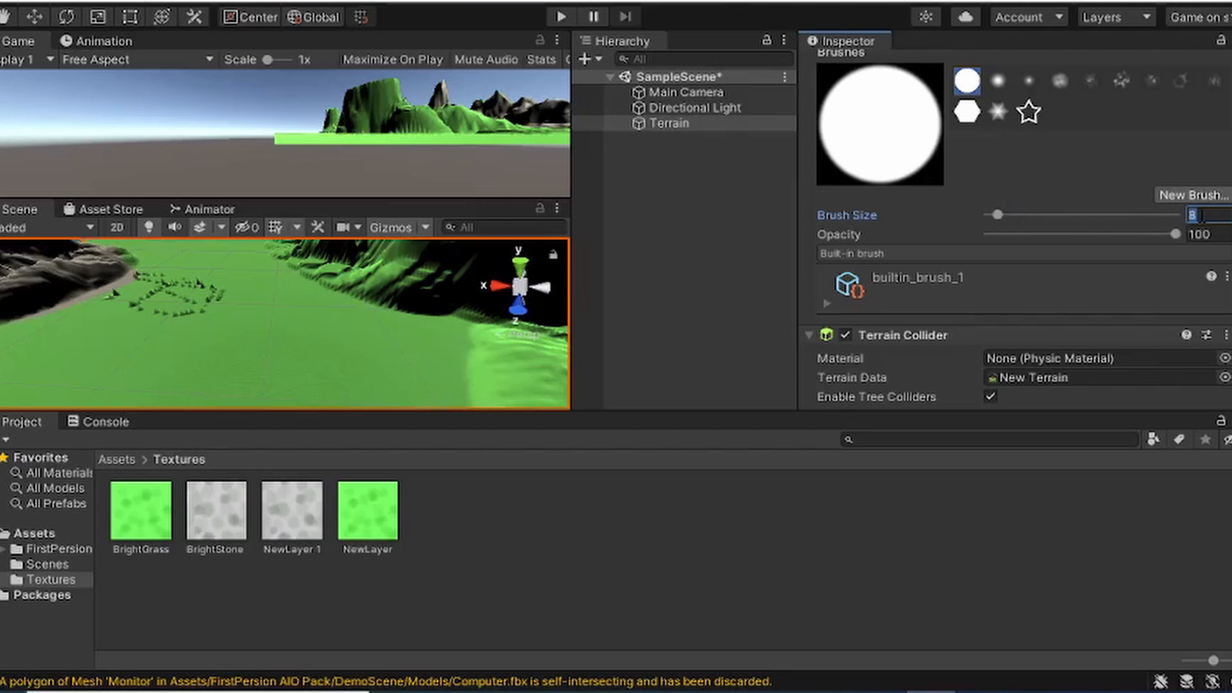
type("15")
left_click_drag(279, 337, 293, 340)
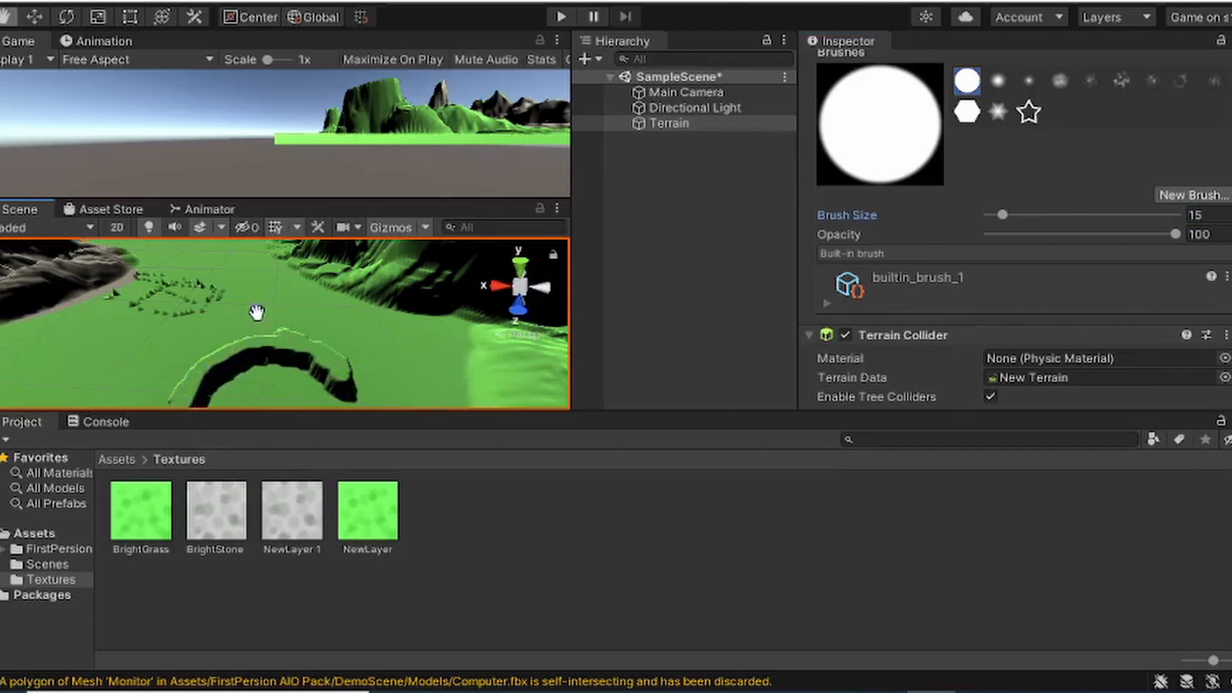
Step: Extend the end of the curved wall to the neighbouring green slope with the Set Height brush
middle_click_drag(256, 311, 267, 286)
scroll(264, 301, "up", 6)
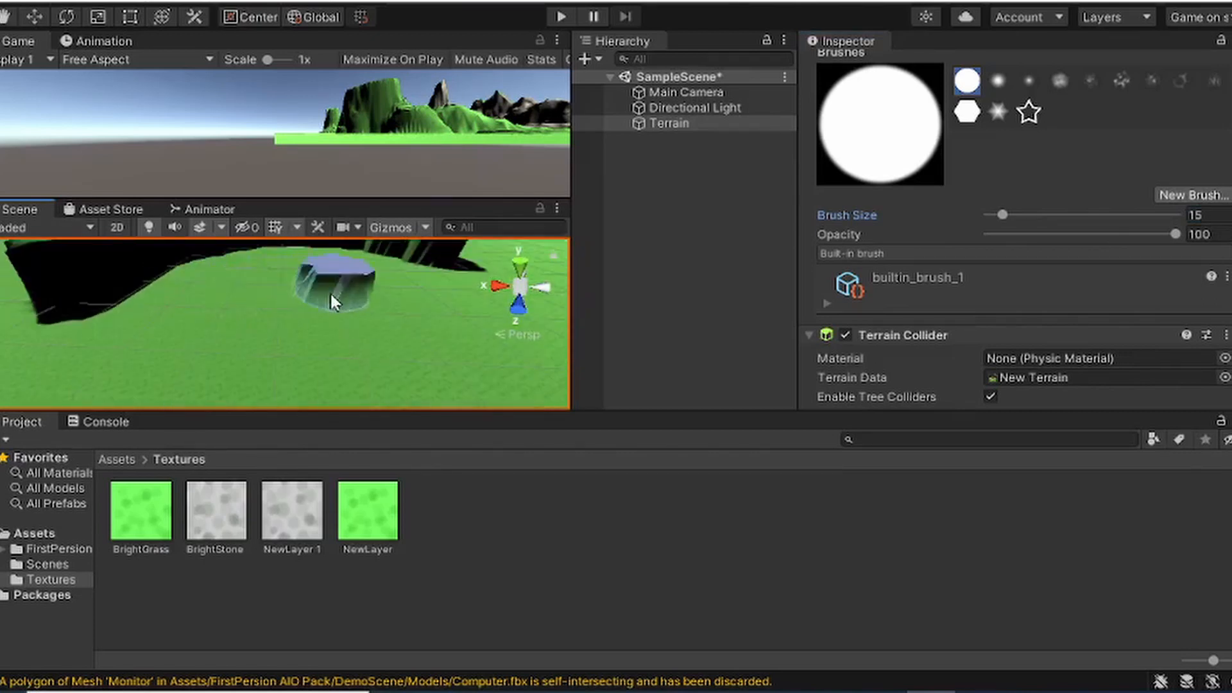
left_click_drag(455, 272, 474, 278)
right_click_drag(246, 279, 269, 307)
mouse_move(269, 307)
middle_mouse_down()
mouse_move(278, 295)
mouse_move(256, 324)
mouse_move(310, 332)
mouse_move(330, 322)
mouse_move(322, 334)
middle_mouse_up()
scroll(256, 323, "down", 5)
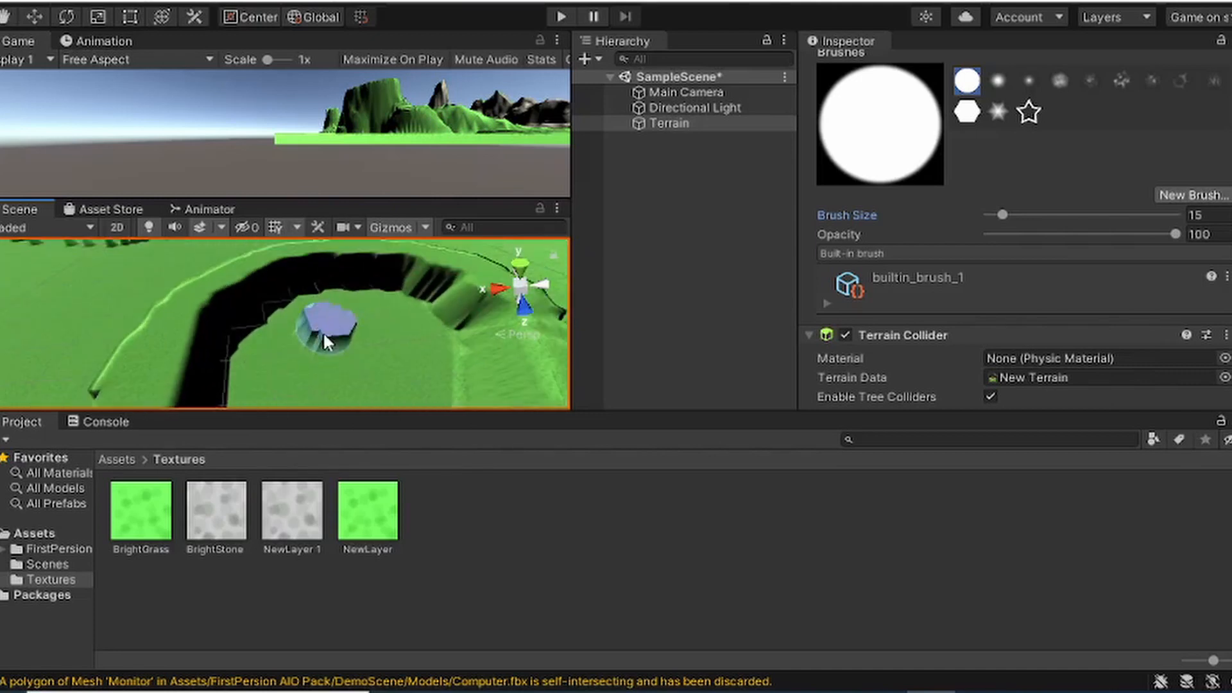
Step: Add the FirstPerson-AIO prefab from the FirstPersonAIO folder to the scene and delete the Main Camera
left_click(645, 271)
left_click(41, 549)
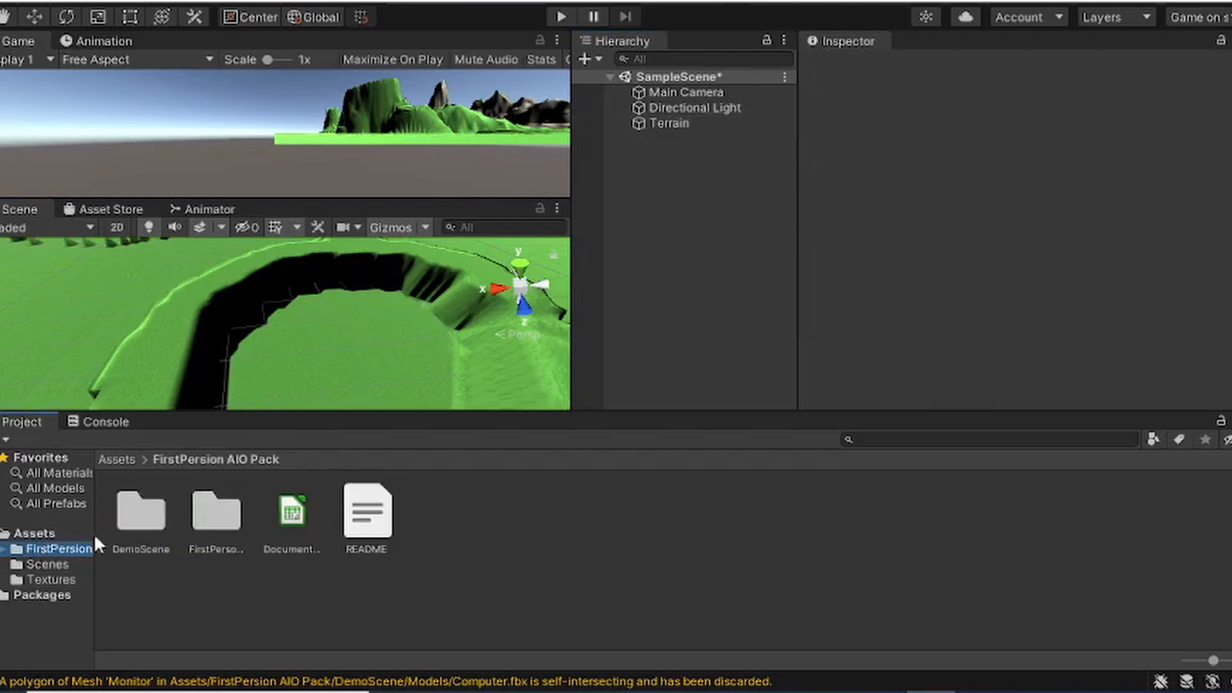
double_click(206, 517)
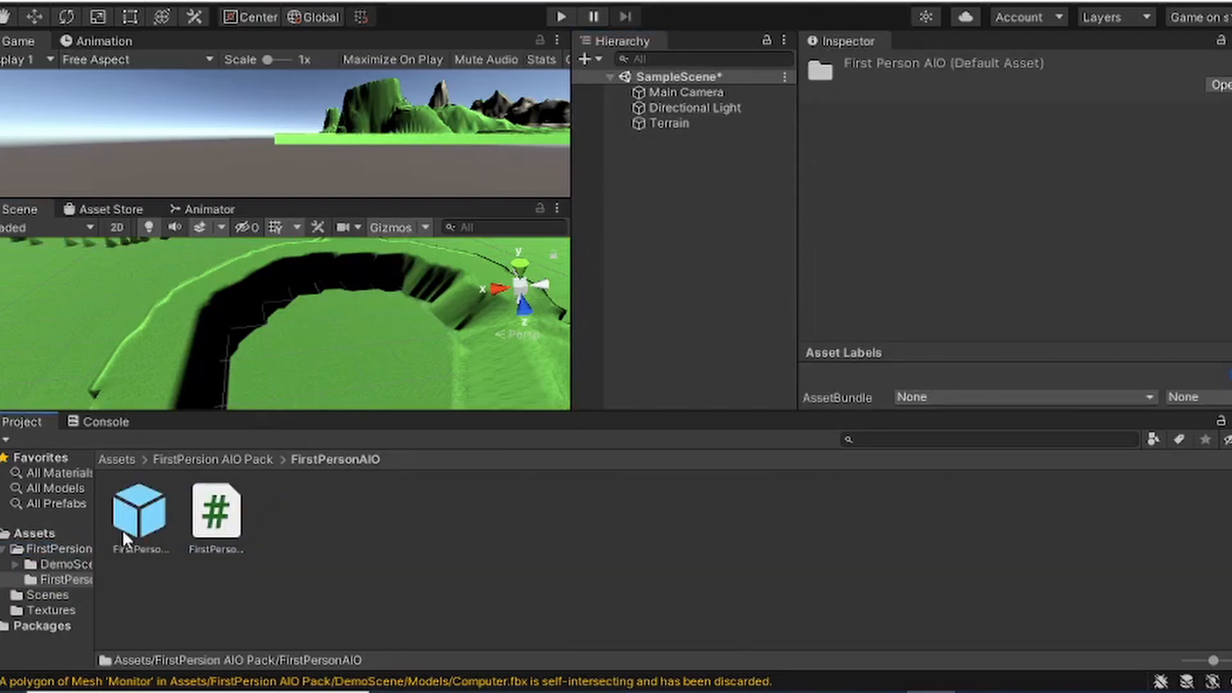
left_click_drag(122, 529, 664, 282)
left_click_drag(685, 173, 685, 174)
right_click(673, 92)
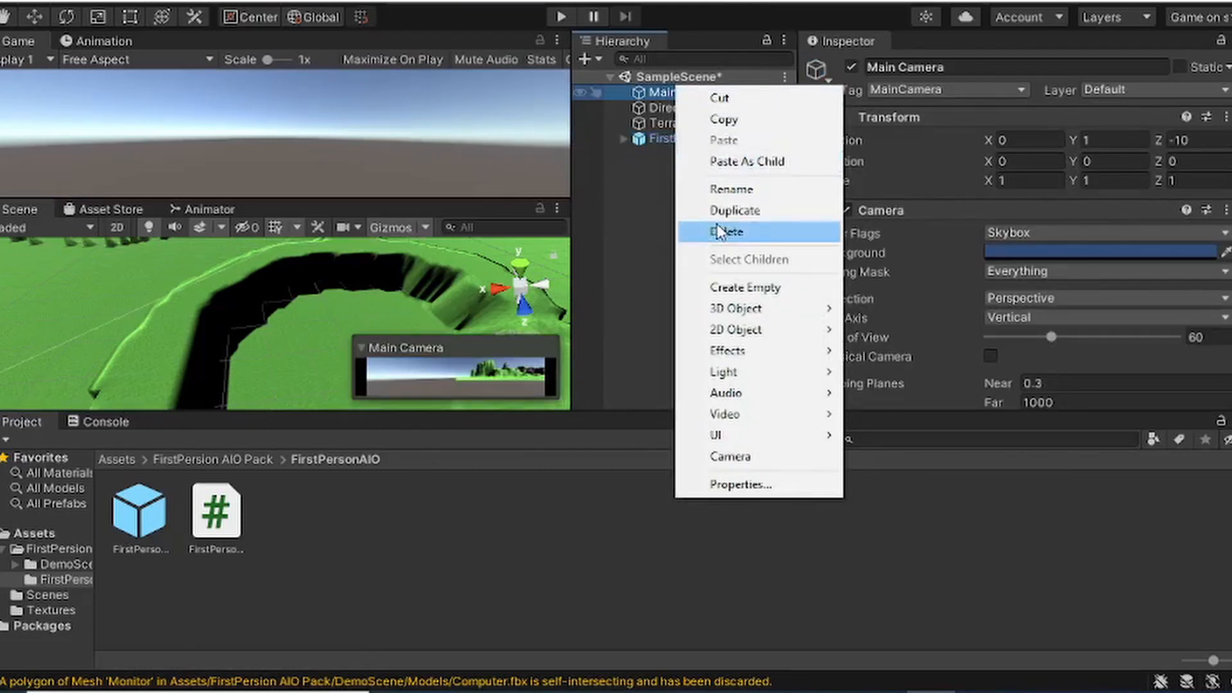
left_click(725, 232)
Step: Move the FirstPerson-AIO player off the terrain corner to X 41, Z 117.9 and turn on Maximize On Play
left_click(676, 122)
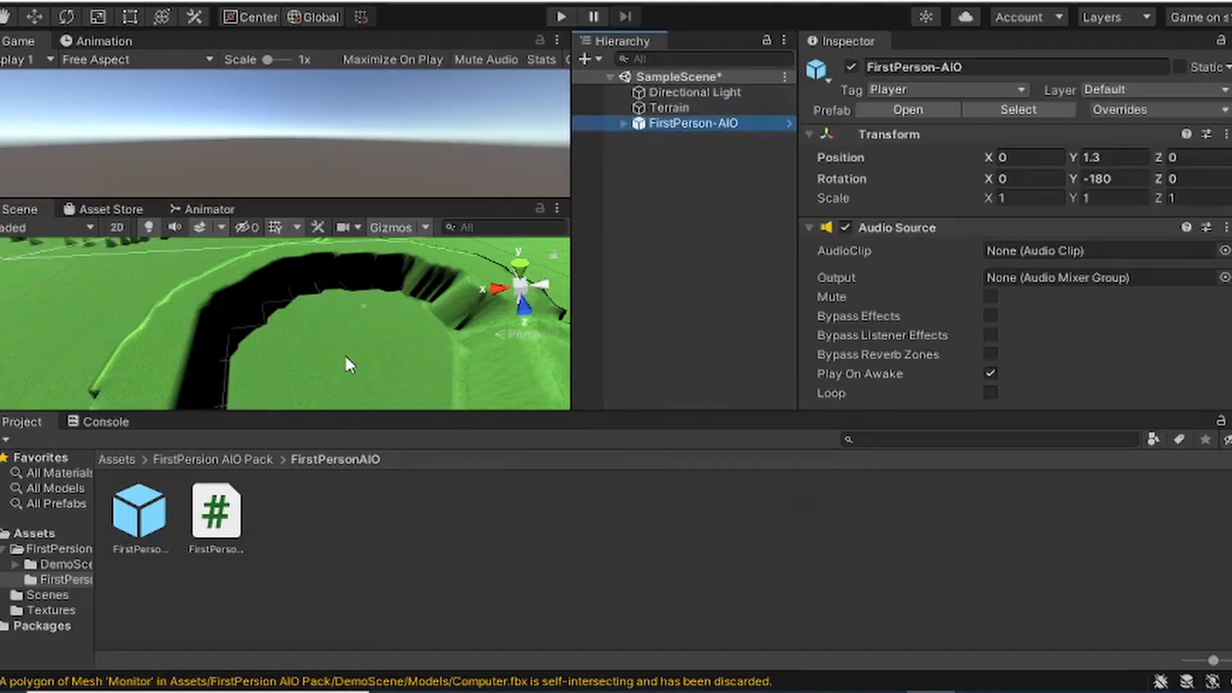
key("f")
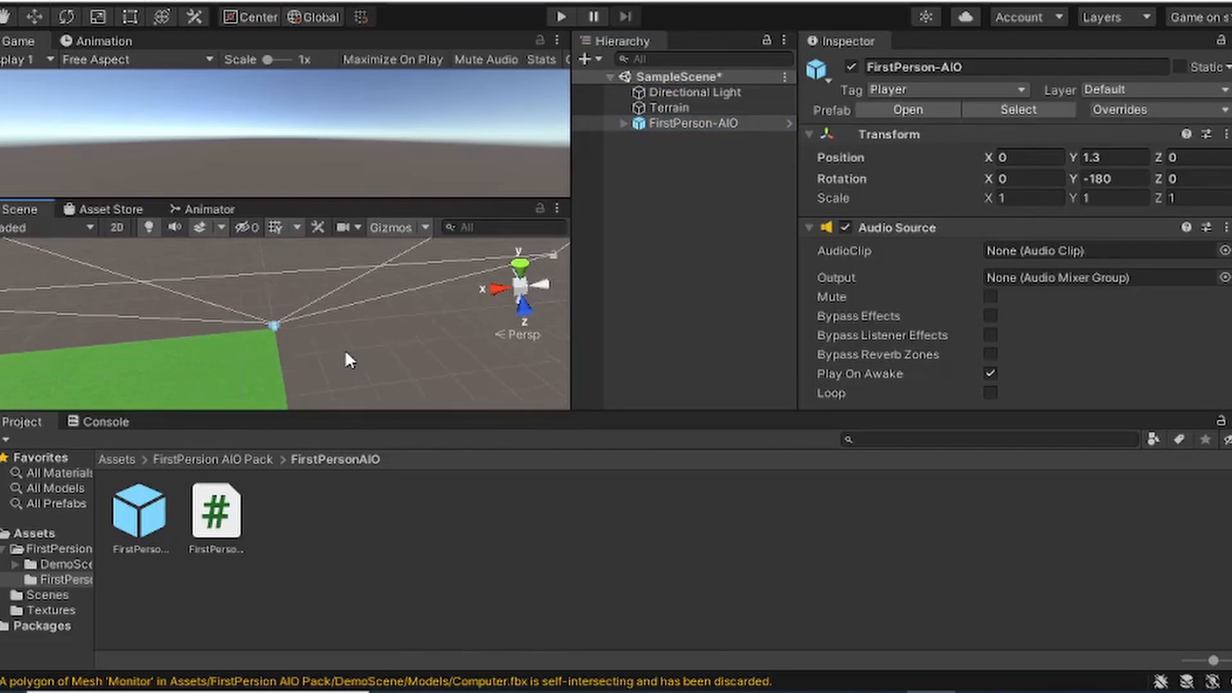
left_click_drag(377, 340, 74, 344, "alt")
middle_click_drag(360, 341, 374, 345)
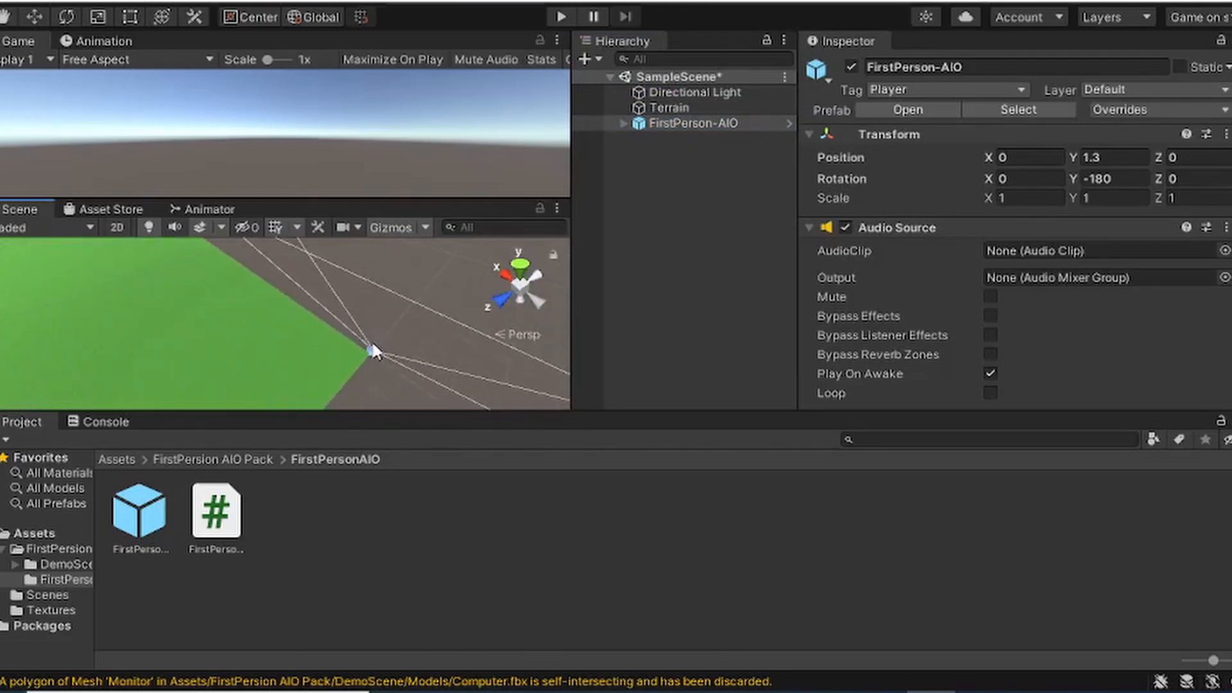
left_click_drag(380, 347, 4, 402)
middle_click_drag(327, 253, 385, 257)
scroll(183, 281, "down", 3)
left_click(367, 61)
Step: Move the player across the grass to X 247, Z 684 near the mountains and briefly test the scene in Play mode
scroll(310, 334, "down", 3)
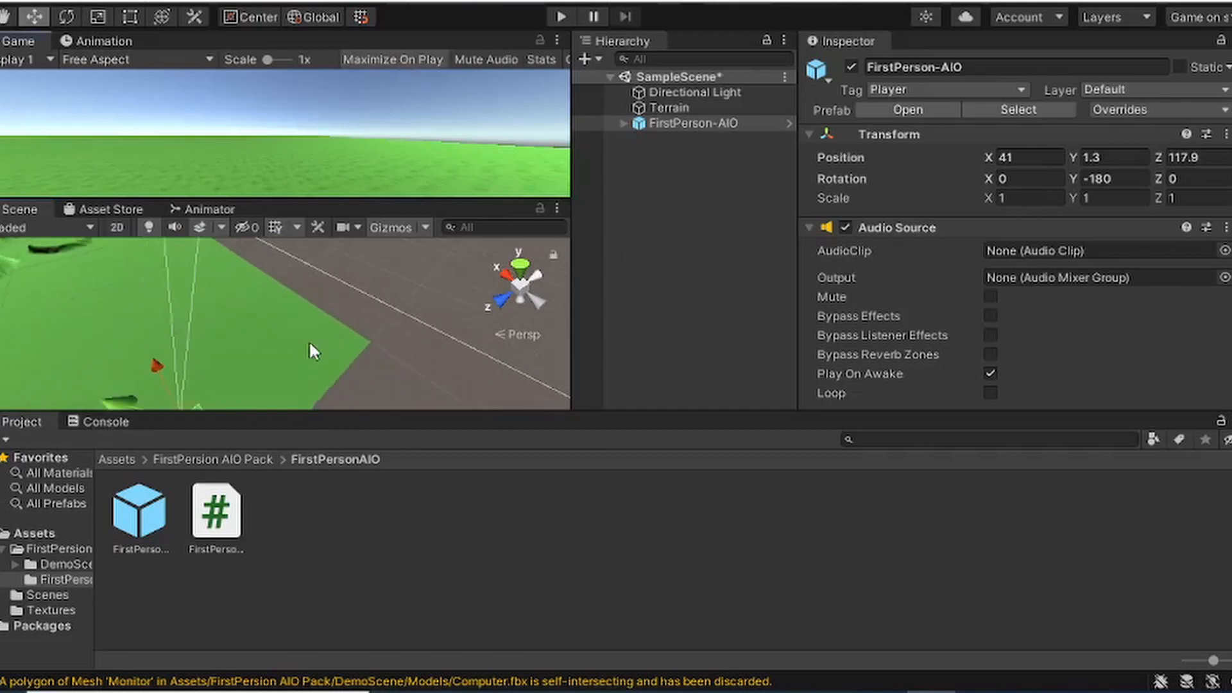
right_click_drag(309, 340, 350, 319)
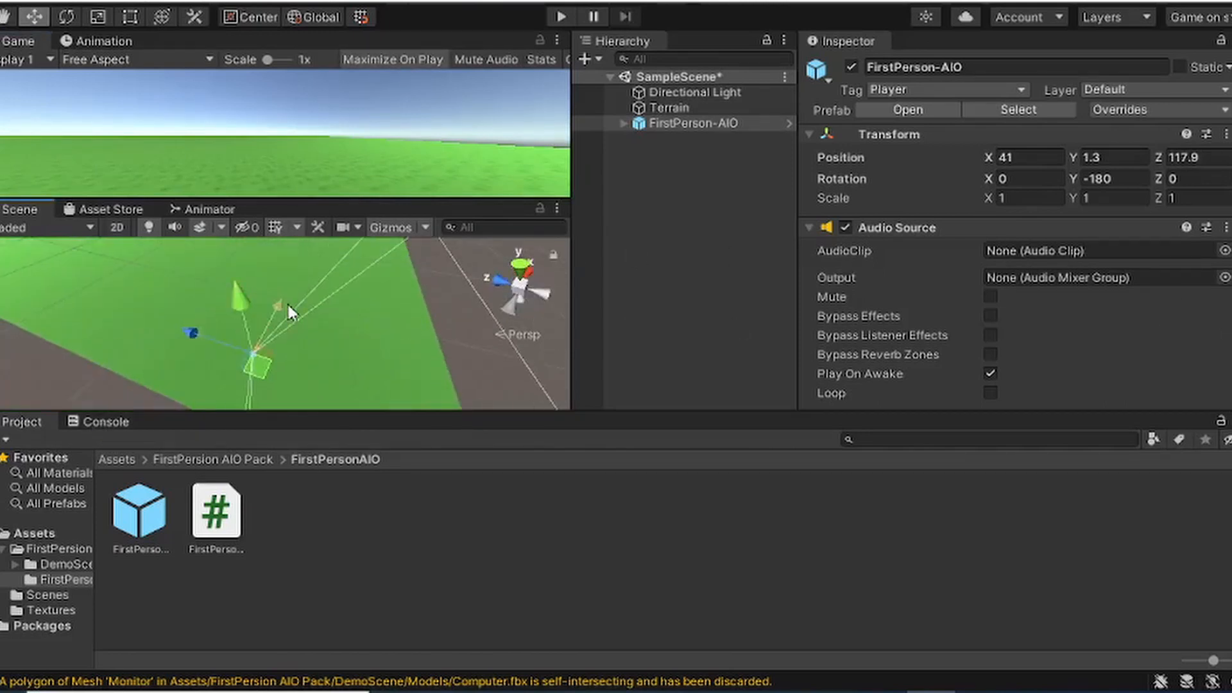
left_click_drag(284, 305, 491, 144)
scroll(240, 301, "down", 5)
middle_click_drag(240, 295, 317, 364)
left_click_drag(282, 321, 19, 293)
mouse_move(200, 252)
left_mouse_down()
mouse_move(245, 235)
mouse_move(206, 250)
left_mouse_up()
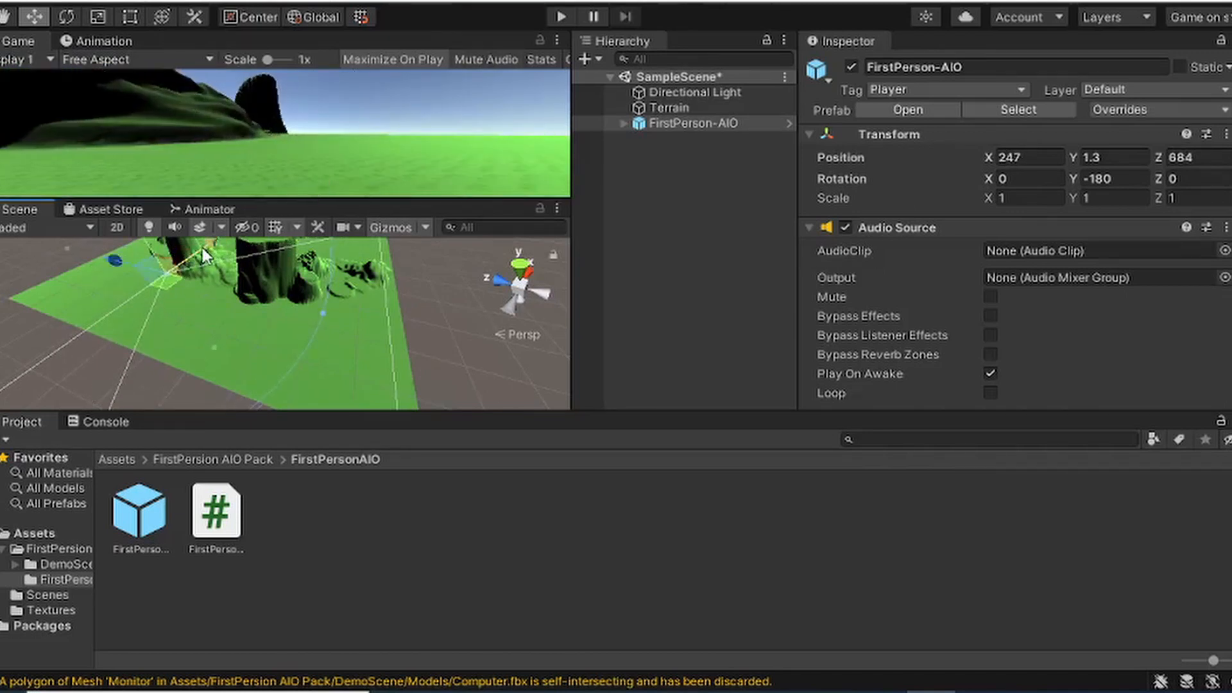
left_click(563, 16)
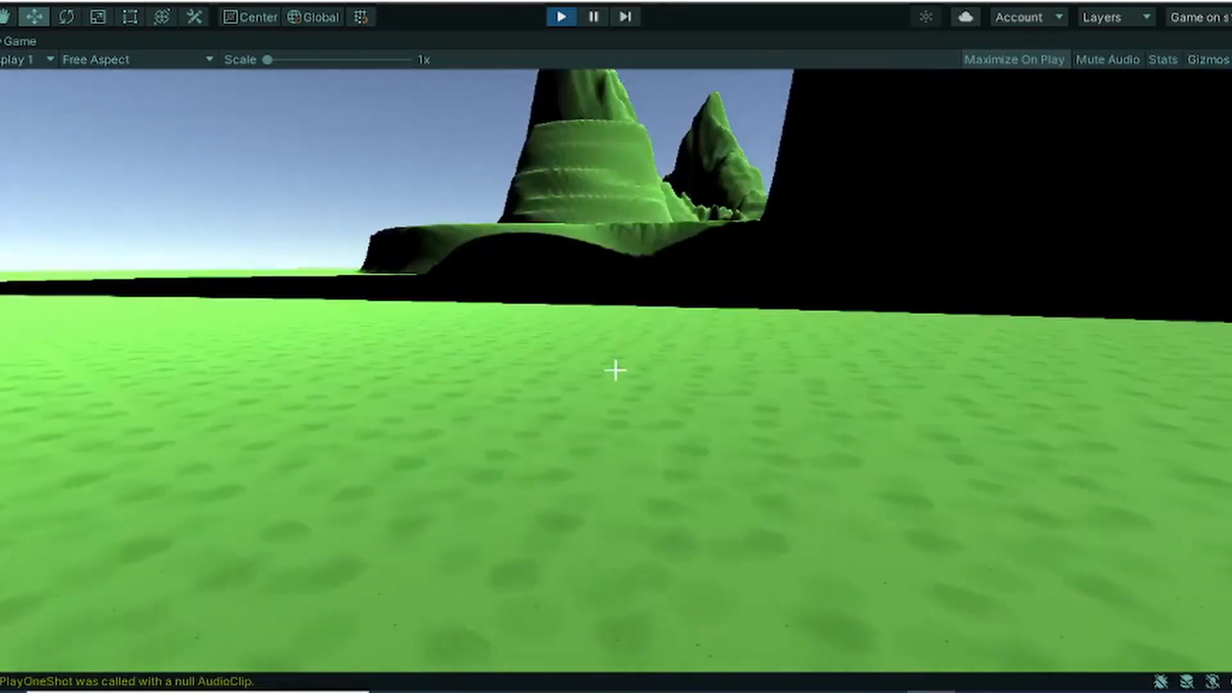
left_click(562, 17)
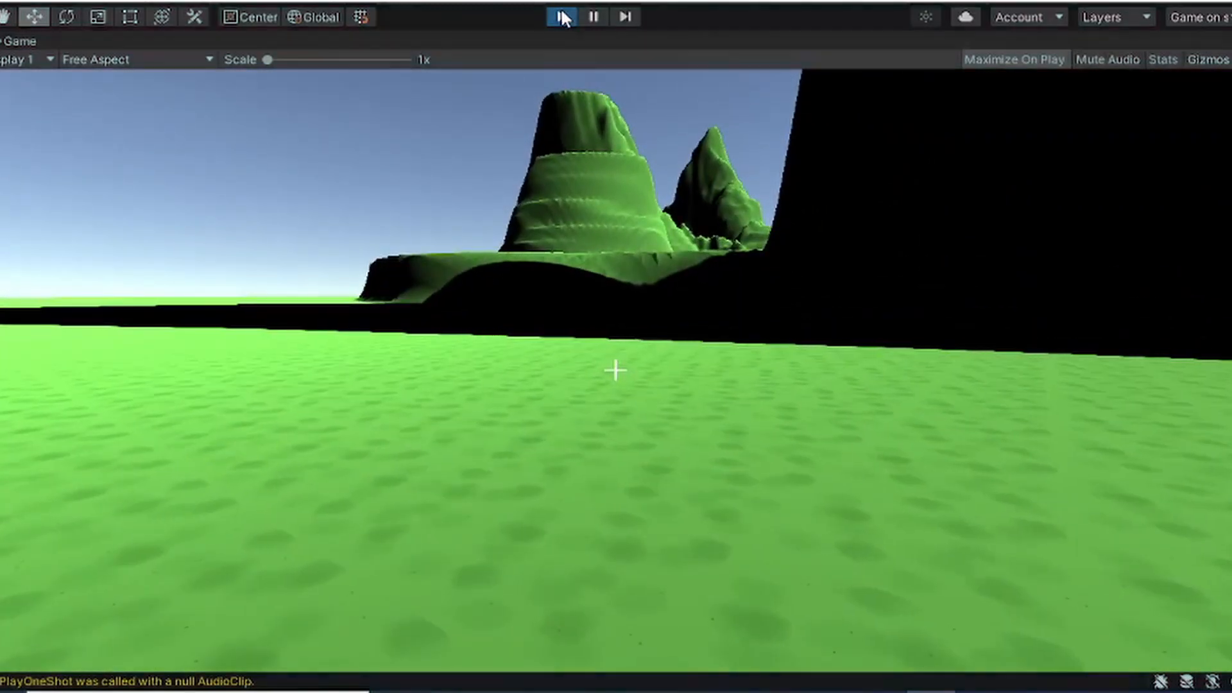
Step: Set the player's Walk Speed to 10 and Sprint Speed to 20 in the Movement Setup
scroll(962, 251, "down", 5)
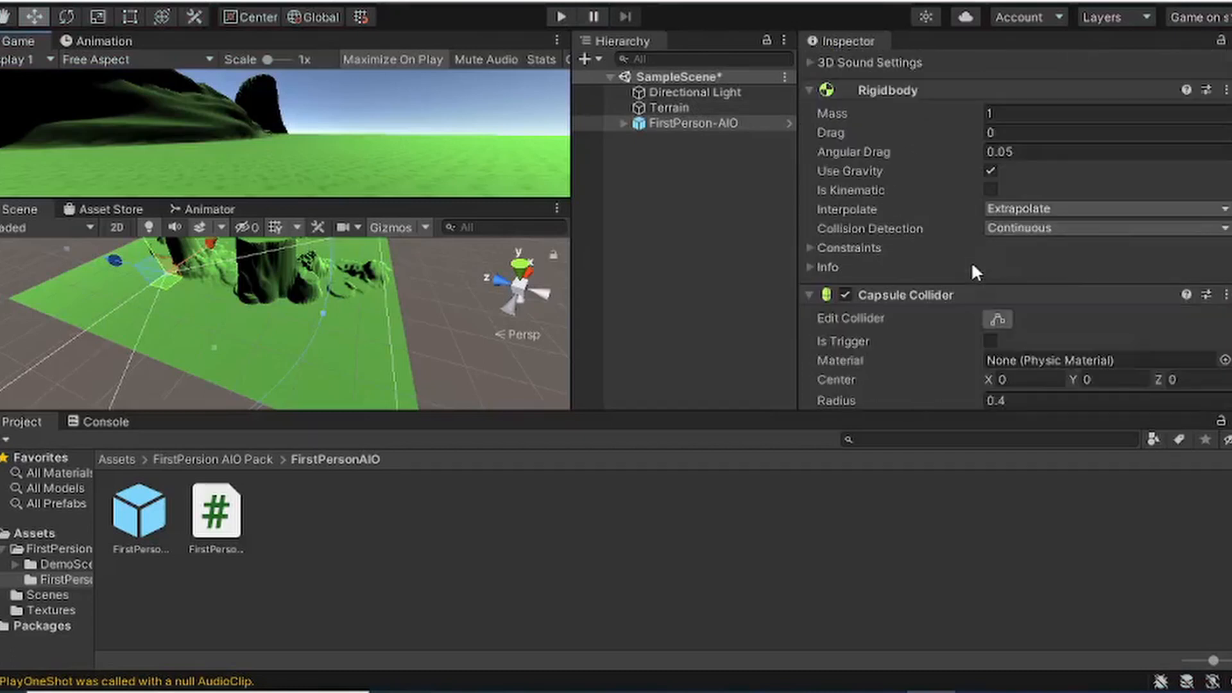
scroll(972, 260, "down", 6)
scroll(922, 226, "down", 3)
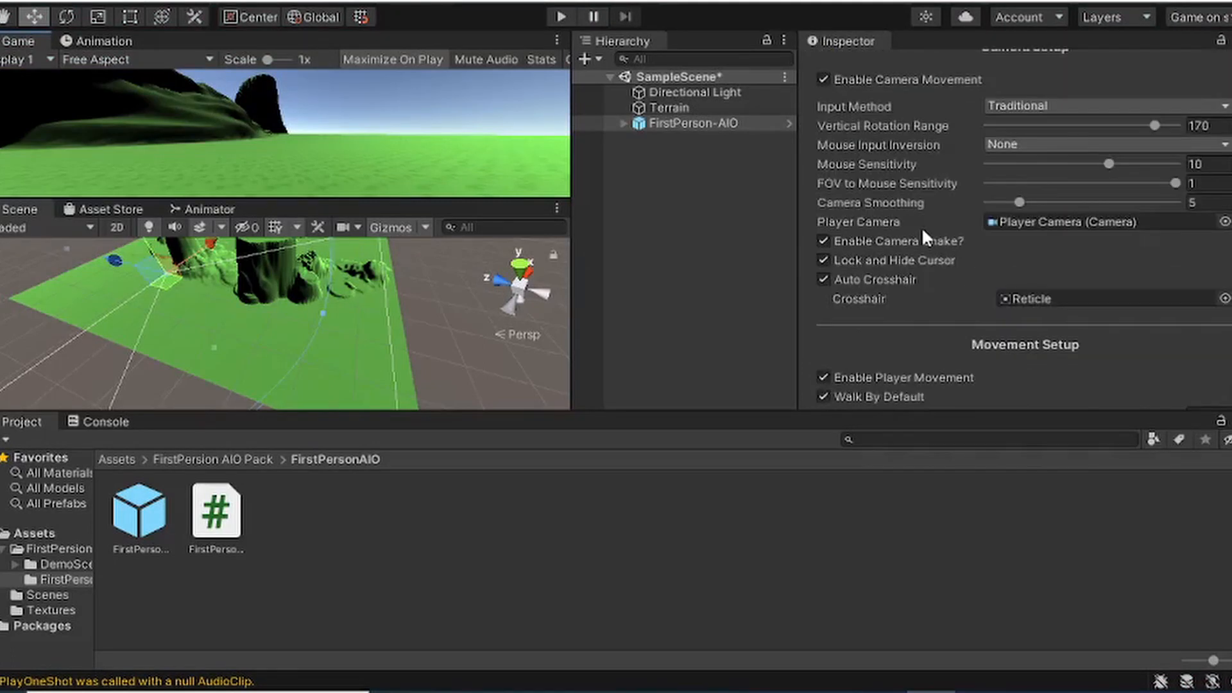
scroll(933, 222, "down", 3)
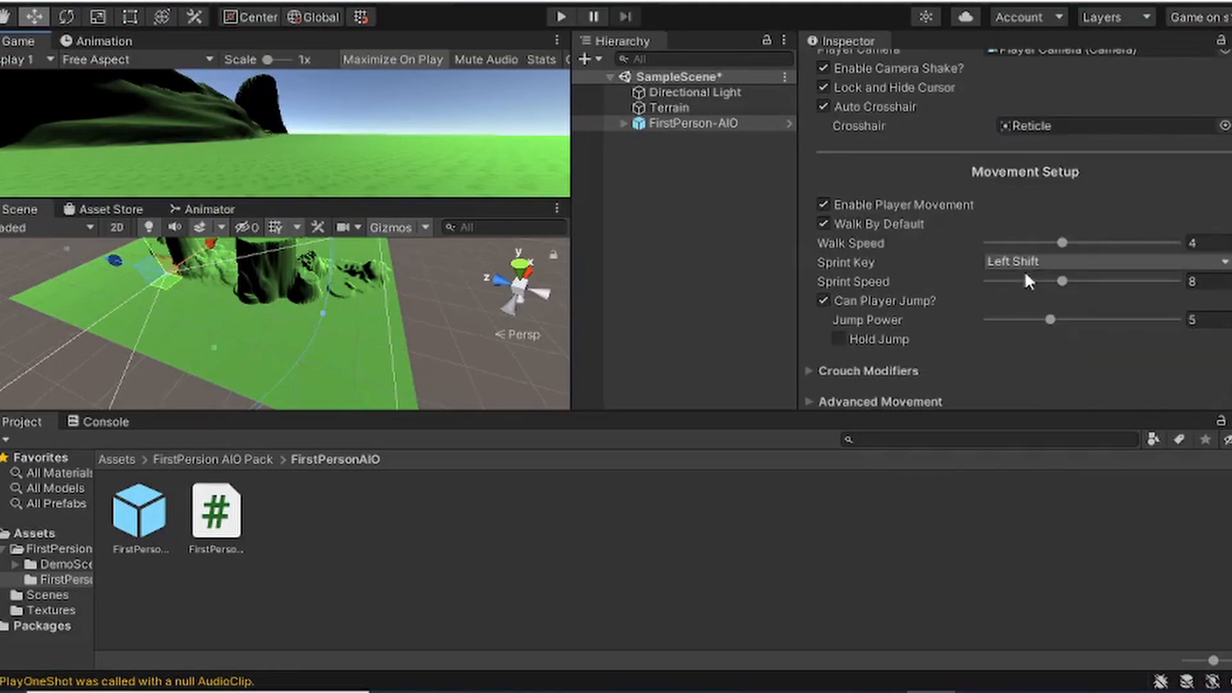
left_click_drag(1057, 244, 1181, 244)
left_click_drag(1062, 281, 1180, 282)
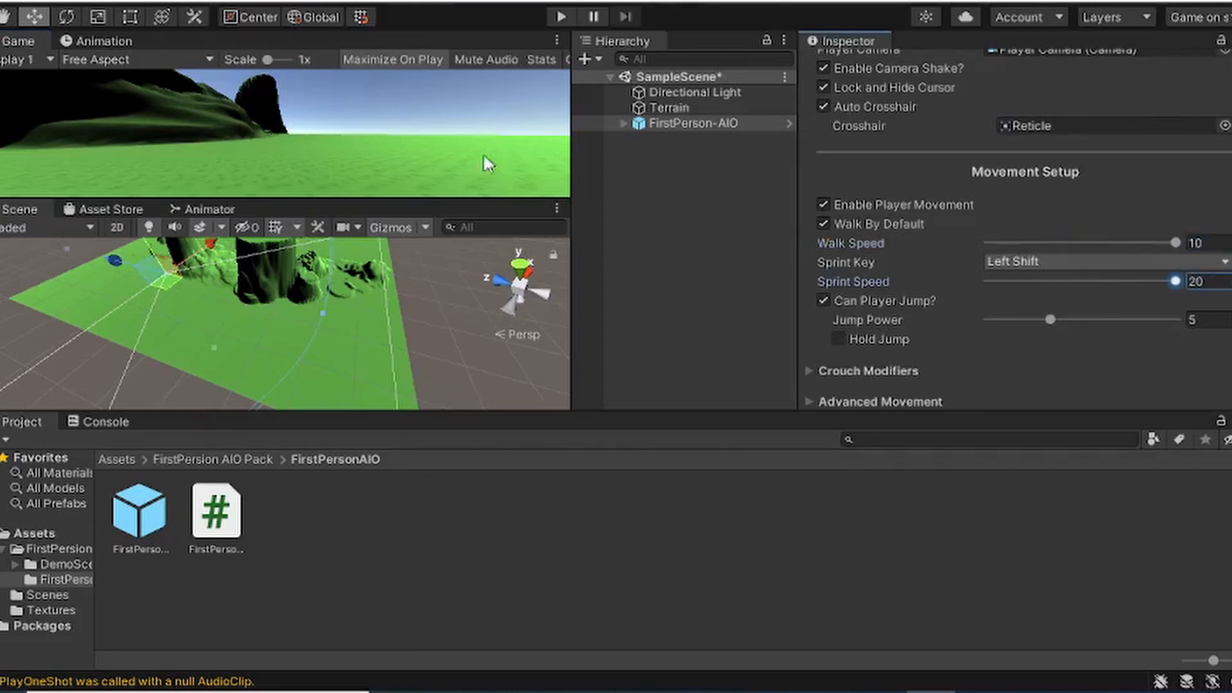
Step: Play the scene, sprint and walk the player around the mountains to inspect the terrain, and stop playing
left_click(574, 17)
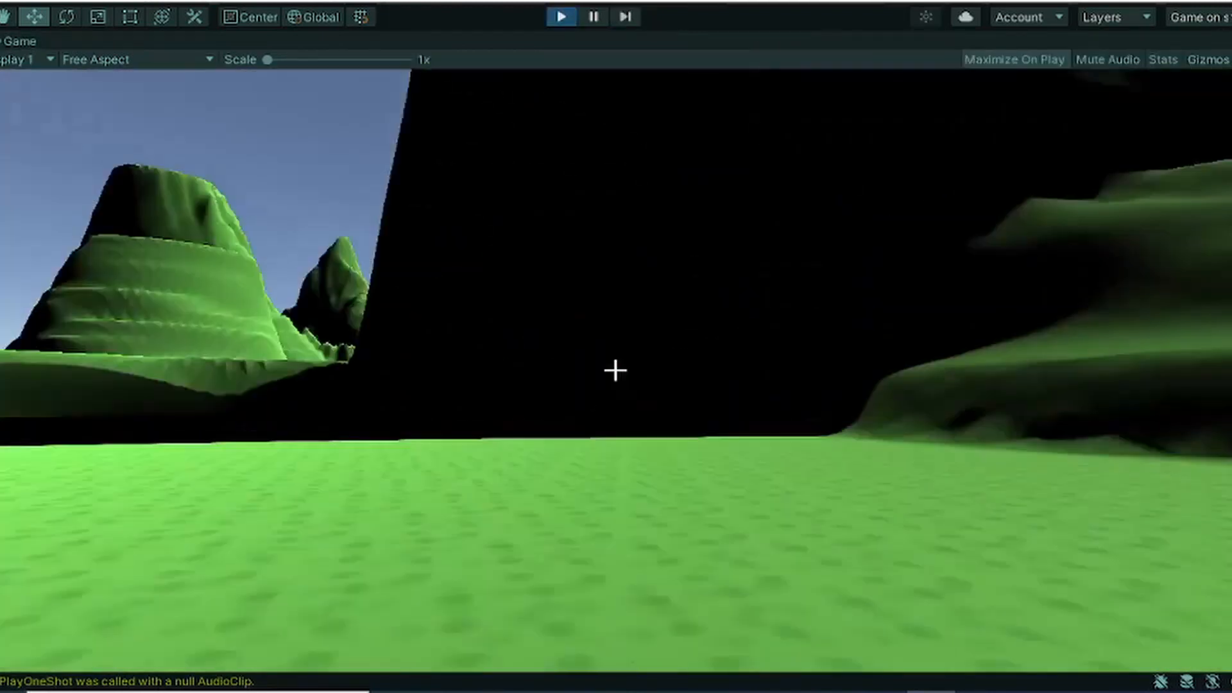
key("shift+w")
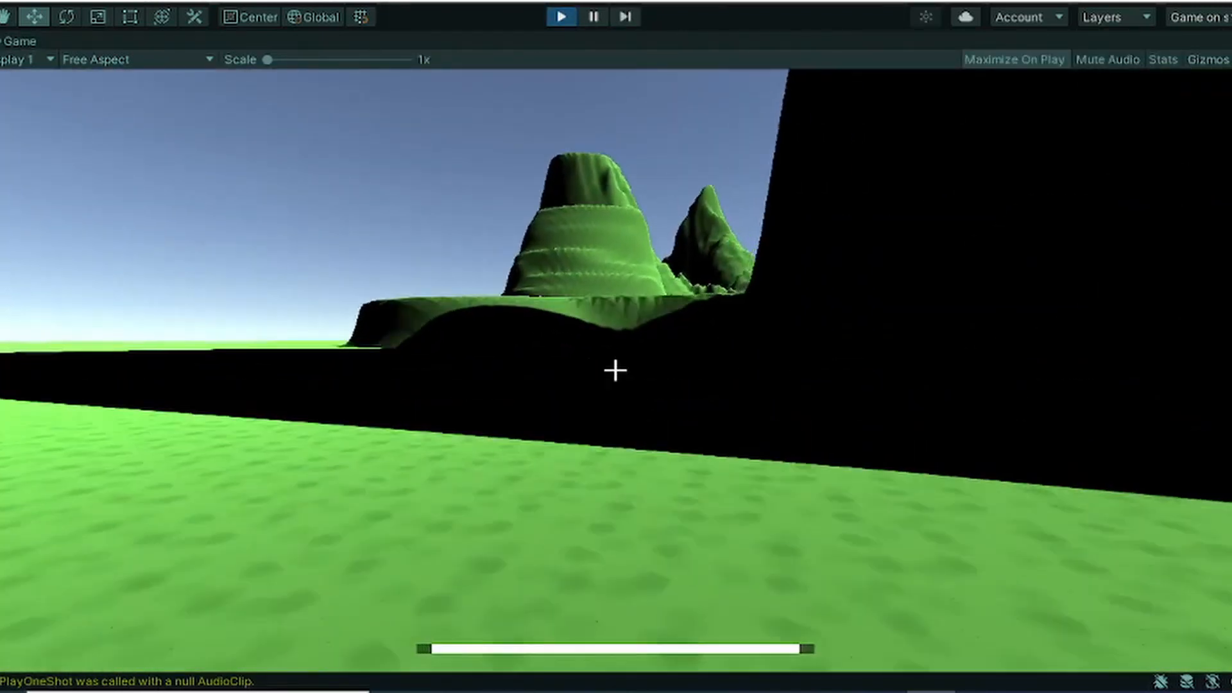
key("shift+w")
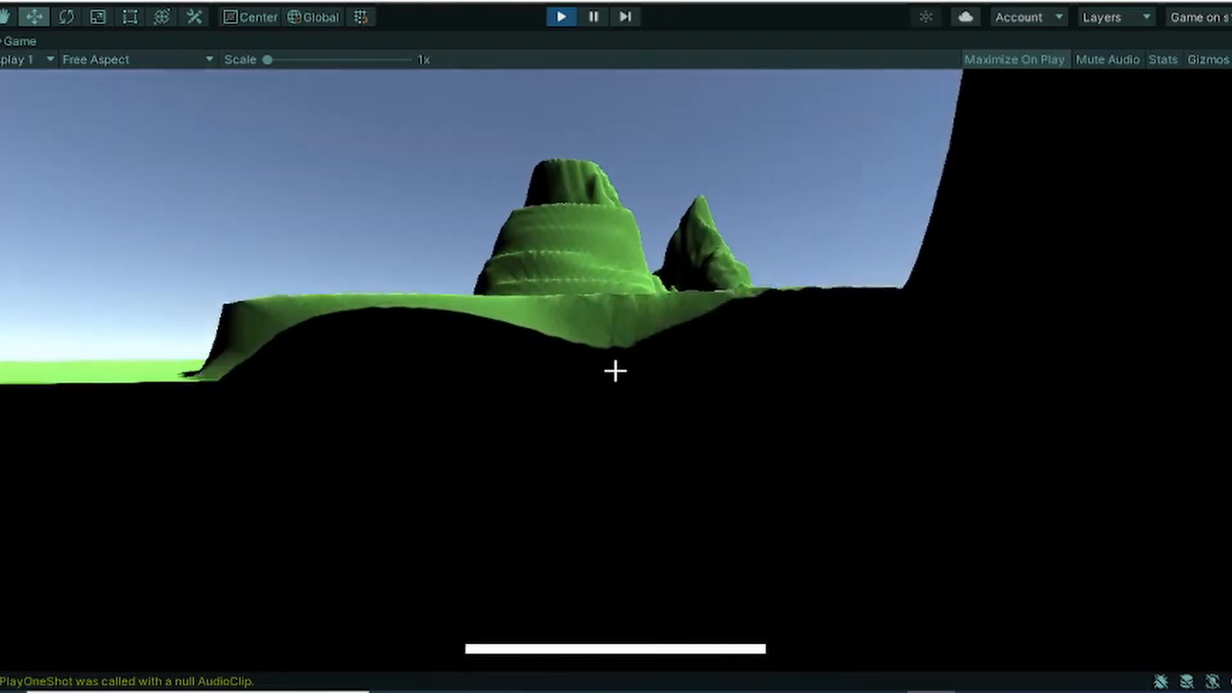
key("shift+w")
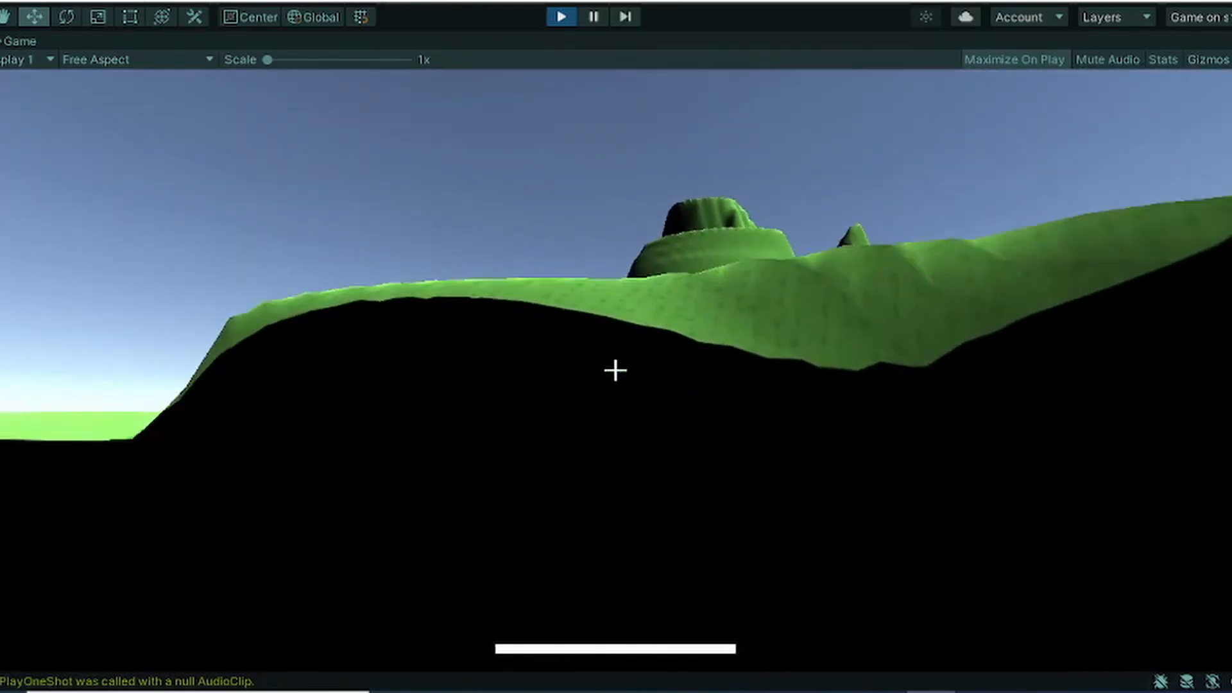
key("shift+w")
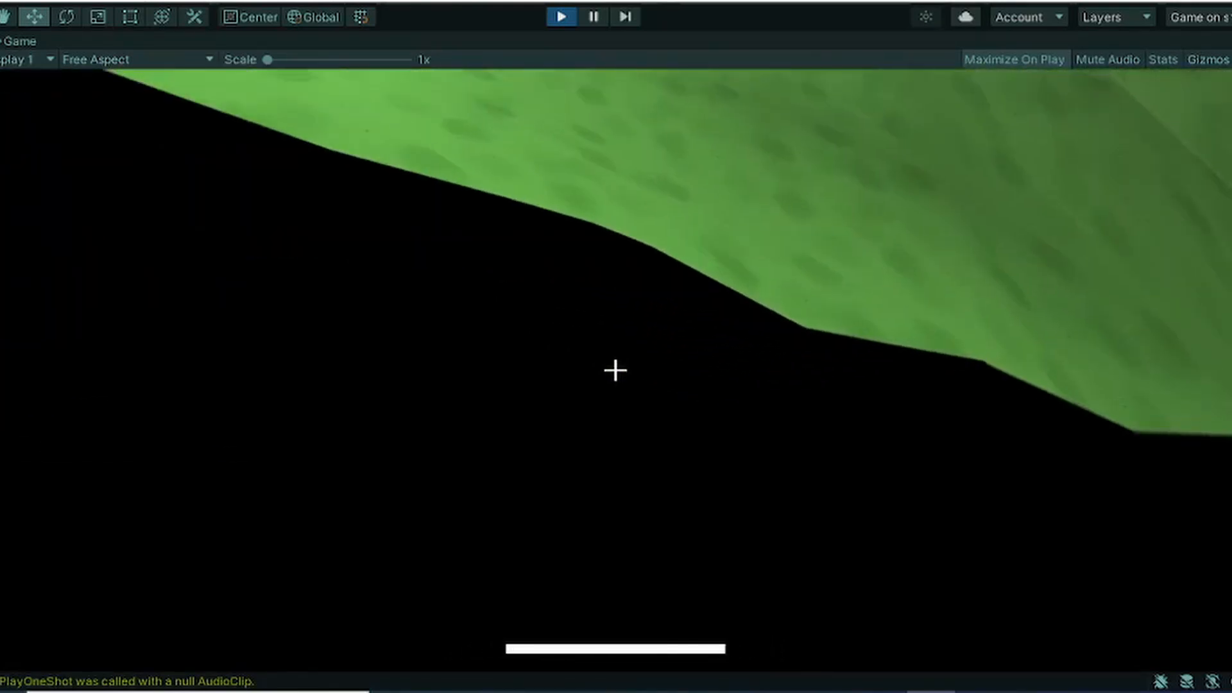
key("w")
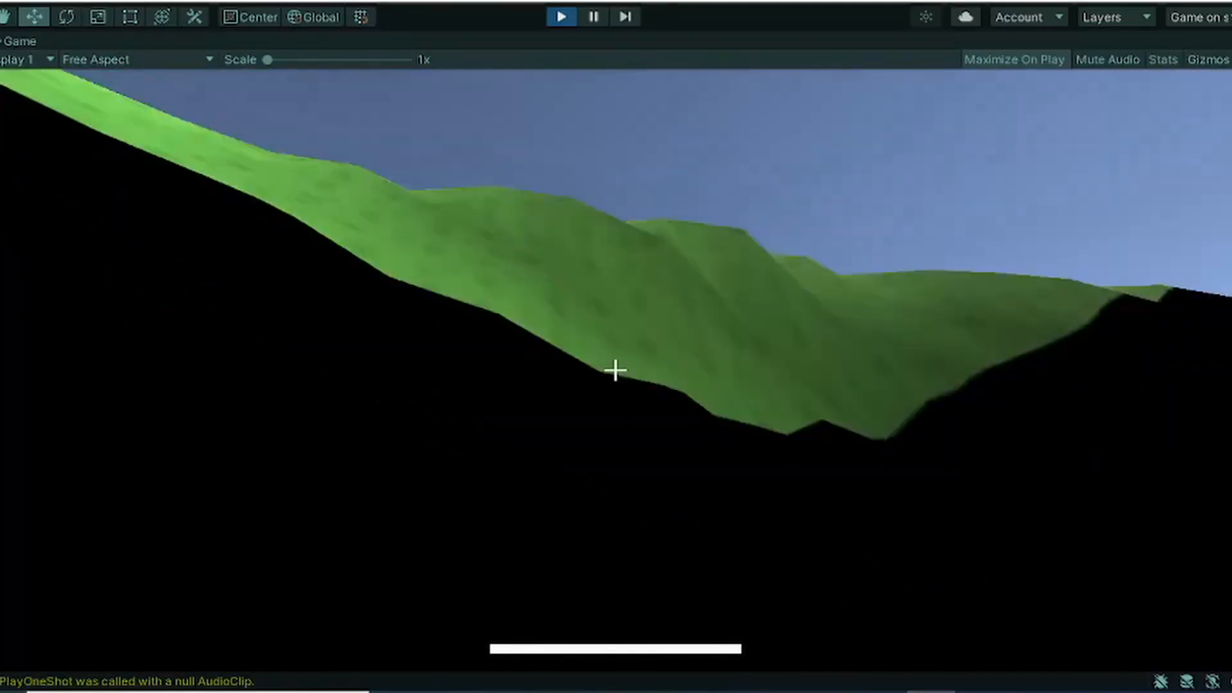
key("shift+w")
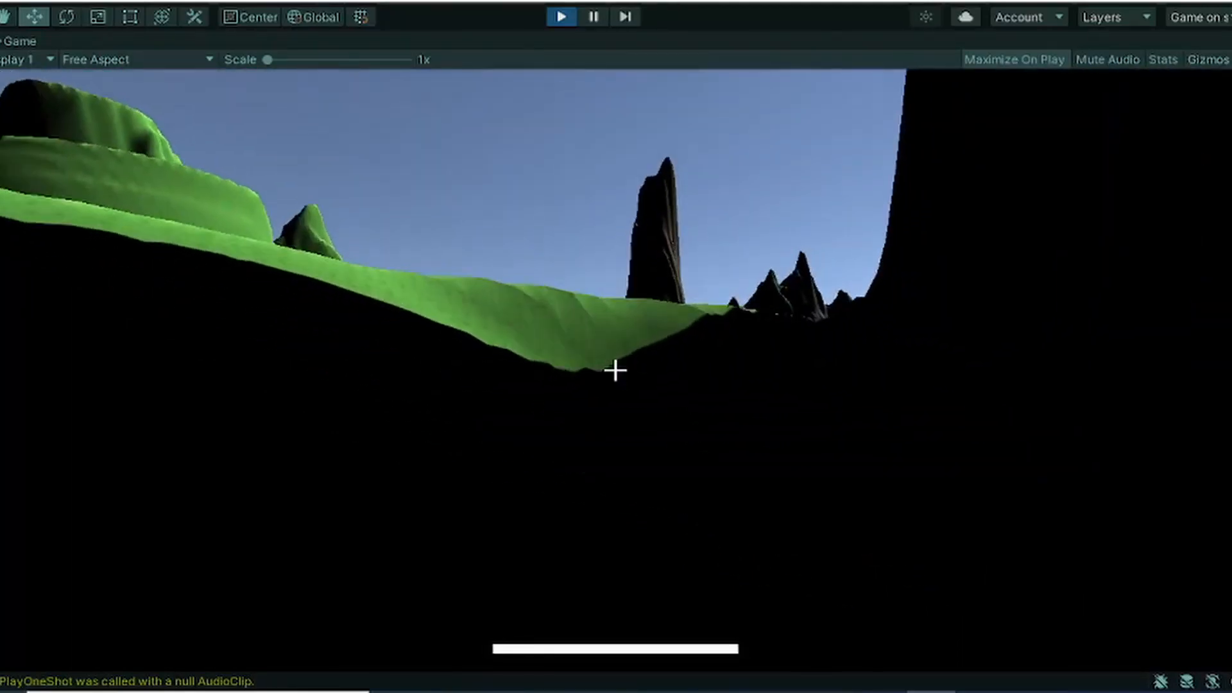
key("a")
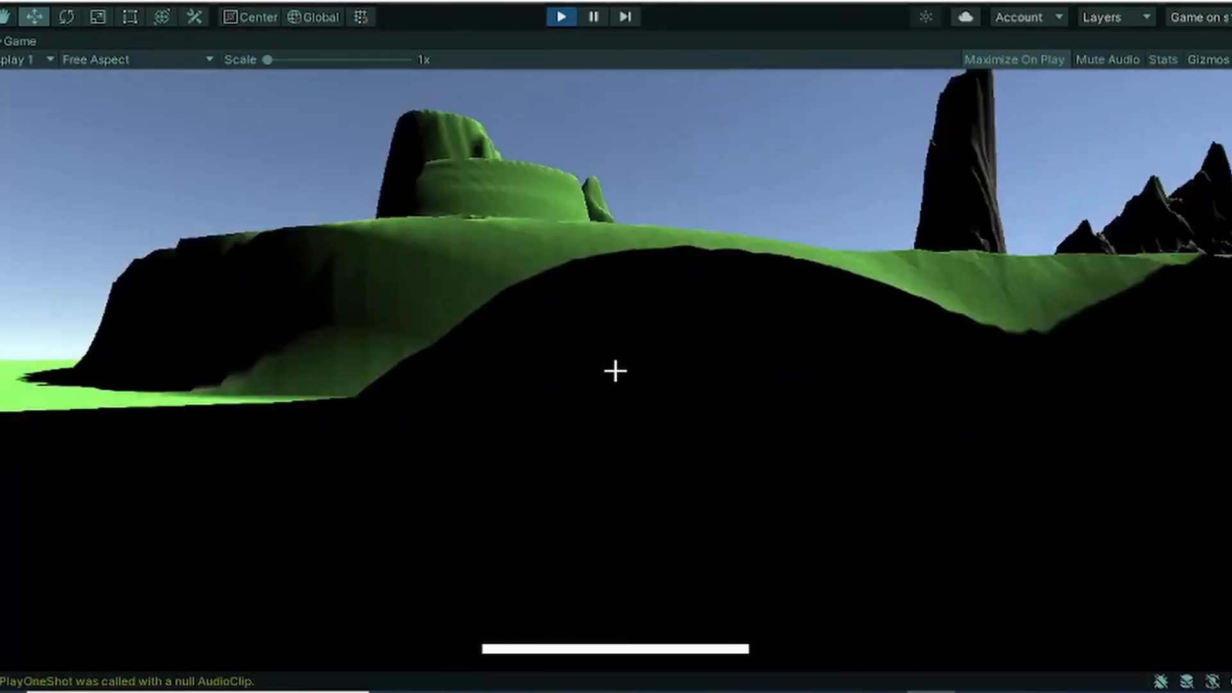
key("a")
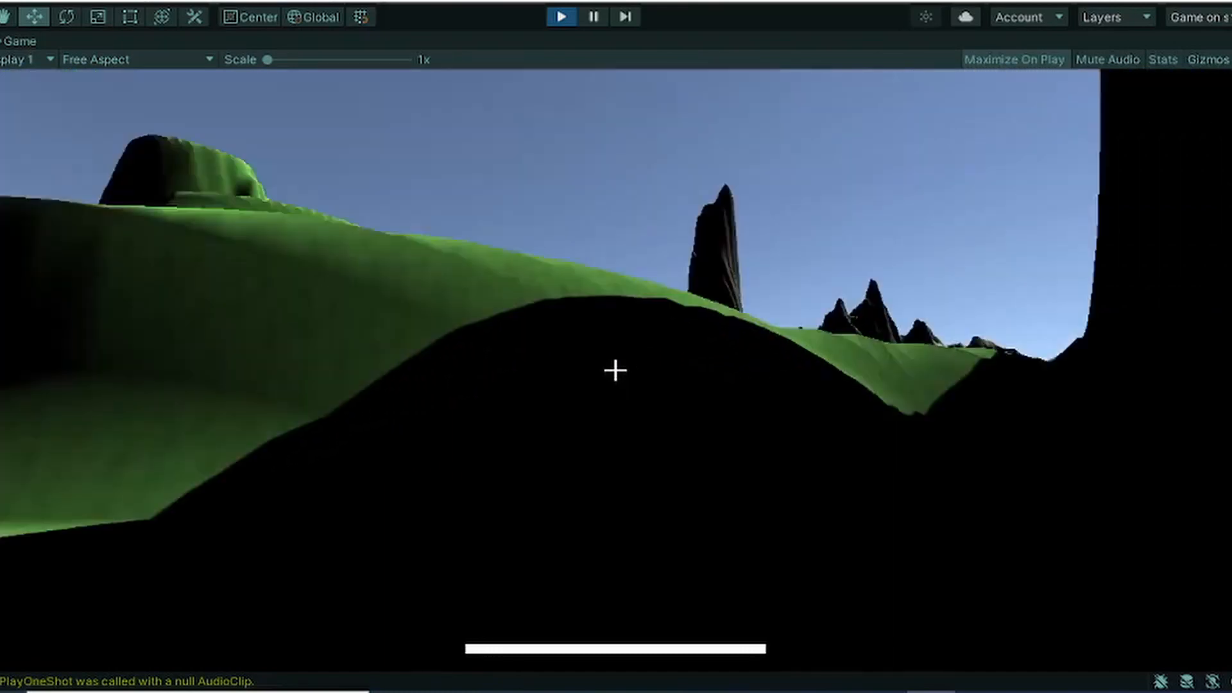
key("shift+w")
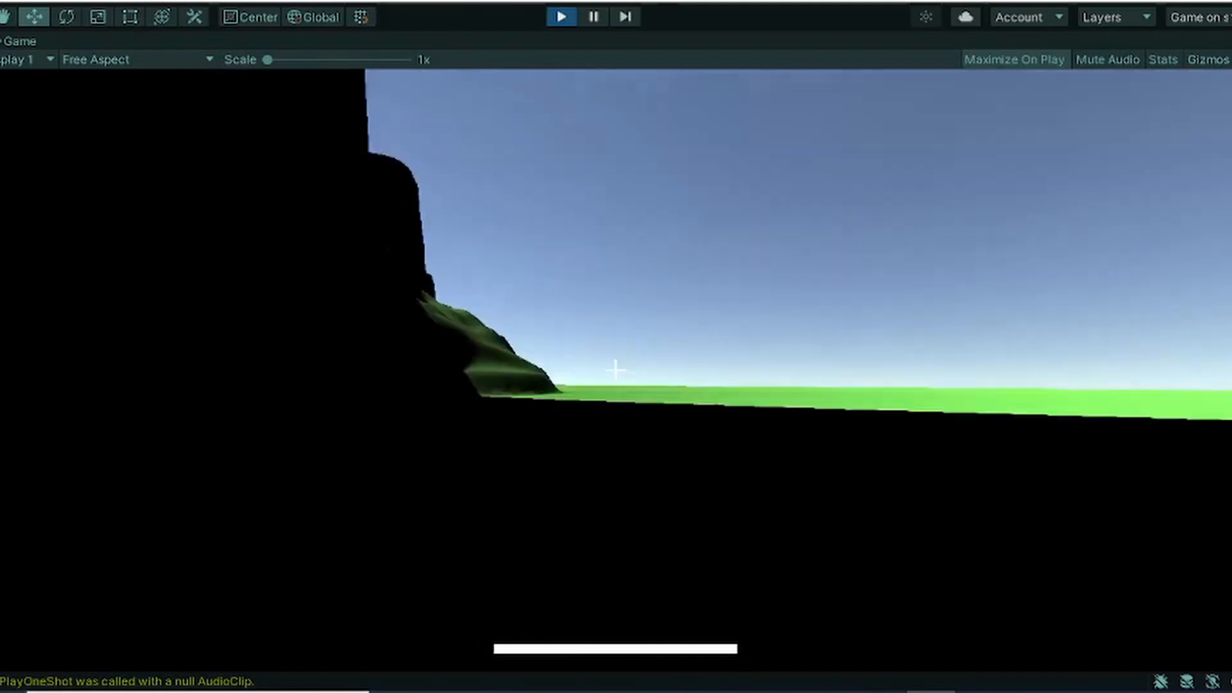
key("Escape")
left_click(561, 14)
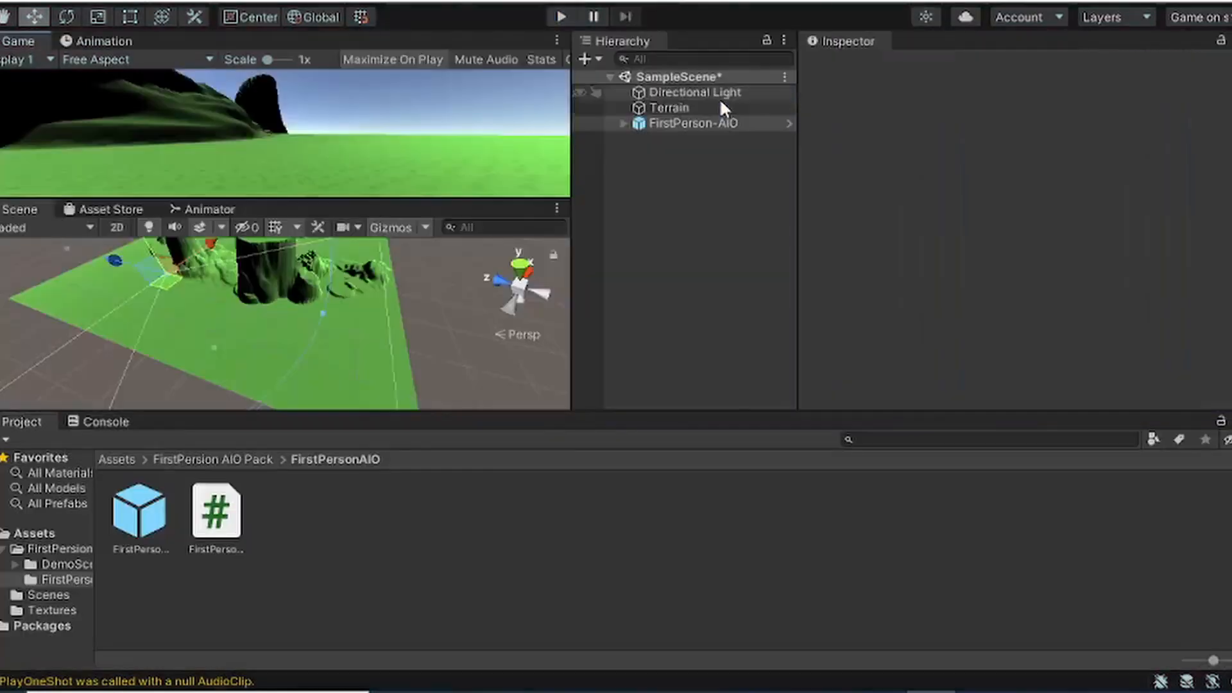
Step: Select the Terrain and change its paint tool from Set Height to Smooth Height
left_click(703, 107)
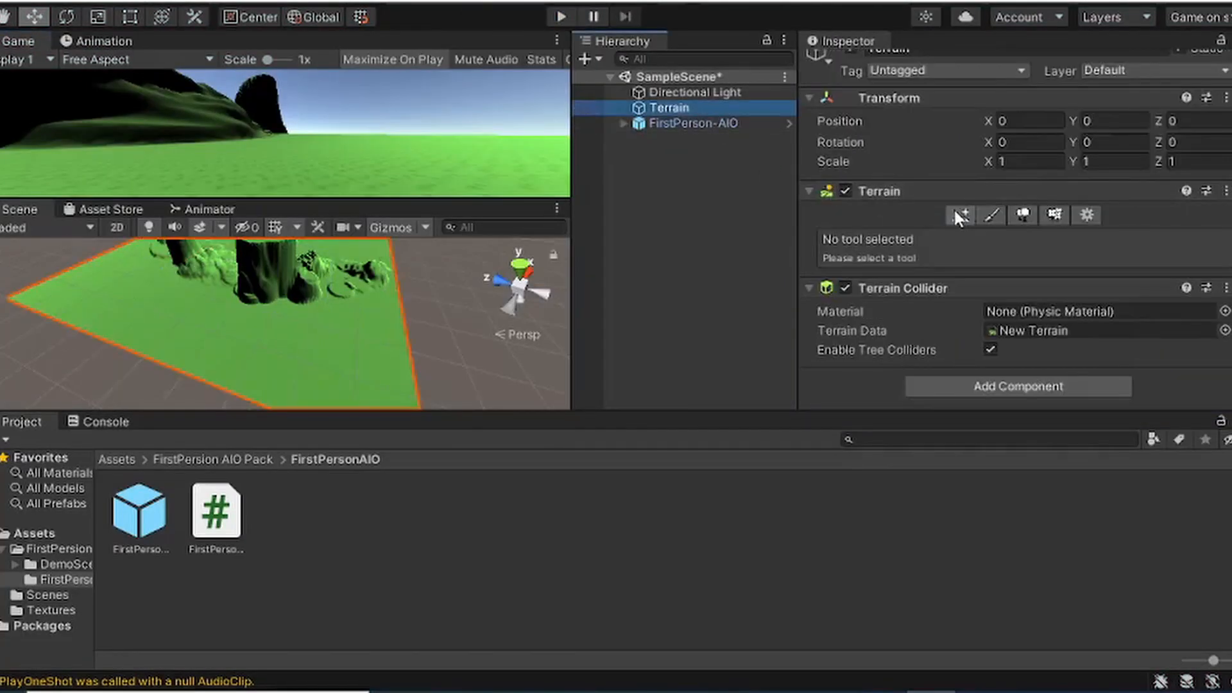
left_click(990, 214)
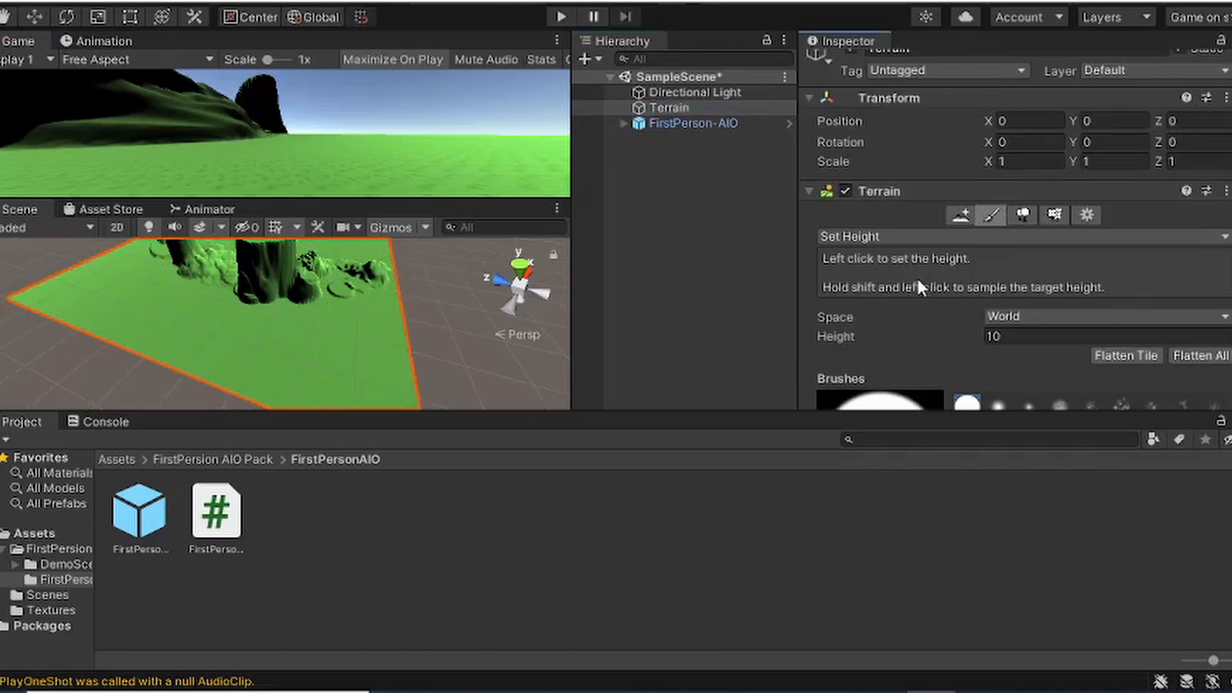
left_click(871, 238)
left_click(897, 345)
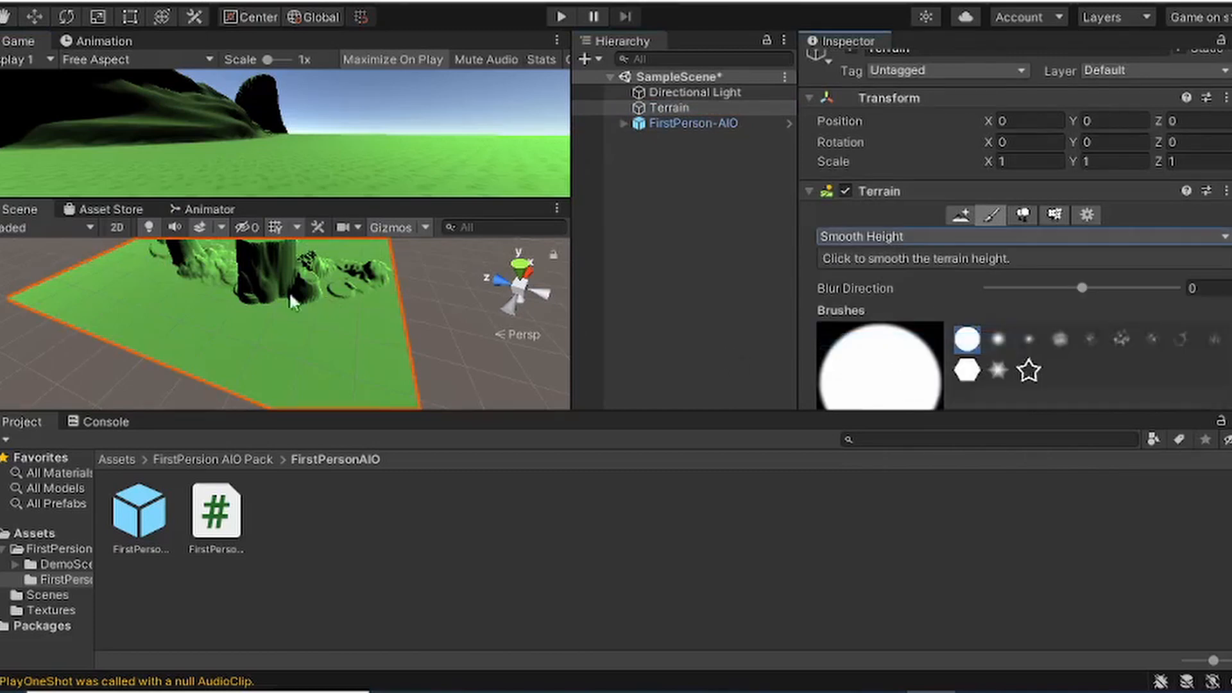
scroll(324, 321, "down", 3)
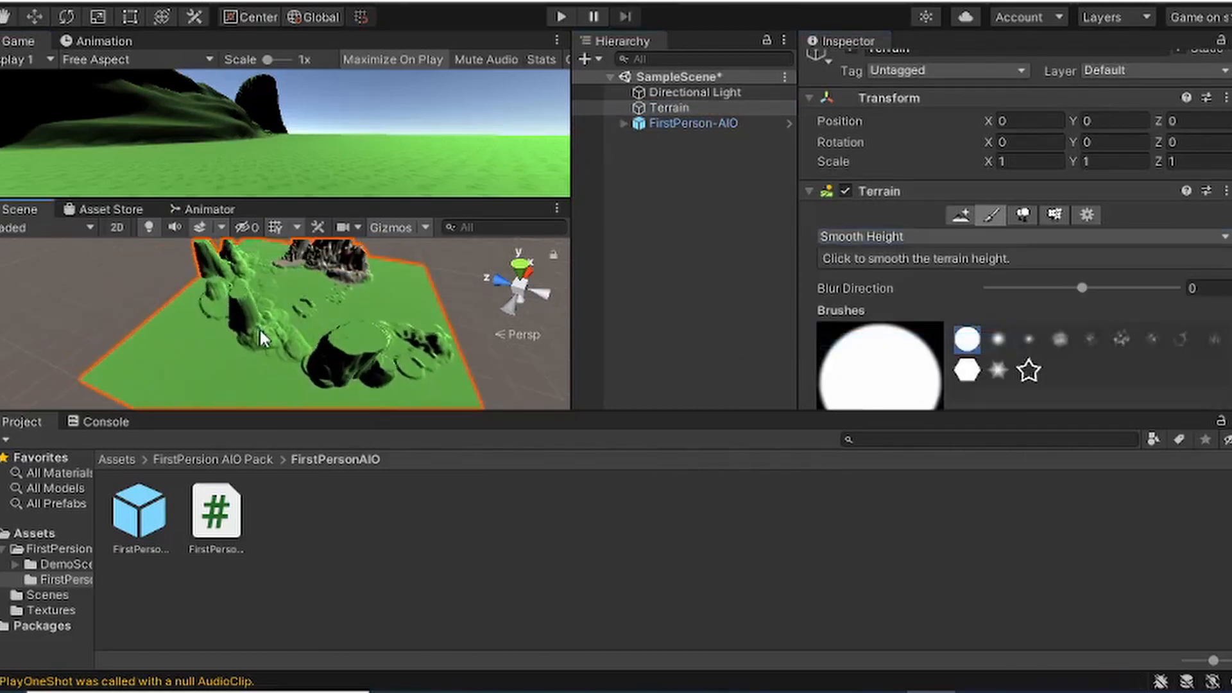
scroll(299, 340, "up", 5)
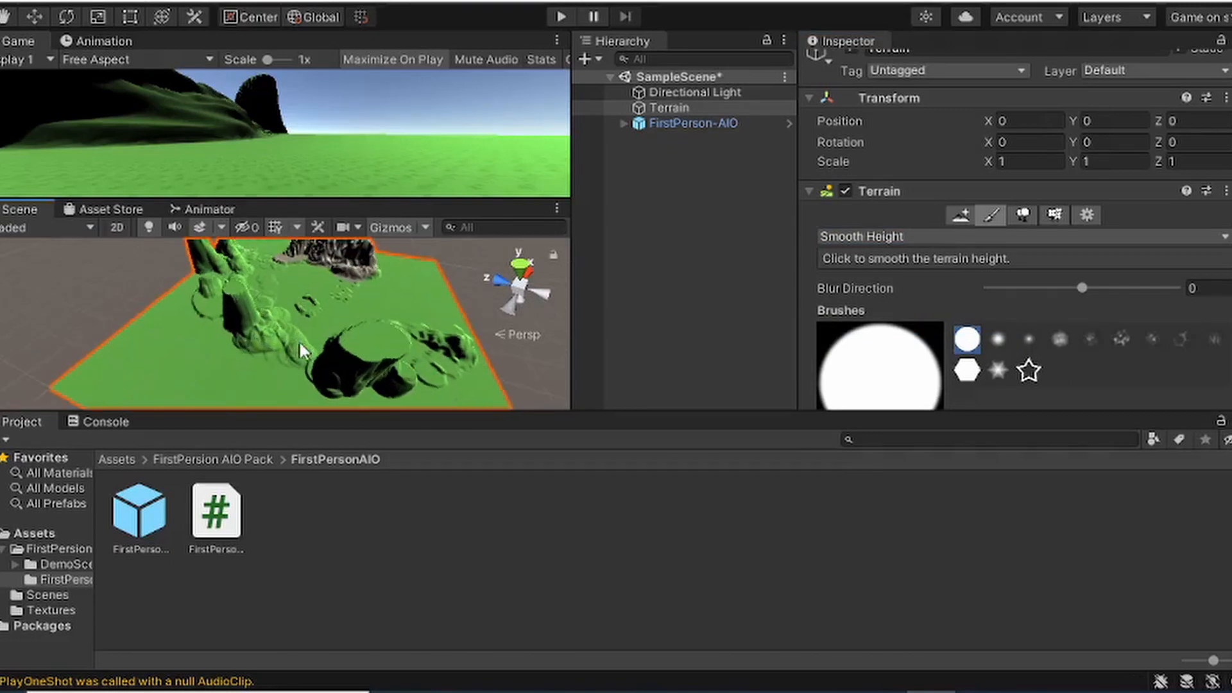
scroll(299, 340, "up", 4)
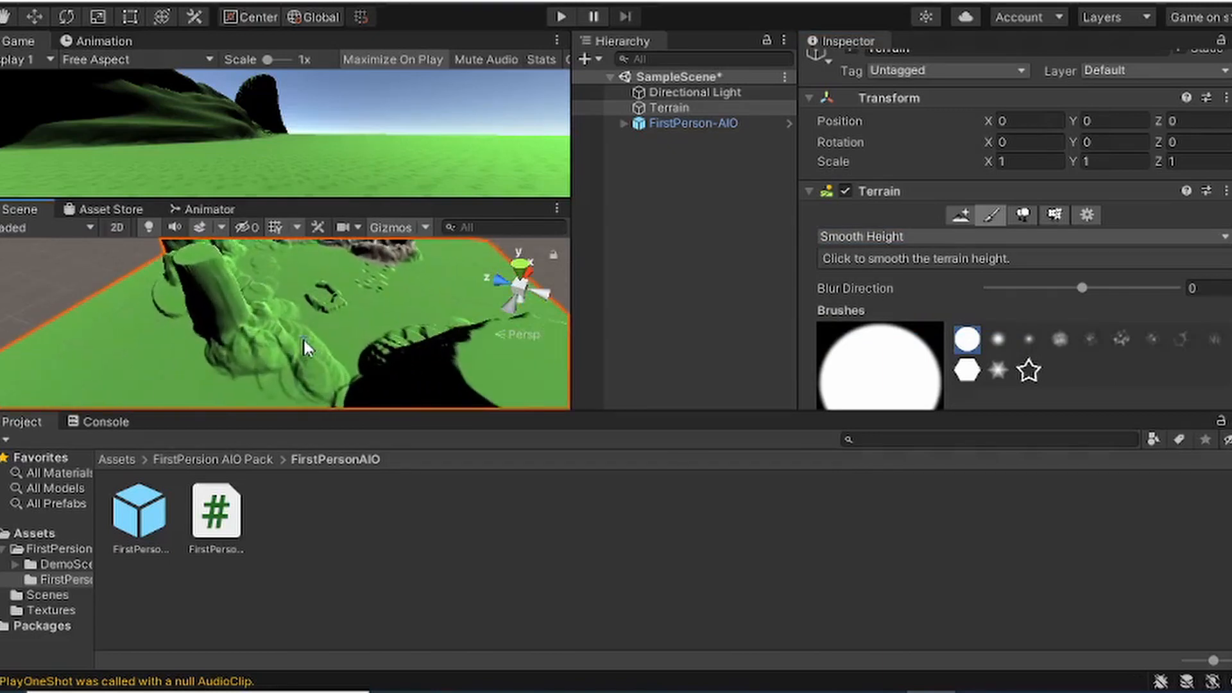
scroll(306, 336, "up", 3)
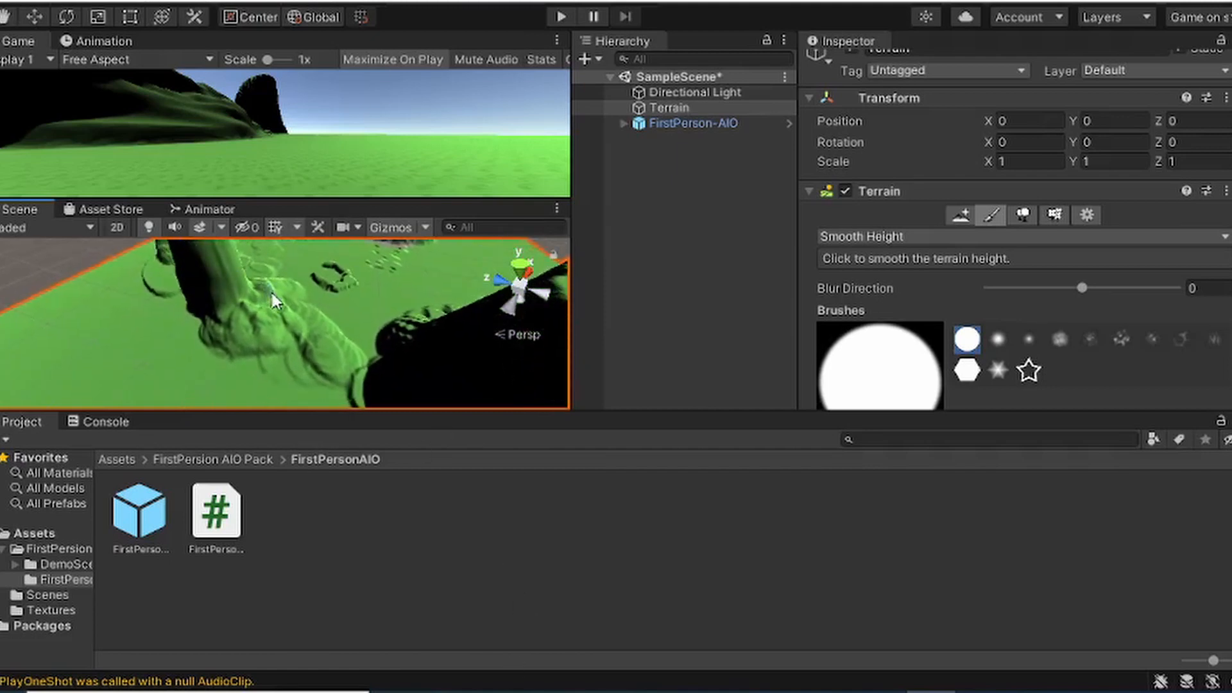
mouse_move(33, 206)
left_mouse_down()
mouse_move(105, 43)
mouse_move(83, 39)
mouse_move(25, 221)
mouse_move(76, 206)
mouse_move(22, 201)
left_mouse_up()
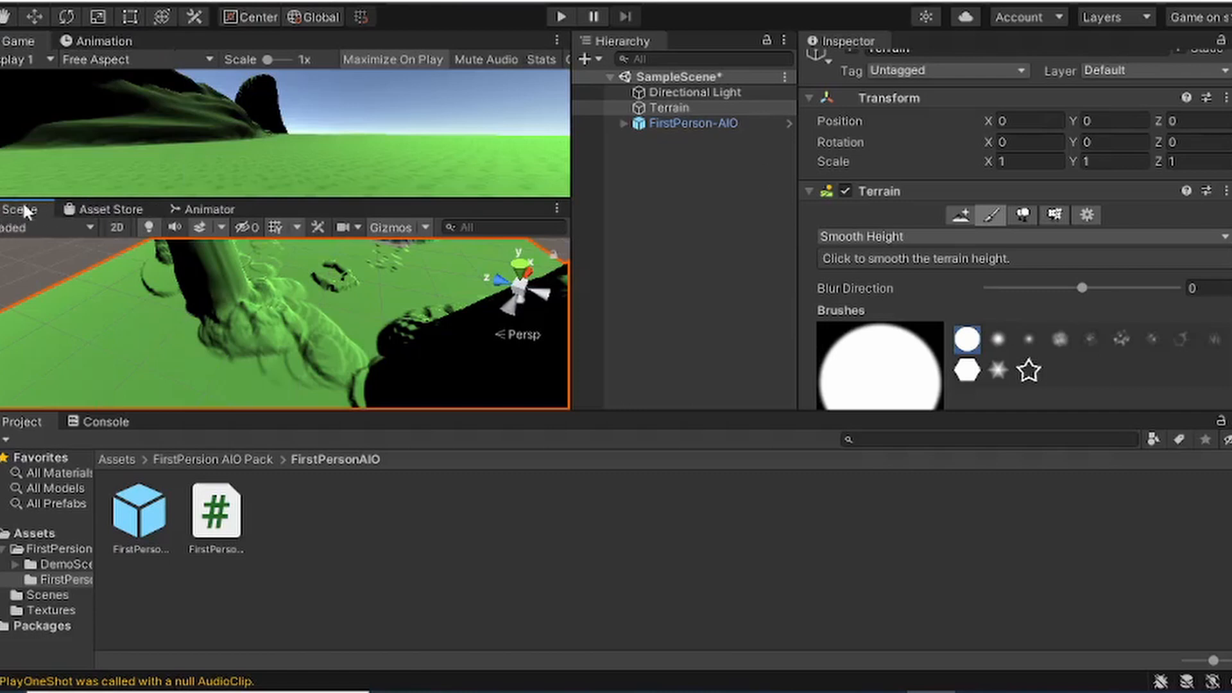
Step: Switch the editor to the Default window layout and enlarge the Scene view by shrinking the surrounding panels
left_click(1200, 16)
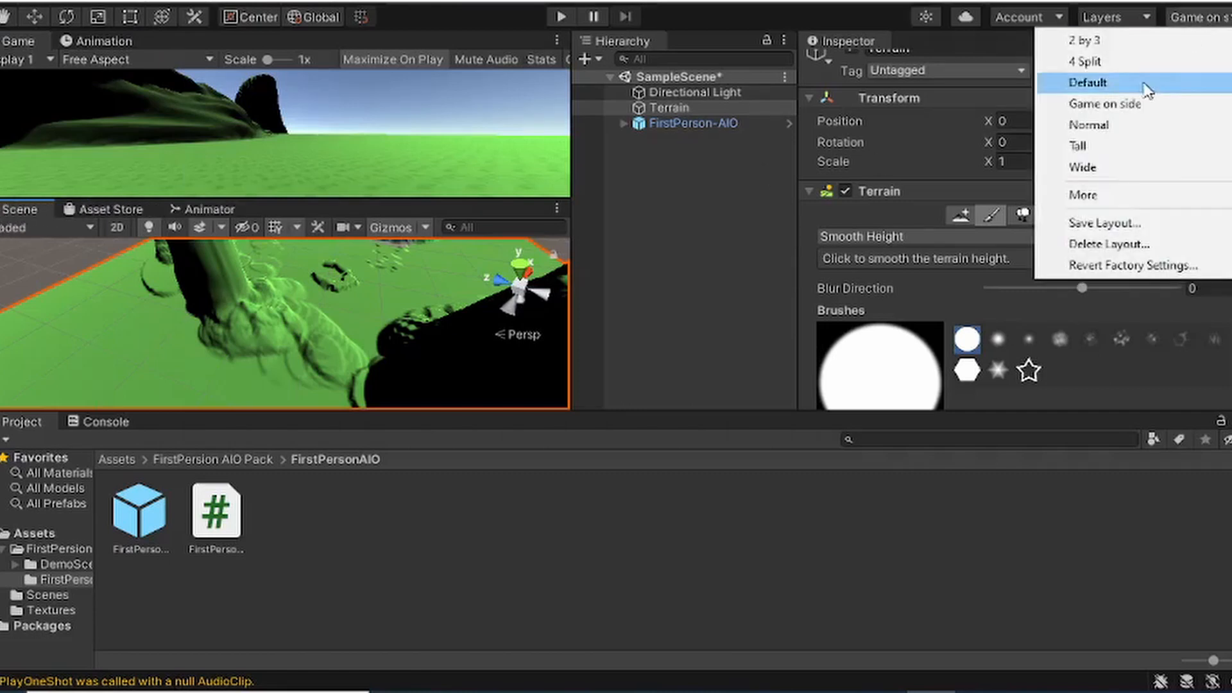
left_click(1096, 83)
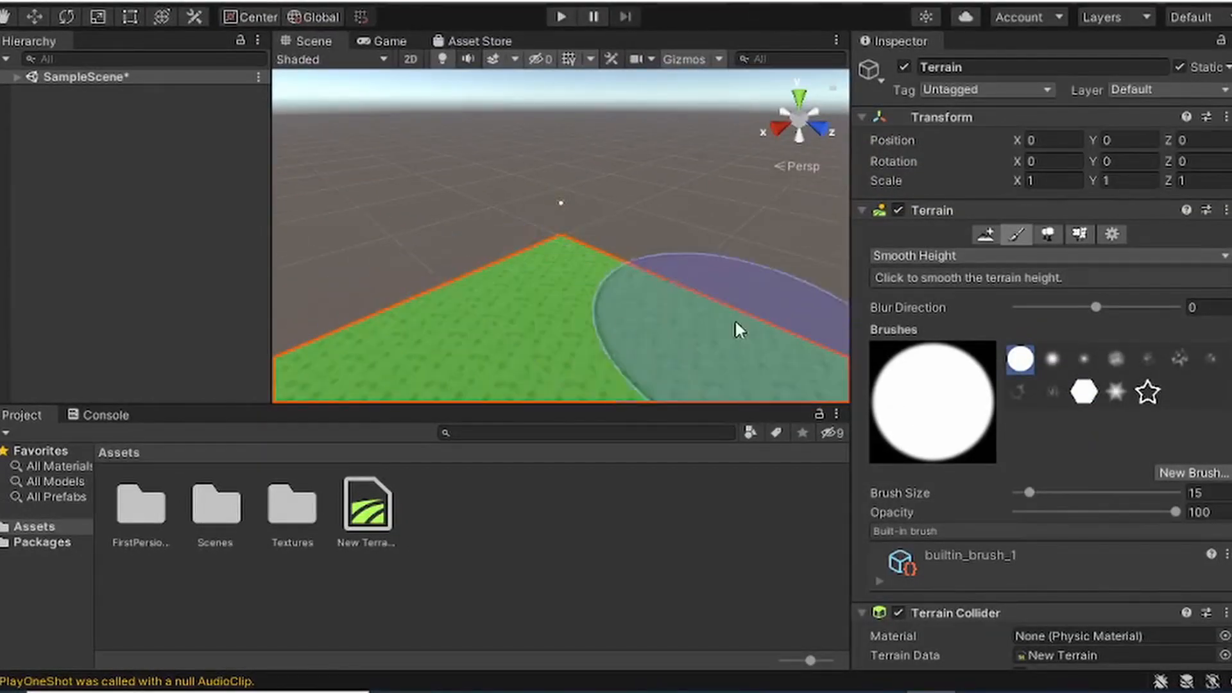
left_click_drag(850, 316, 1115, 331)
left_click_drag(313, 289, 180, 288)
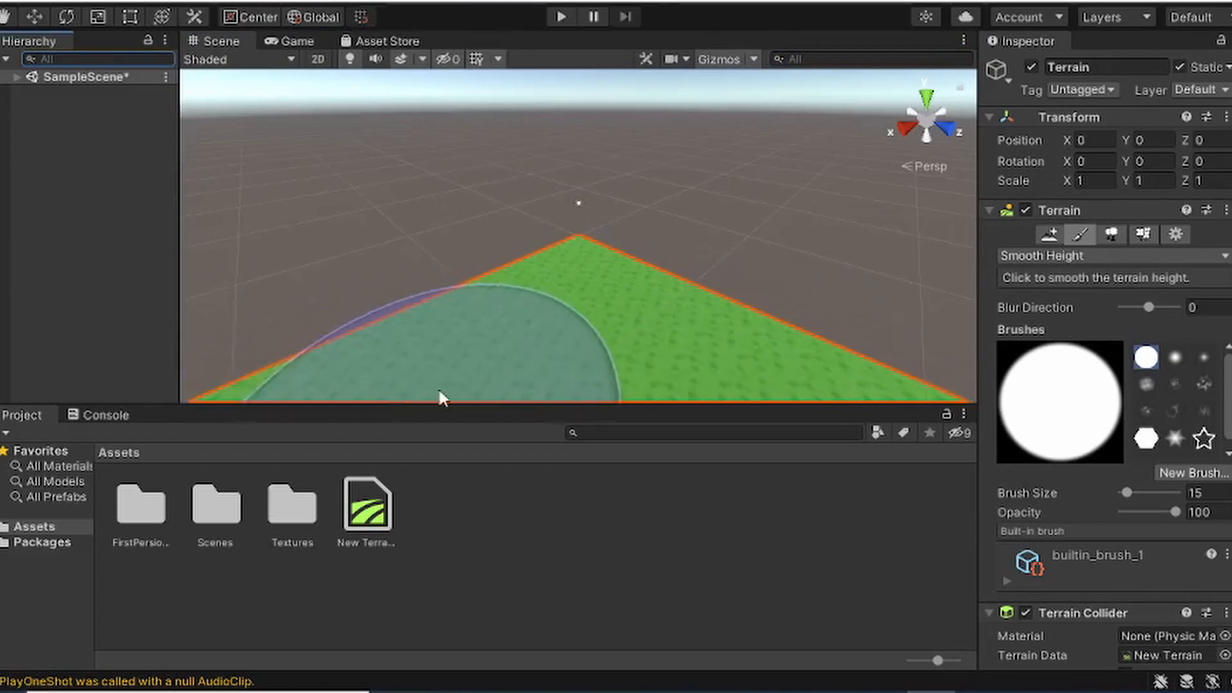
left_click_drag(467, 405, 468, 550)
Step: Smooth the low mounds, small hills and base of the large flat-topped mountain with the size 15 round brush
scroll(531, 297, "up", 4)
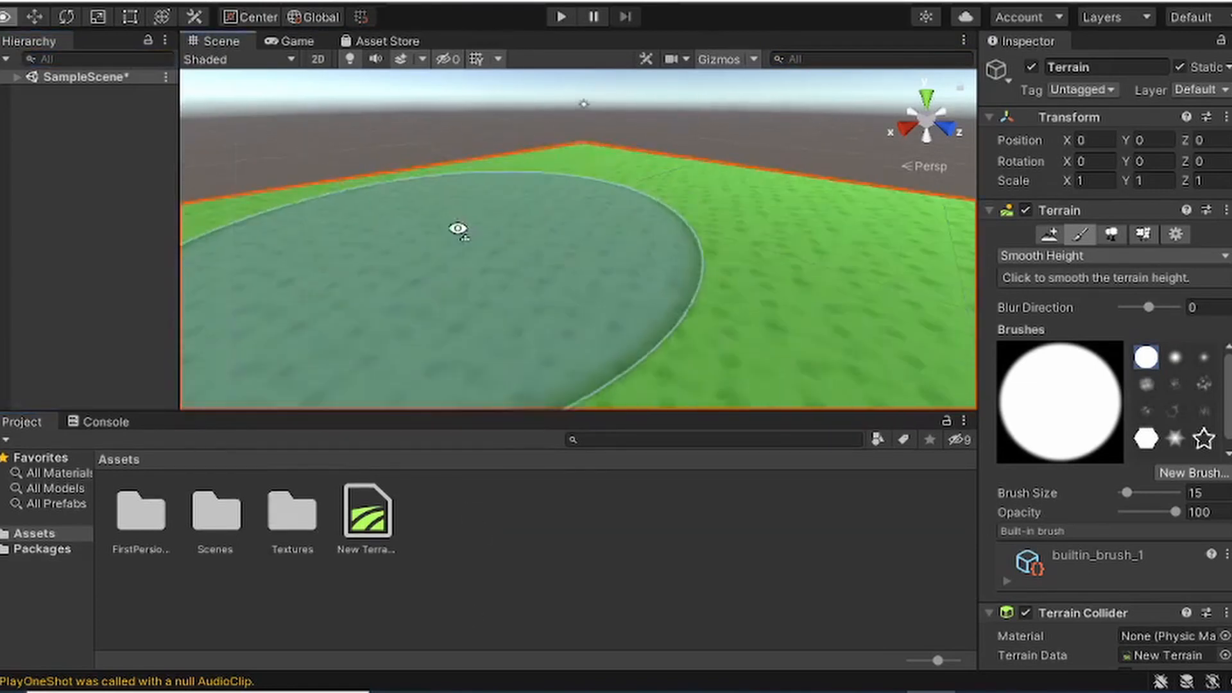
right_click_drag(459, 231, 137, 160)
scroll(524, 290, "down", 5)
middle_click_drag(524, 290, 132, 574)
scroll(764, 289, "up", 3)
scroll(765, 289, "down", 2)
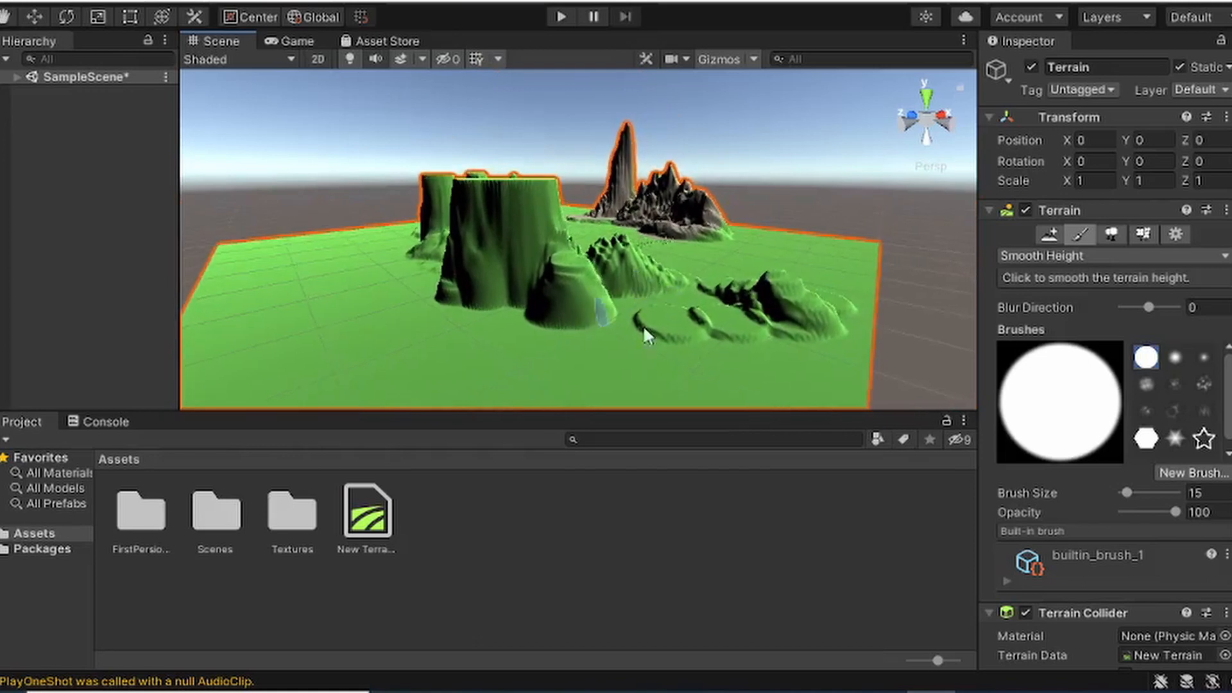
left_click_drag(701, 324, 682, 327)
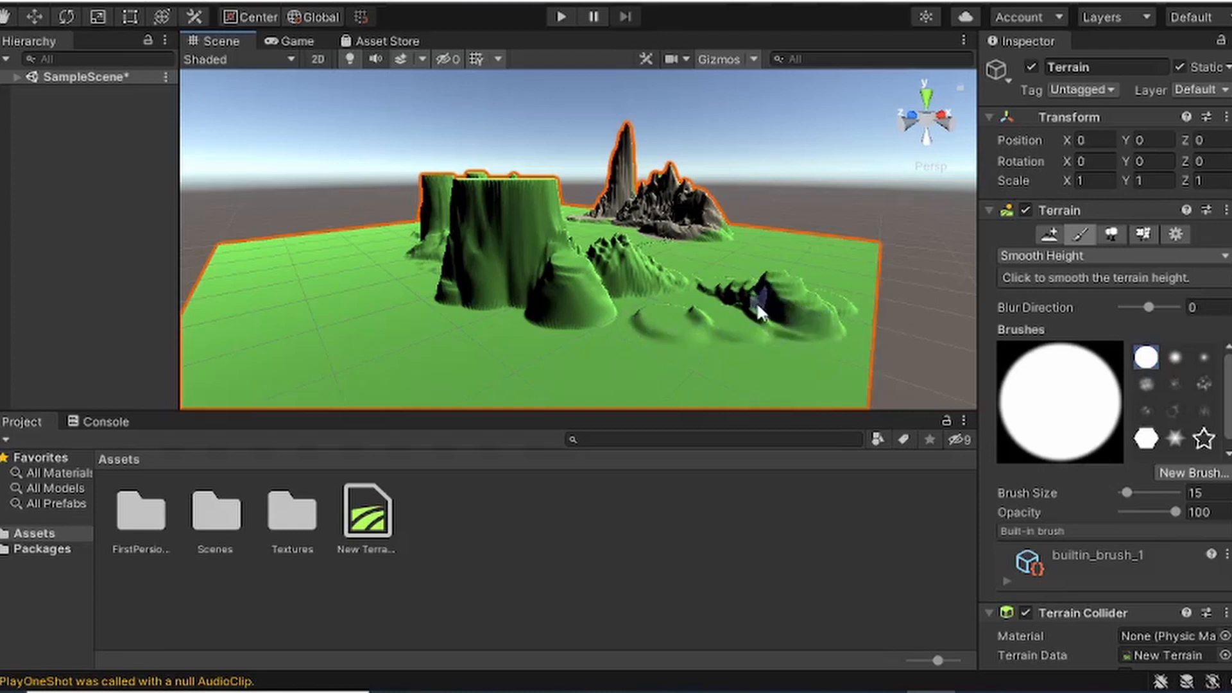
mouse_move(634, 269)
left_mouse_down()
mouse_move(570, 296)
mouse_move(456, 275)
mouse_move(437, 304)
left_mouse_up()
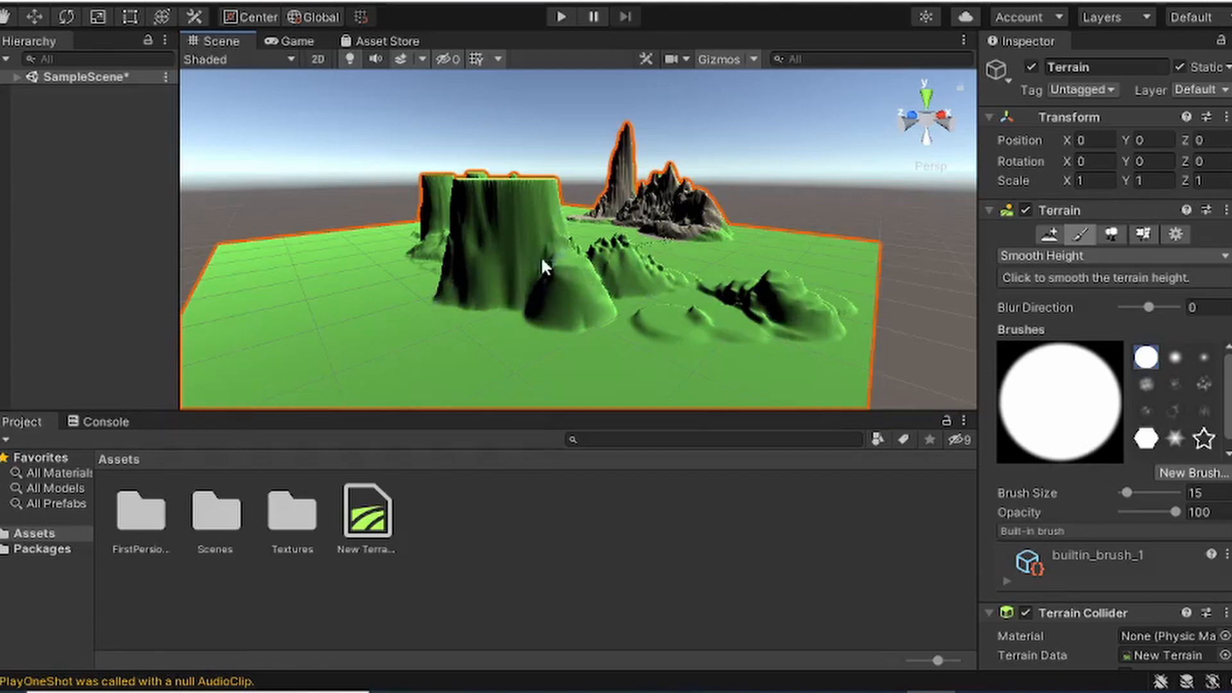
Step: Smooth the rough green ridge leading up to the peak beside the tall flat-topped mountain
right_click_drag(546, 265, 645, 270)
middle_click_drag(645, 269, 597, 582)
right_click_drag(377, 347, 386, 376)
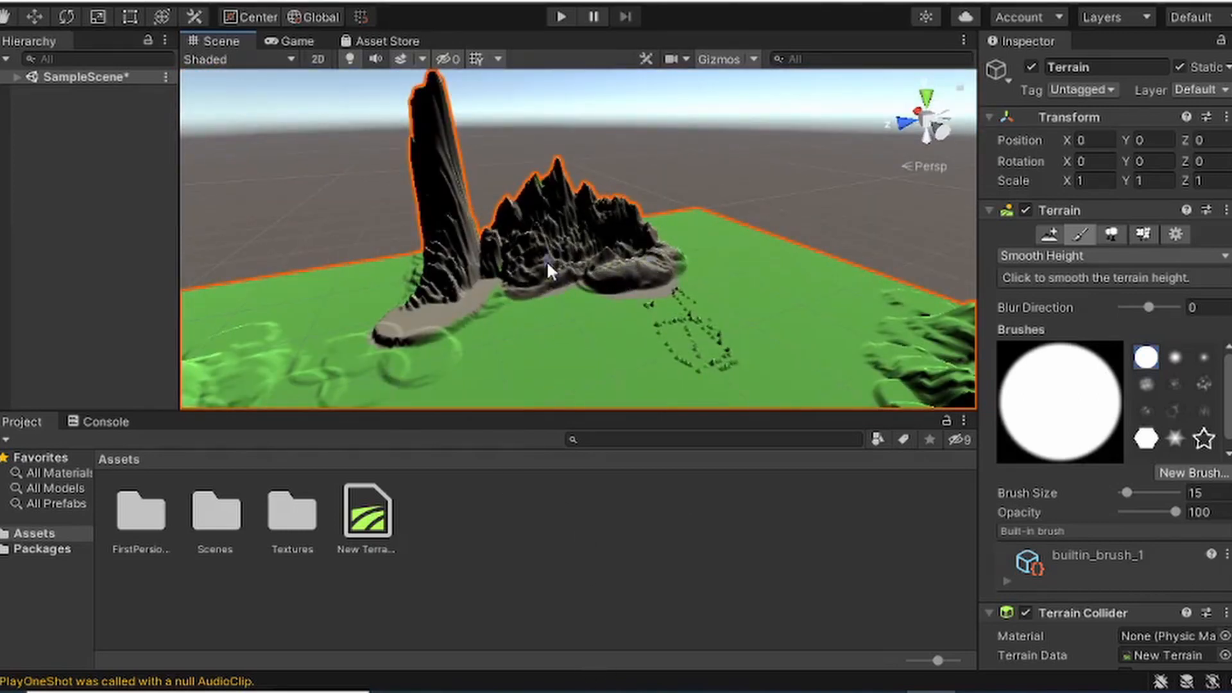
middle_click_drag(446, 299, 743, 412)
right_click_drag(591, 322, 261, 354)
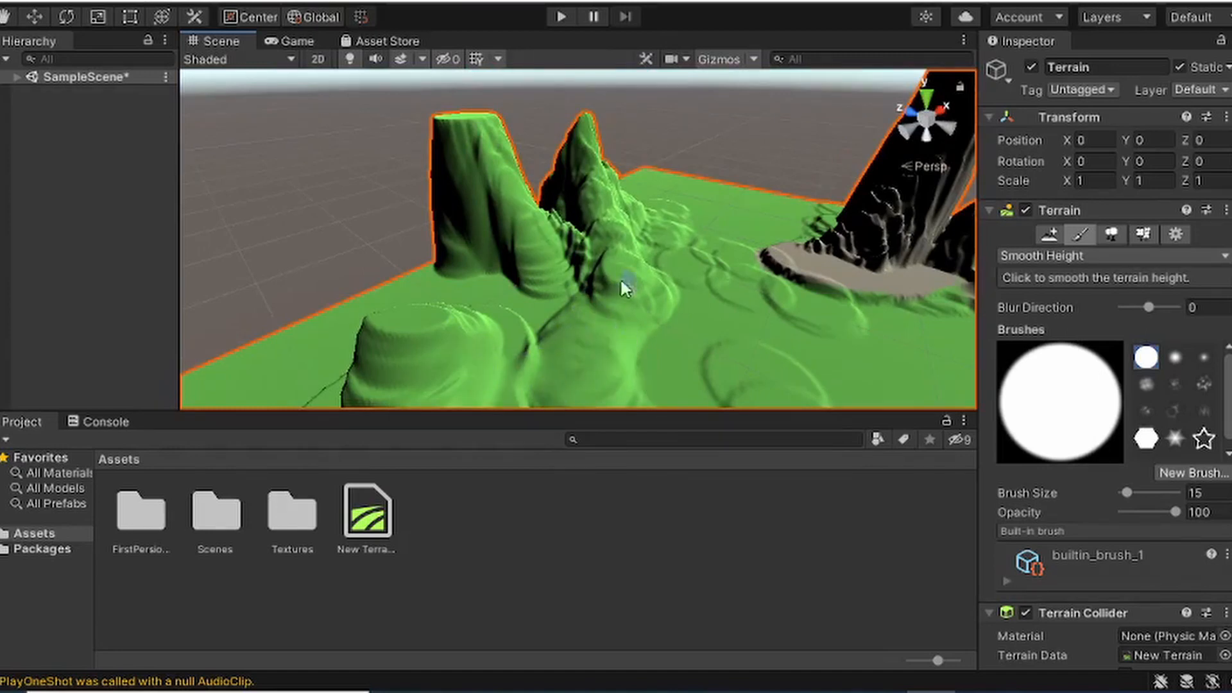
Step: Switch to Stamp Terrain, set the Stamp Height to 85 and stamp three tall round columns on the open grass
left_click(1084, 257)
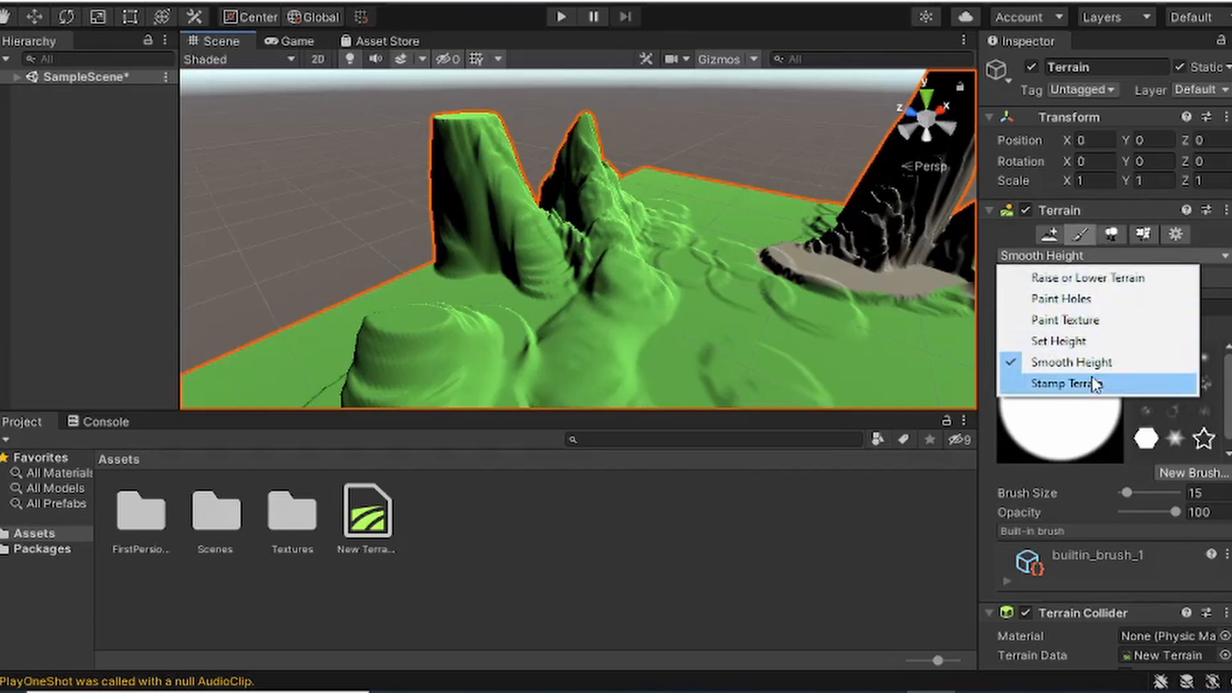
left_click(1059, 385)
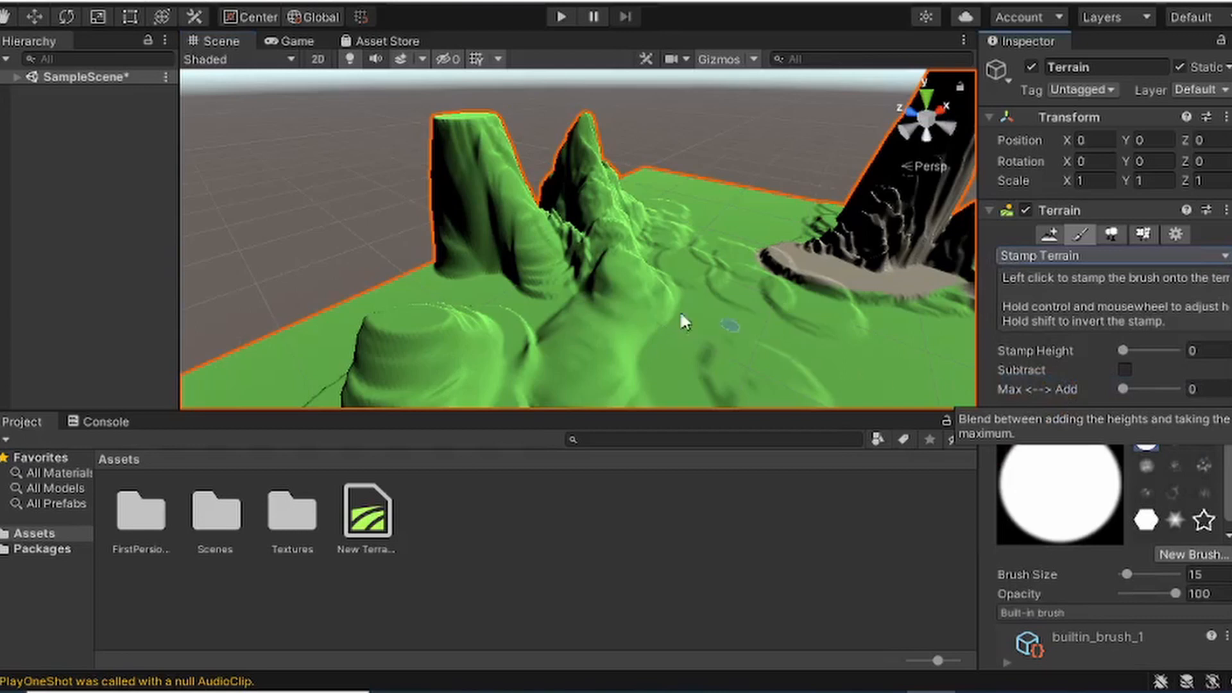
mouse_move(679, 315)
left_mouse_down("alt")
mouse_move(578, 276)
mouse_move(695, 311)
left_mouse_up("alt")
middle_click_drag(598, 311, 548, 428)
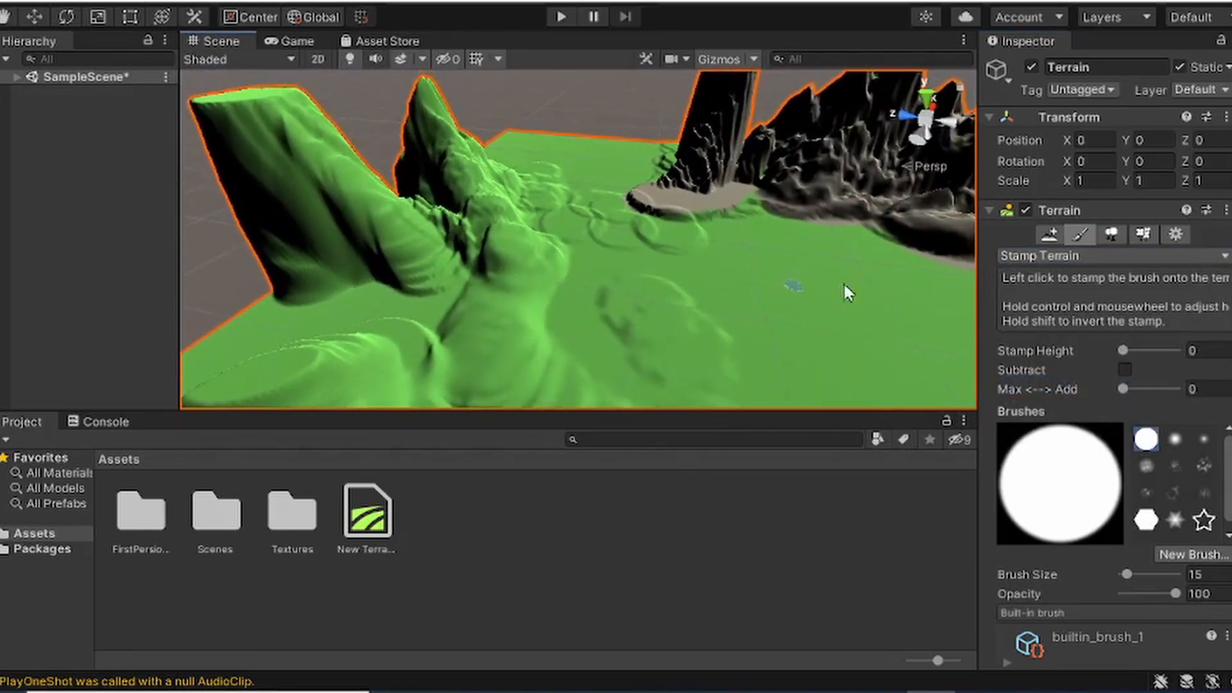
mouse_move(1131, 353)
left_mouse_down()
mouse_move(1172, 352)
mouse_move(1142, 352)
left_mouse_up()
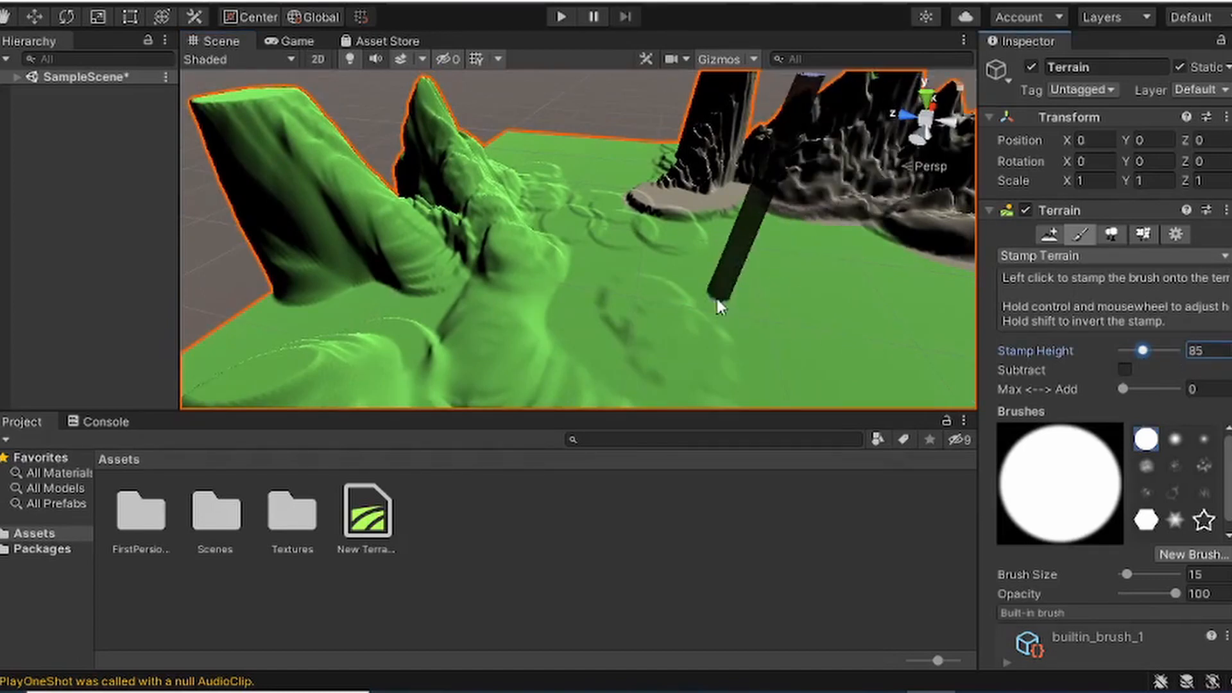
scroll(716, 295, "down", 3)
left_click(711, 281)
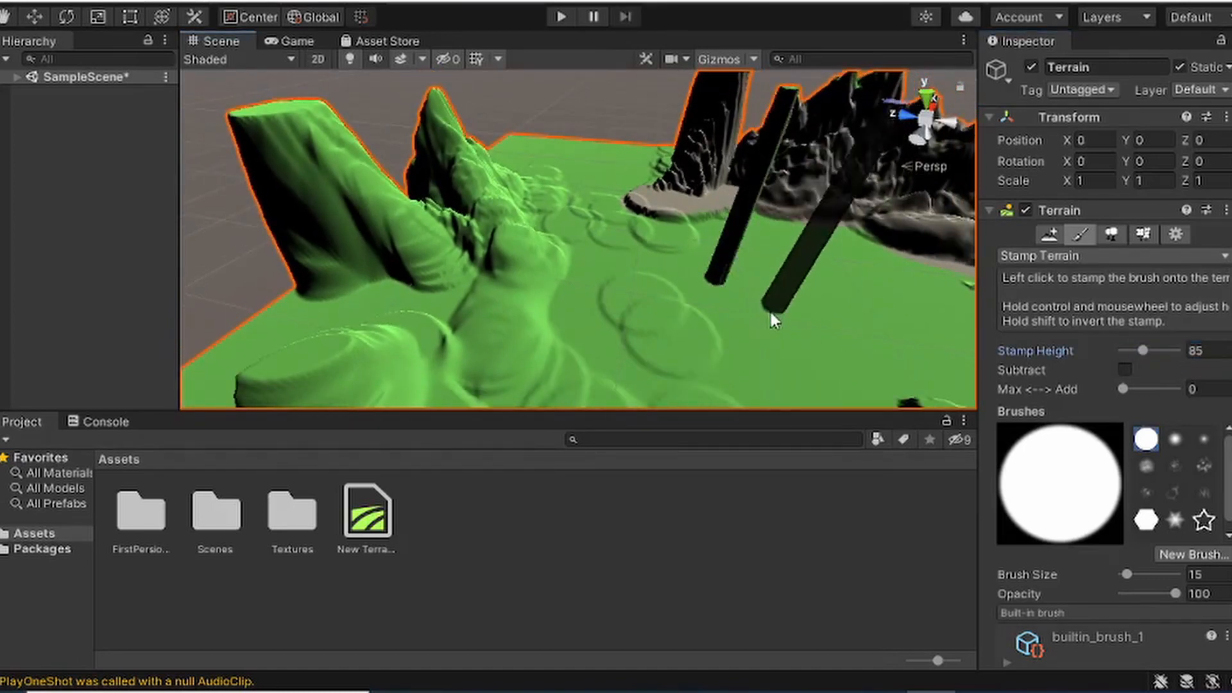
left_click(745, 307)
left_click(854, 325)
Step: Choose the star outline brush, set the Stamp Height to 17 and stamp several star shapes around the curved wall
right_click_drag(656, 260, 866, 440)
scroll(616, 183, "down", 2)
scroll(654, 230, "down", 3)
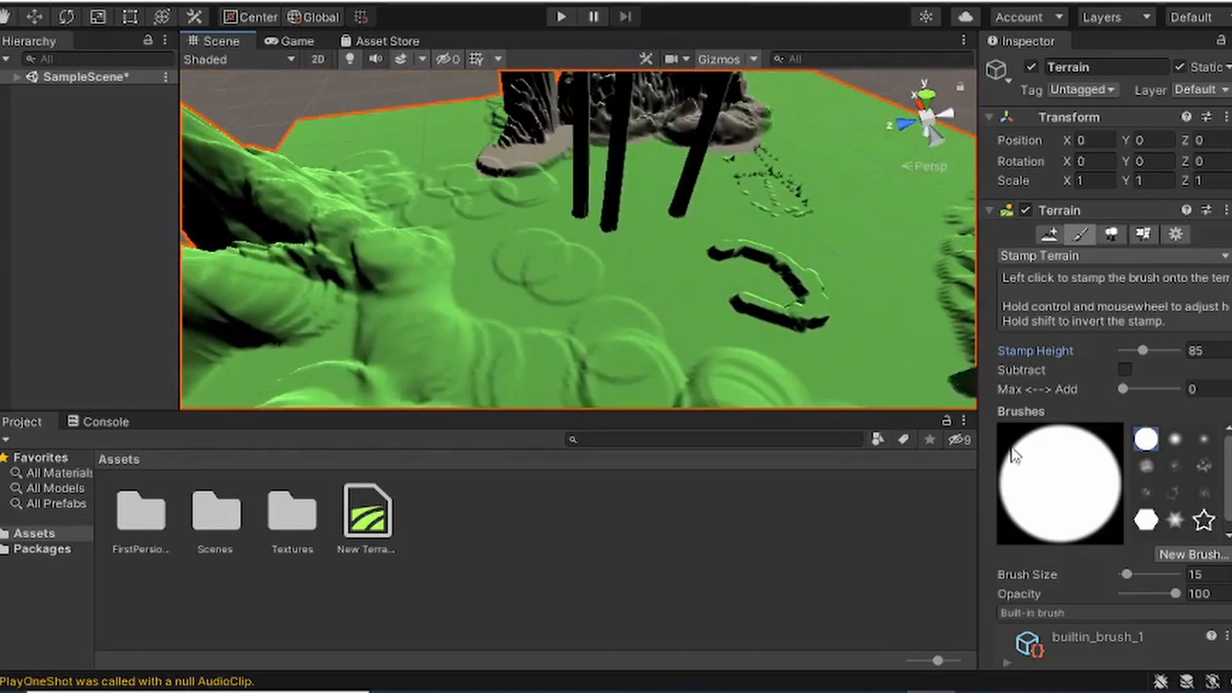
left_click(1203, 519)
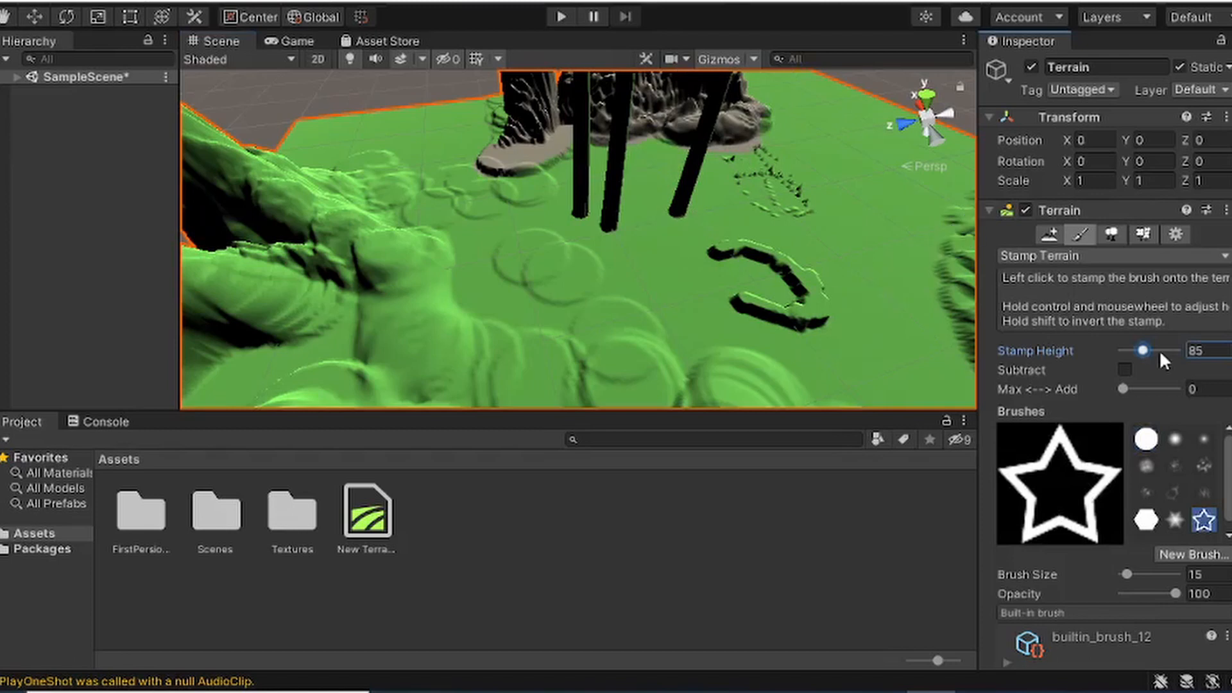
left_click_drag(1143, 350, 1132, 352)
left_click(639, 273)
left_click(702, 281)
left_click(772, 356)
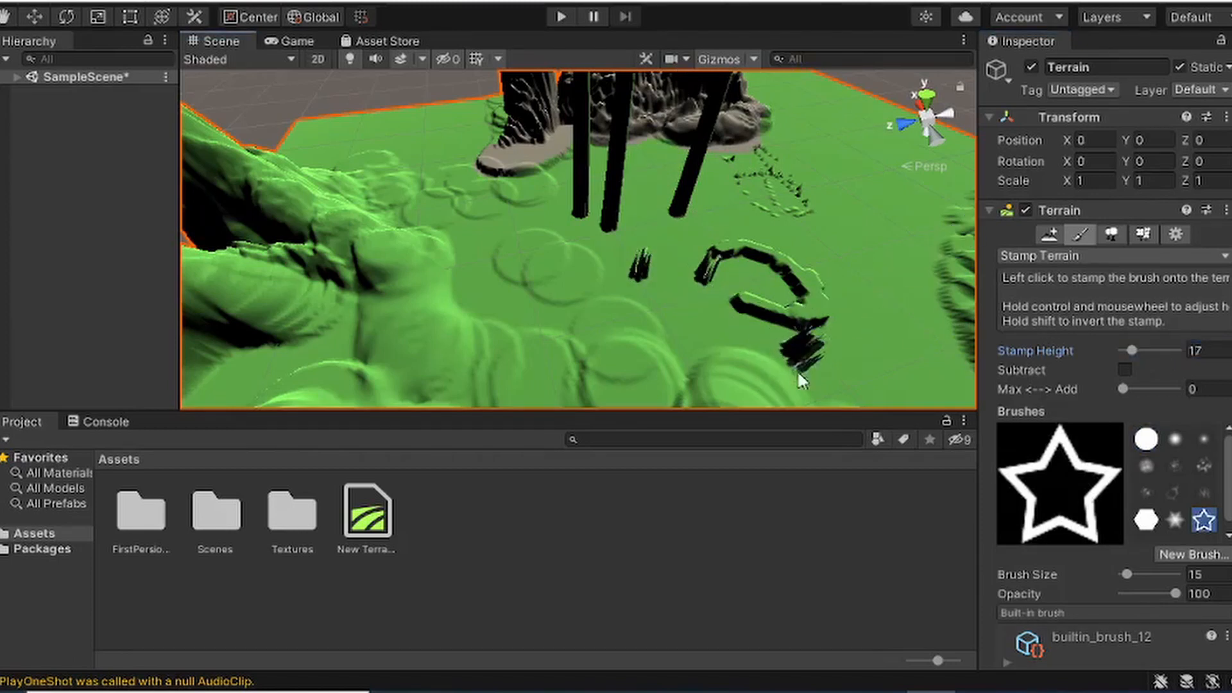
left_click(859, 356)
left_click(828, 232)
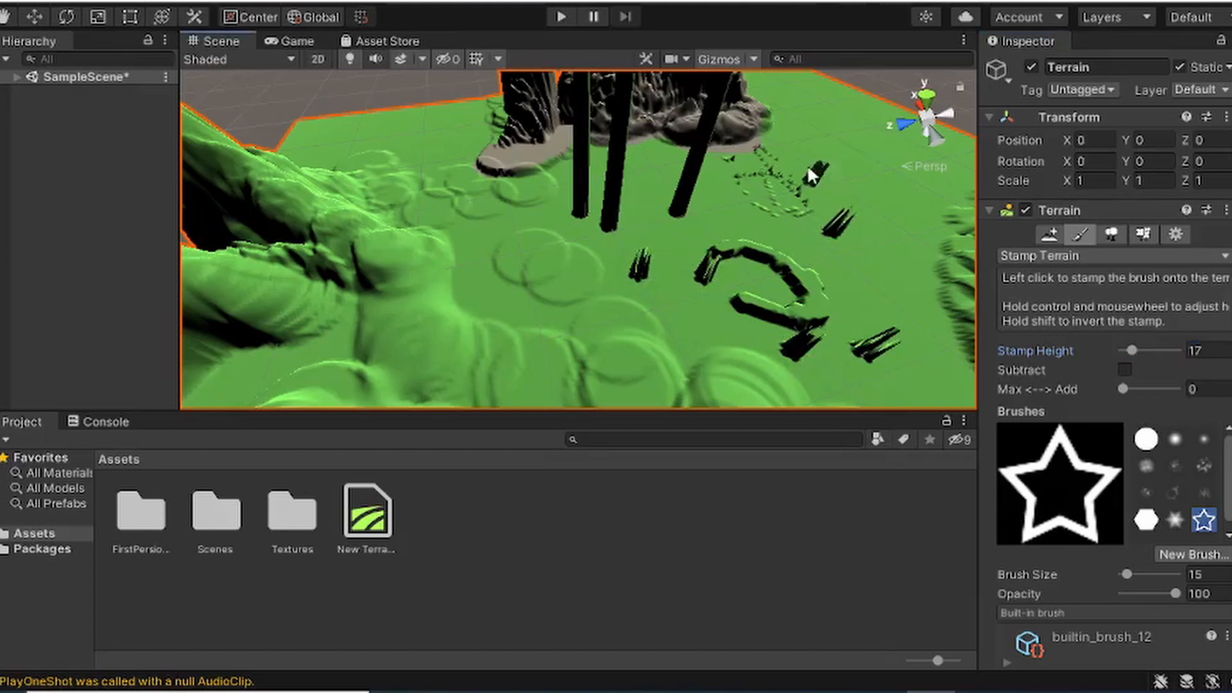
Step: Choose the hexagon brush and stamp short hexagonal pillars across the grass on both sides of the tall columns
left_click(1145, 520)
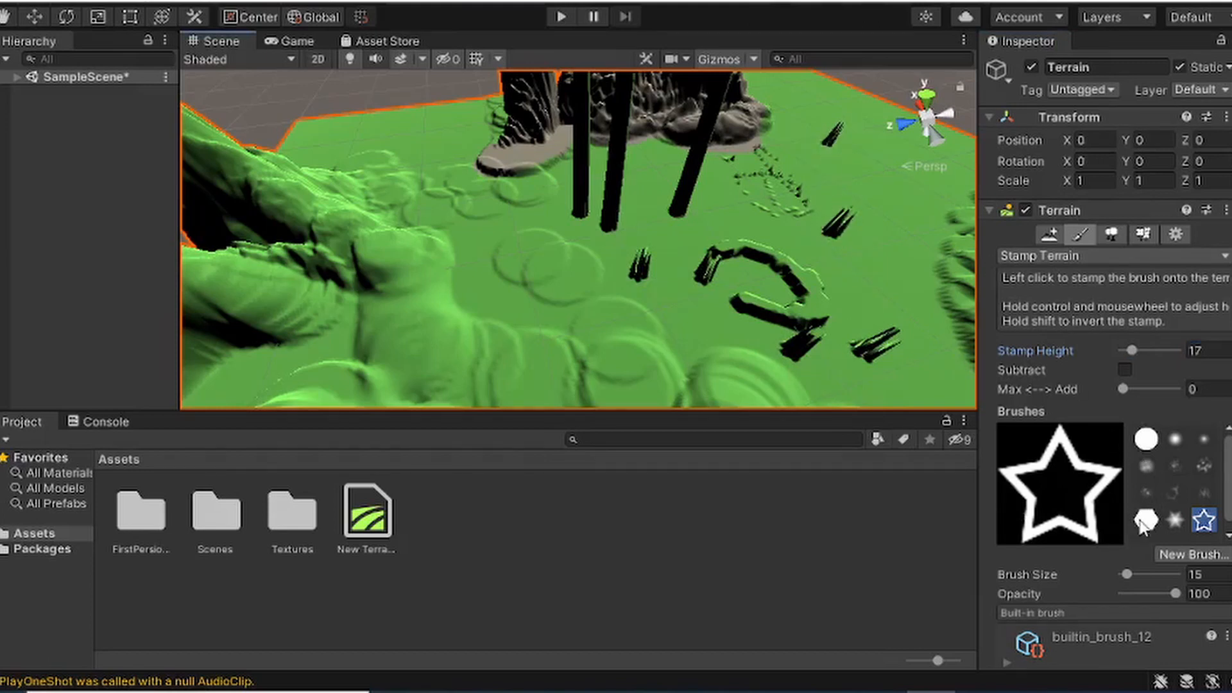
left_click(677, 320)
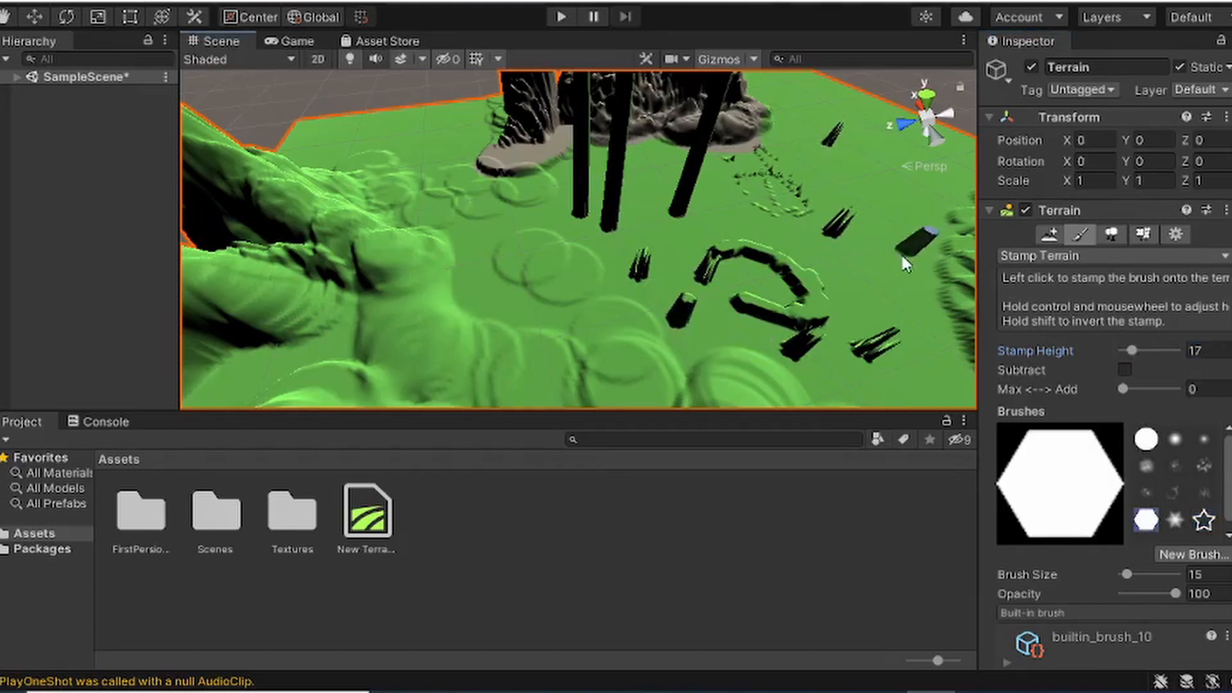
left_click(905, 256)
left_click(808, 83)
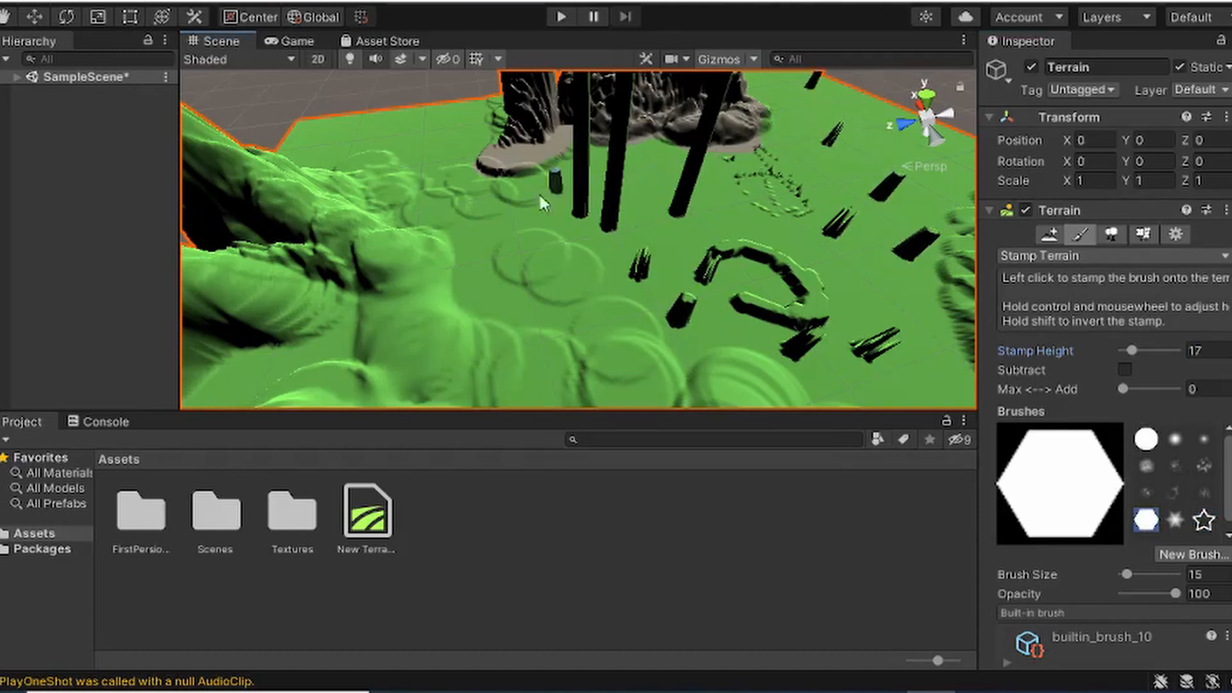
left_click(426, 168)
left_click(349, 152)
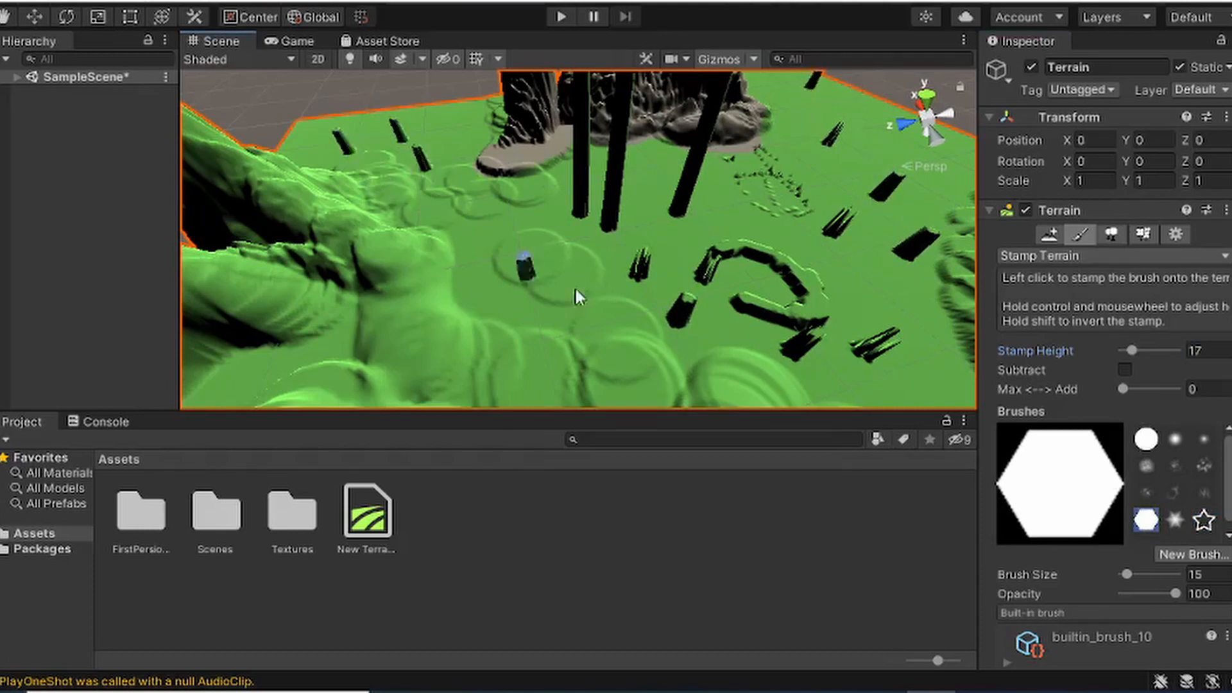
left_click(526, 303)
Step: Lower the brush Opacity to 0.2 and try stamping the hexagon on the grass near the large flat-topped mountain
right_click_drag(631, 281, 628, 230)
scroll(628, 234, "down", 6)
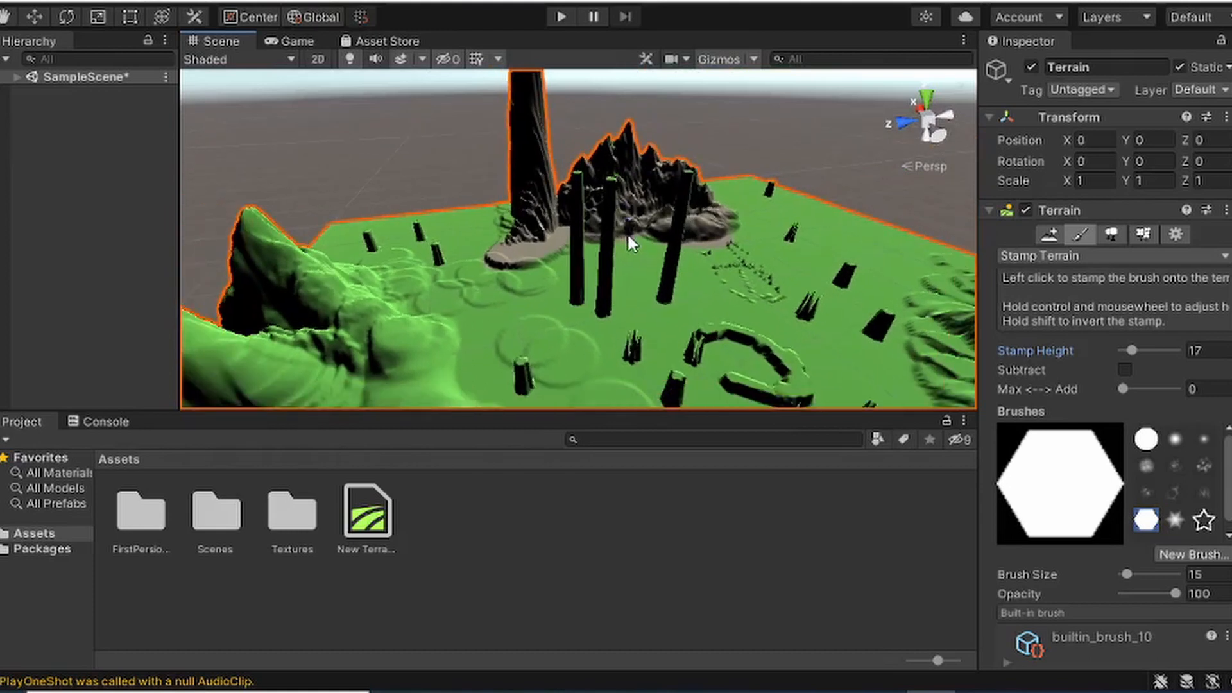
scroll(653, 274, "down", 1)
scroll(1098, 449, "down", 3)
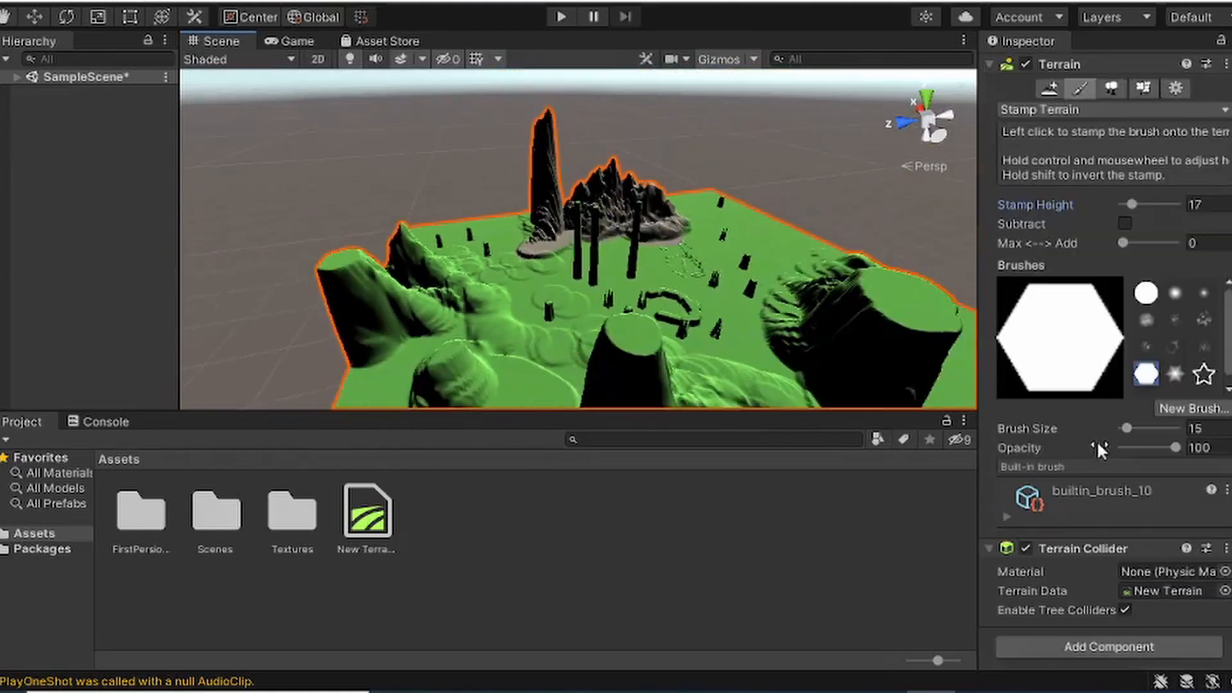
left_click_drag(1174, 442, 780, 424)
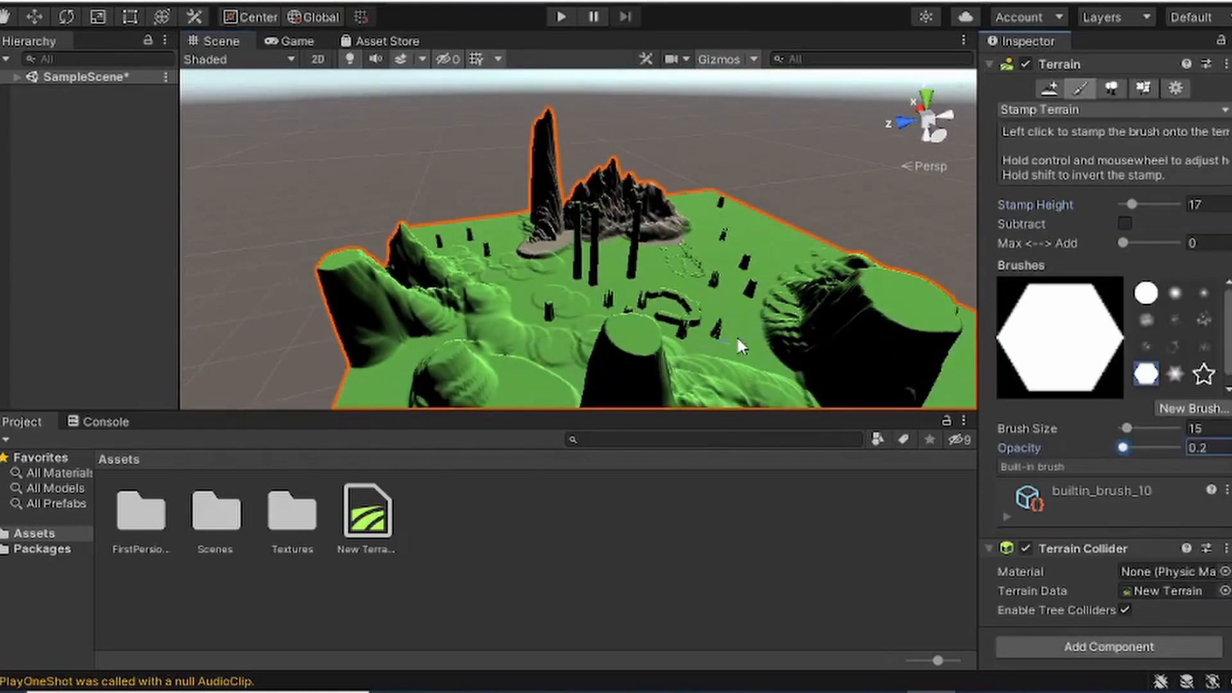
left_click_drag(737, 339, 753, 357)
Step: Set the brush Opacity to 27 and stamp the hexagon repeatedly on the grass beside the large flat-topped mountain
left_click_drag(1119, 448, 1134, 447)
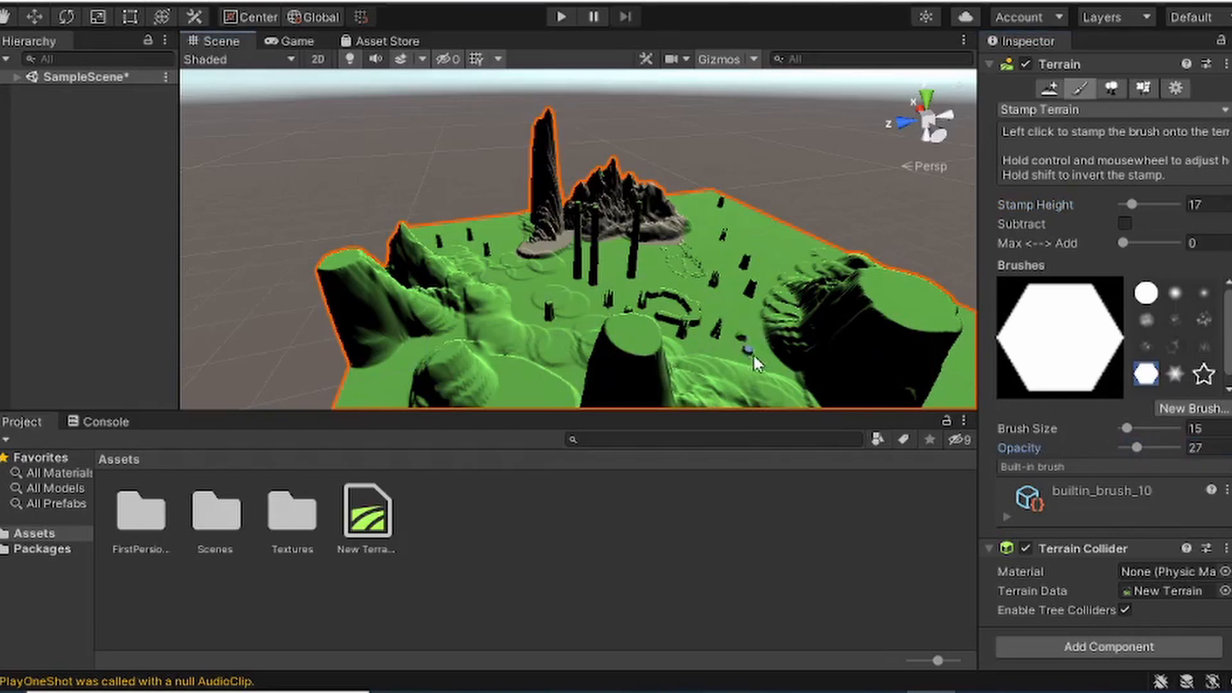
left_click(760, 353)
left_click(760, 353)
left_click(759, 353)
left_click(760, 353)
right_click_drag(680, 327, 859, 424)
middle_click_drag(538, 262, 757, 442)
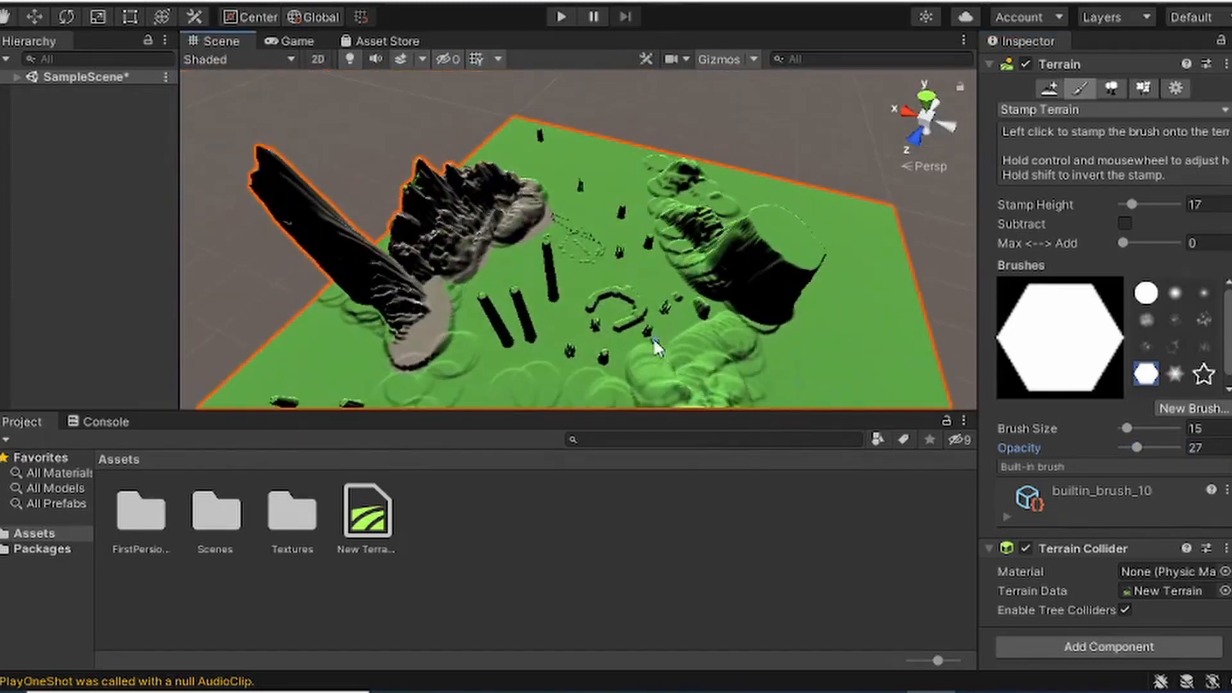
Step: Switch the terrain editing from Stamp Terrain to Paint Trees
scroll(653, 337, "up", 2)
right_click_drag(653, 337, 640, 240)
middle_click_drag(640, 240, 656, 128)
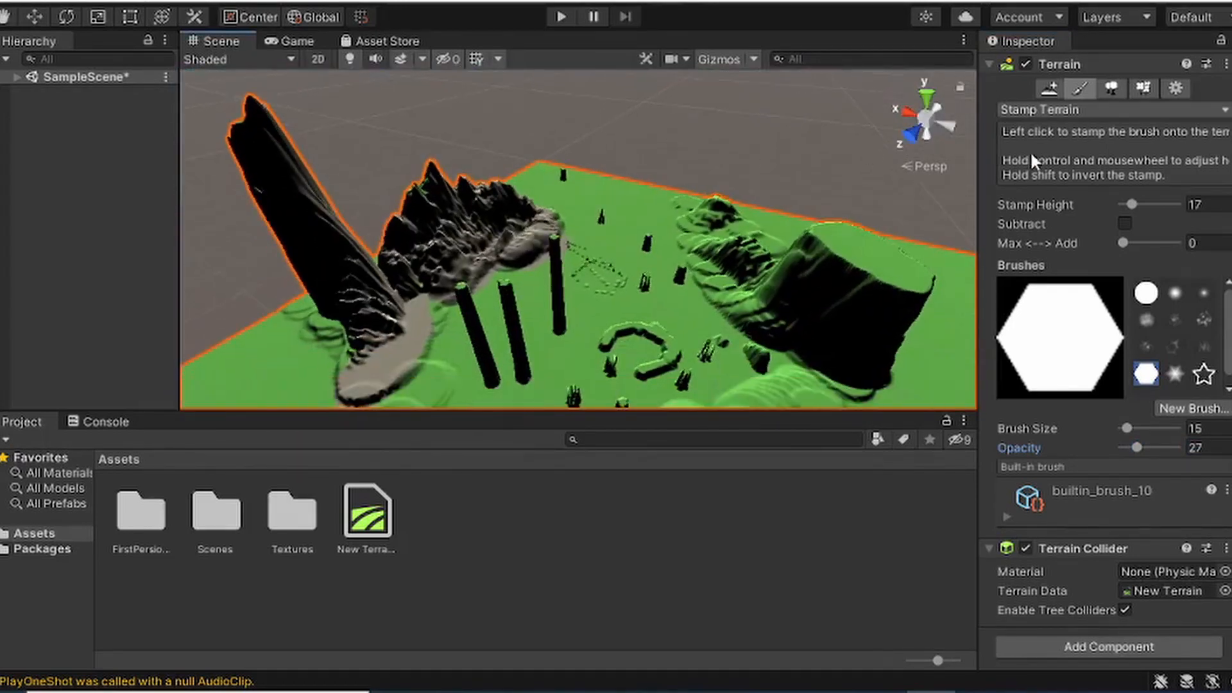
left_click(1107, 110)
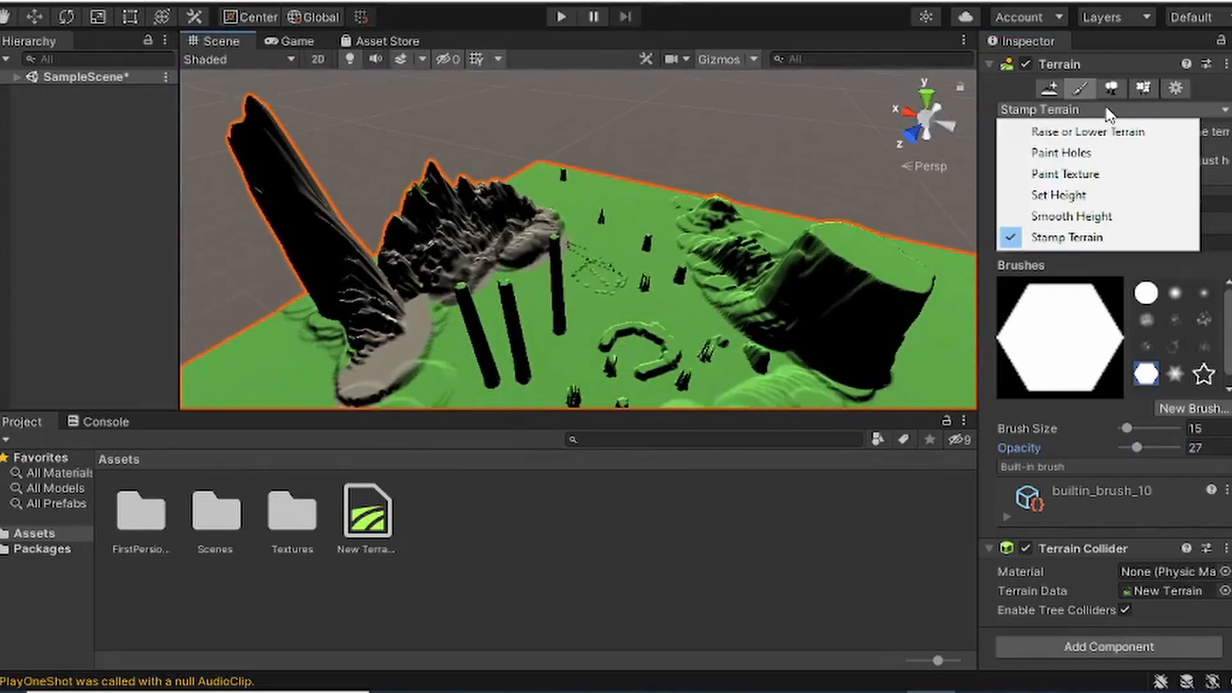
left_click(1067, 127)
left_click(1112, 159)
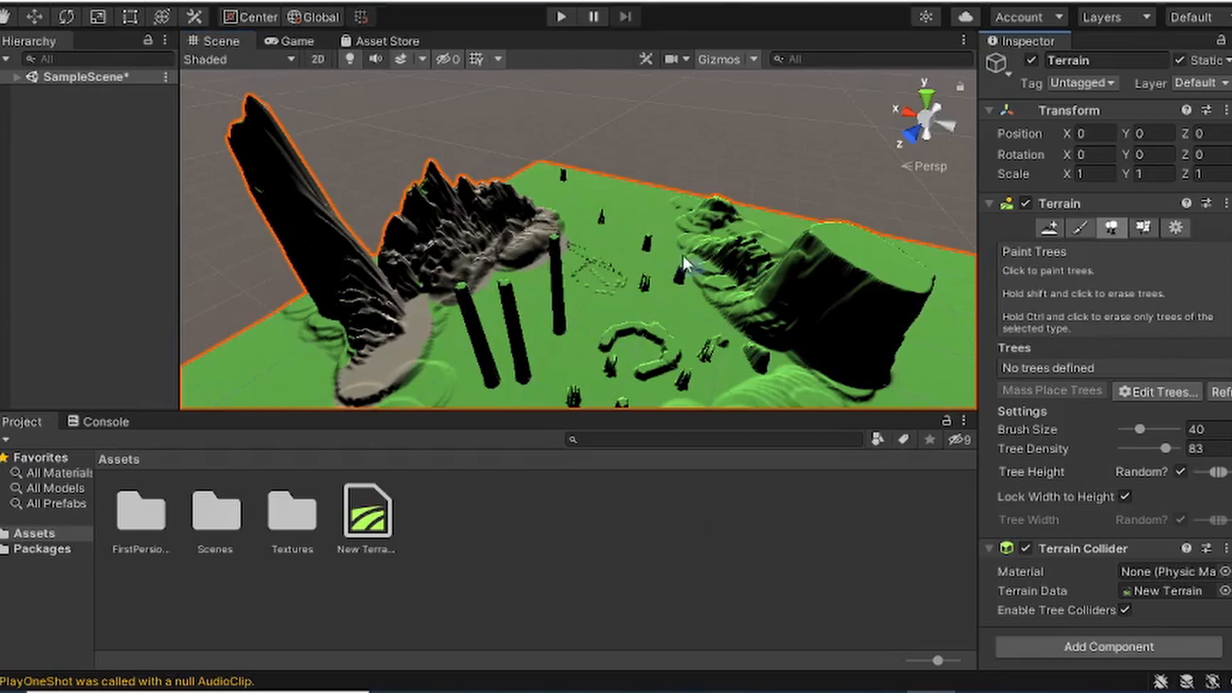
Step: Import the Lowpoly Style Free Rocks and Plants package into the project
middle_click_drag(703, 348, 873, 149)
middle_click_drag(577, 166, 576, 230)
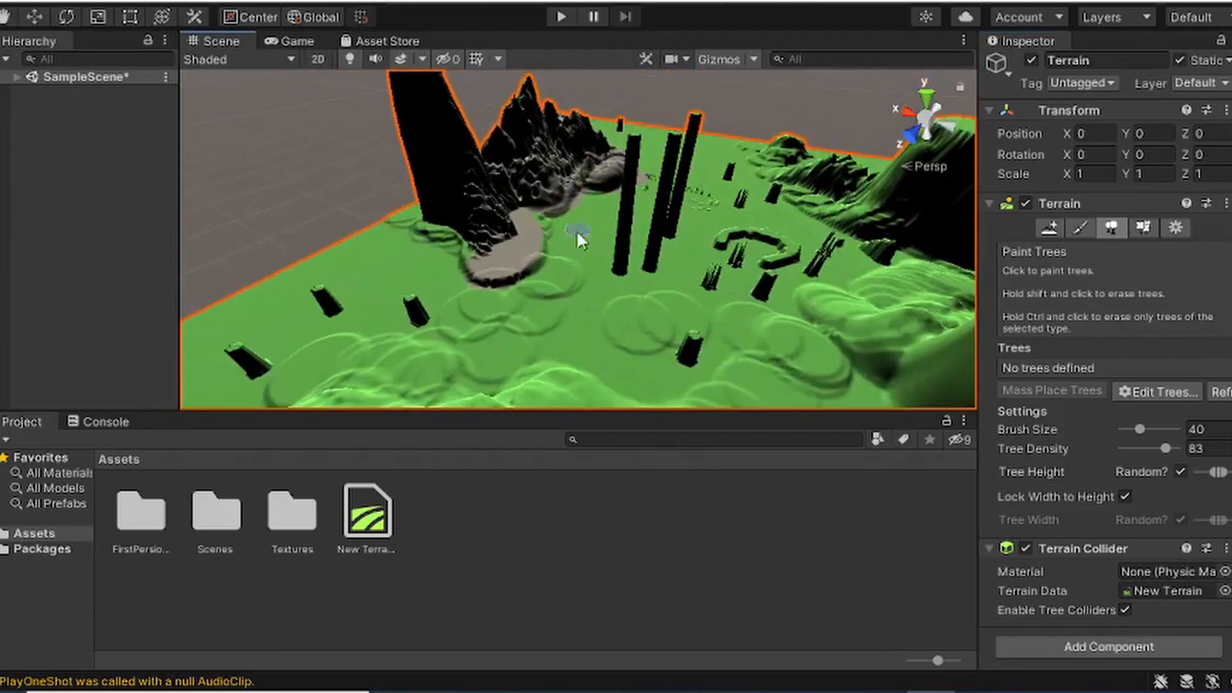
right_click_drag(632, 221, 595, 231)
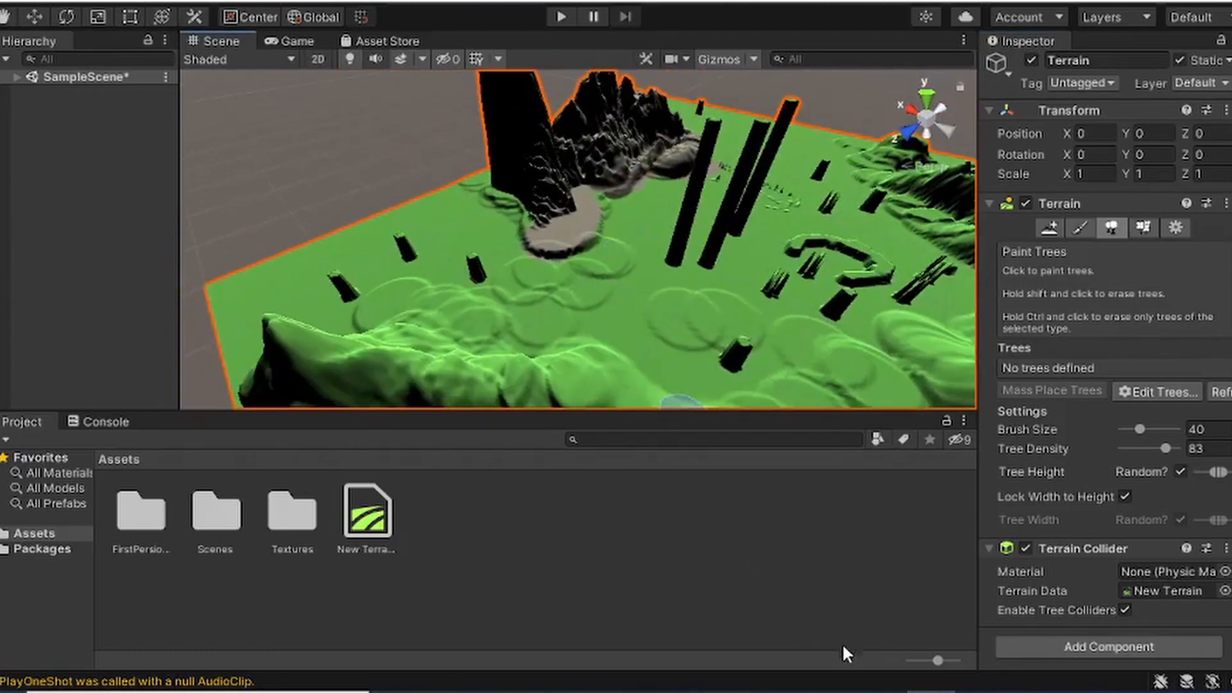
left_click(835, 692)
left_click(1224, 566)
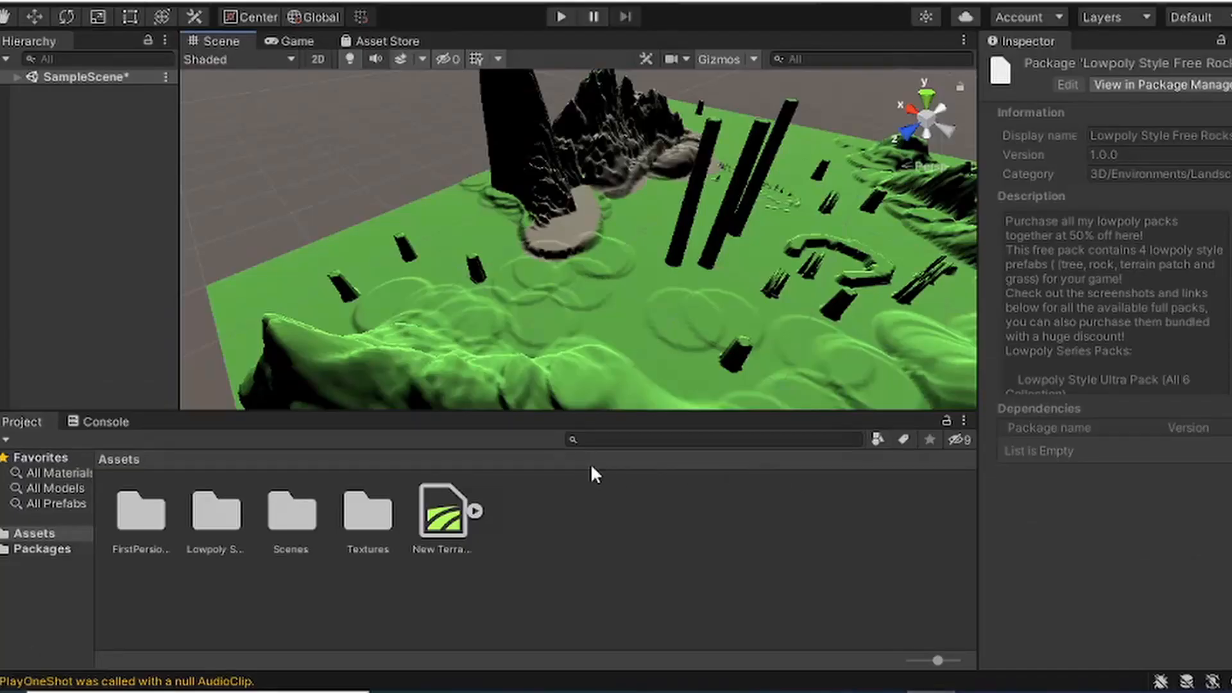
Step: Look through the imported Free Rocks and Plants package's Prefabs folder and return to the top Assets folder
right_click_drag(504, 244, 609, 235)
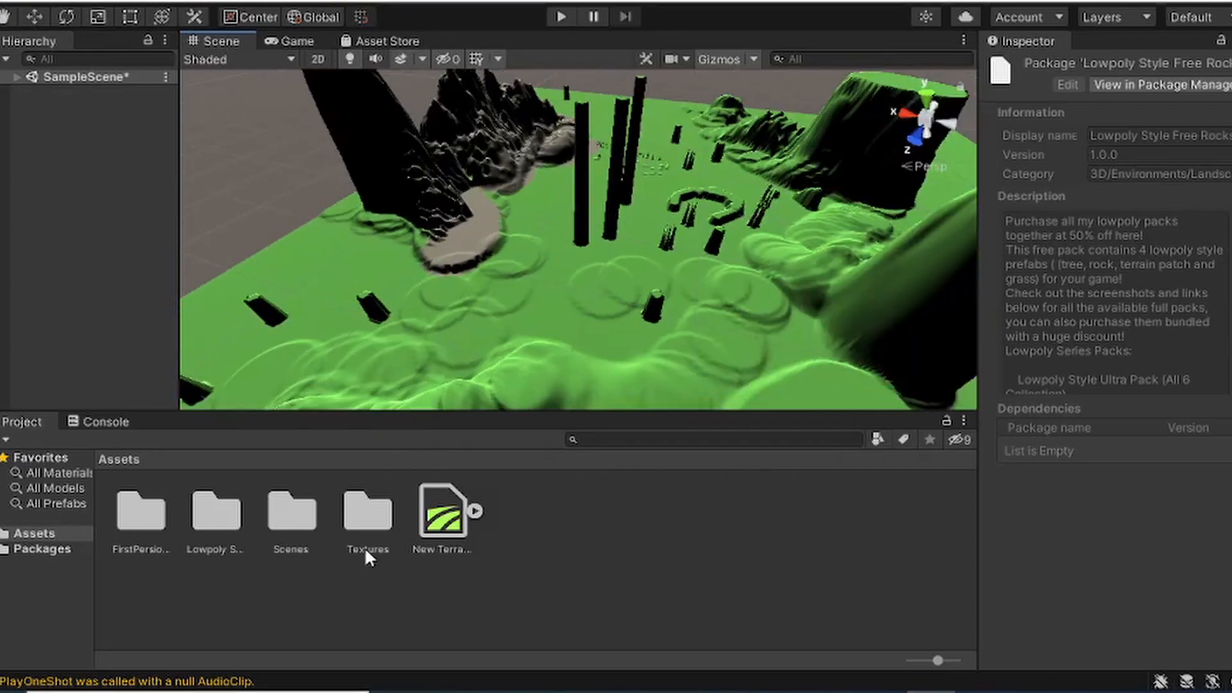
double_click(221, 530)
double_click(159, 516)
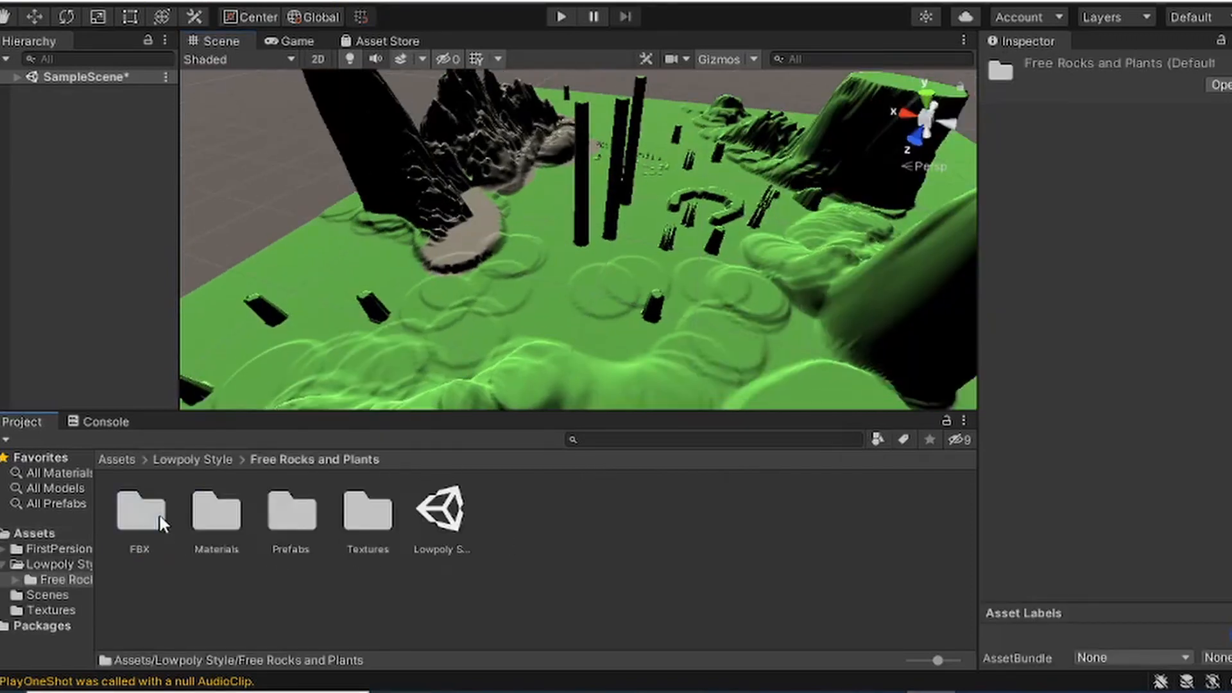
double_click(296, 517)
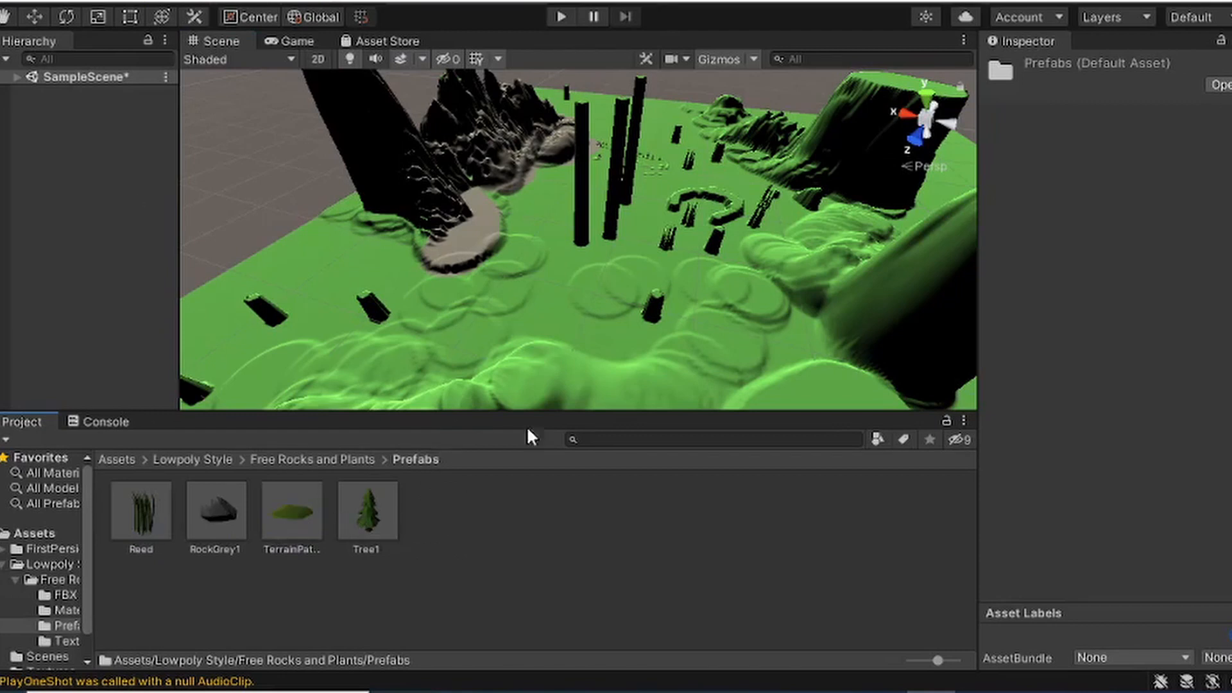
left_click(491, 537)
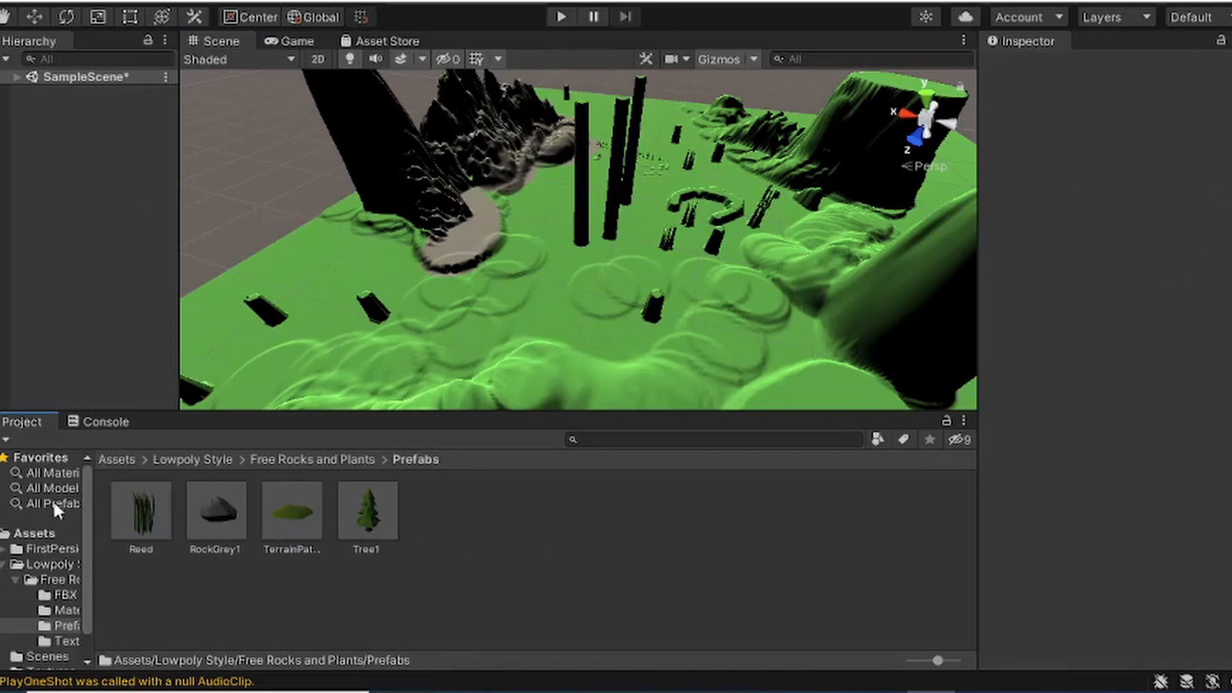
left_click(1, 533)
left_click(42, 535)
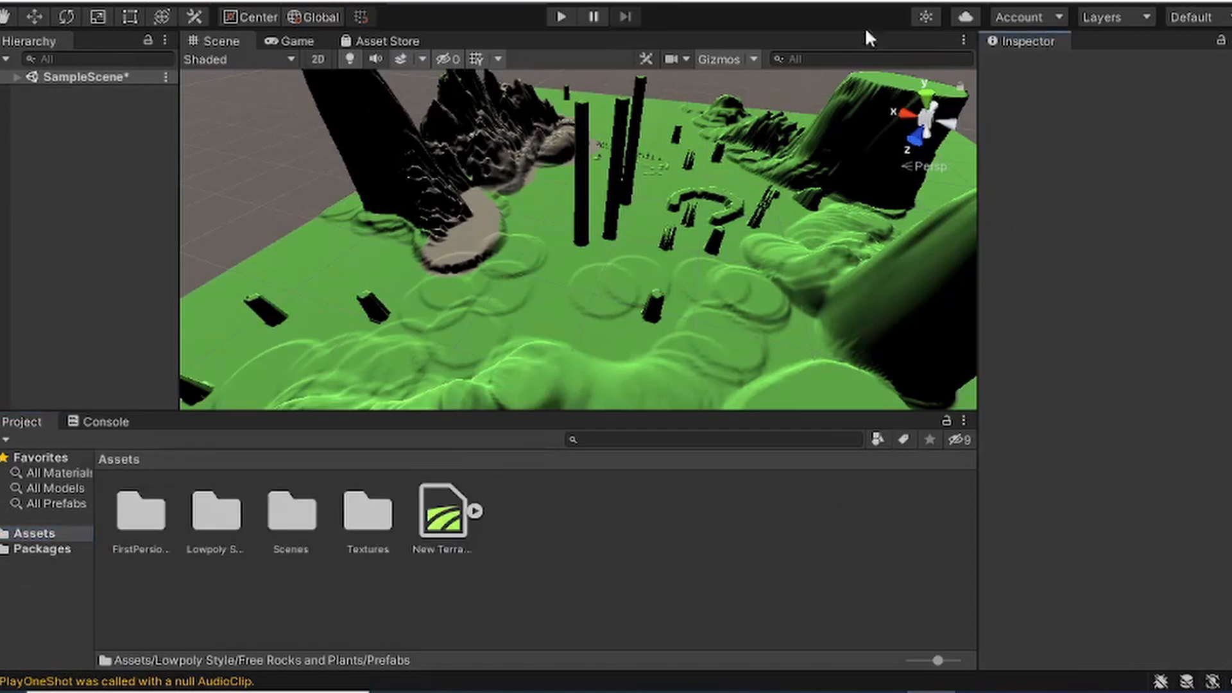
Step: Expand the SampleScene hierarchy and select the Terrain object for tree painting
left_click(14, 74)
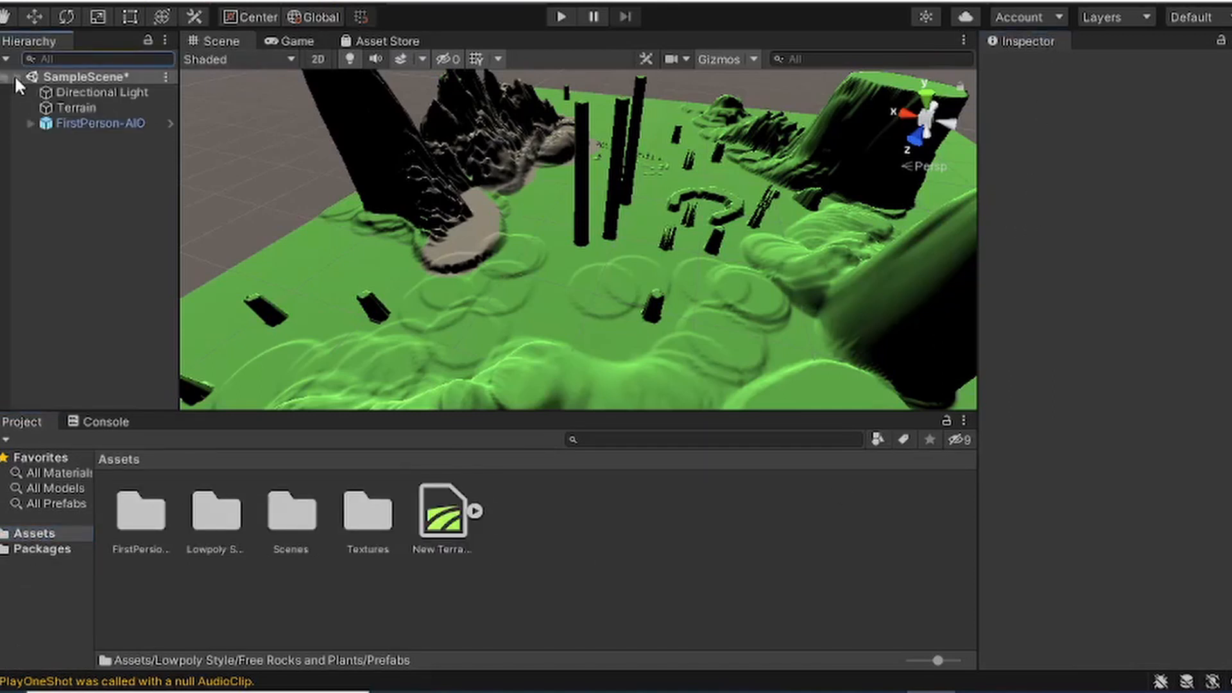
left_click(106, 125)
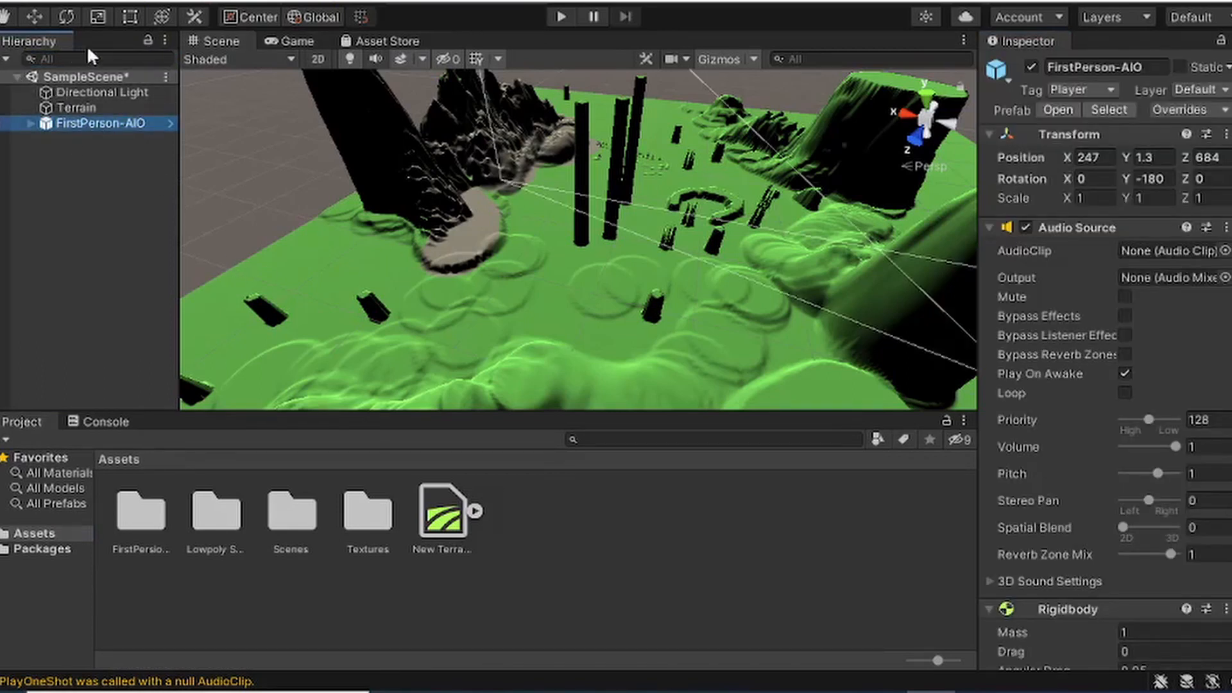
left_click(89, 114)
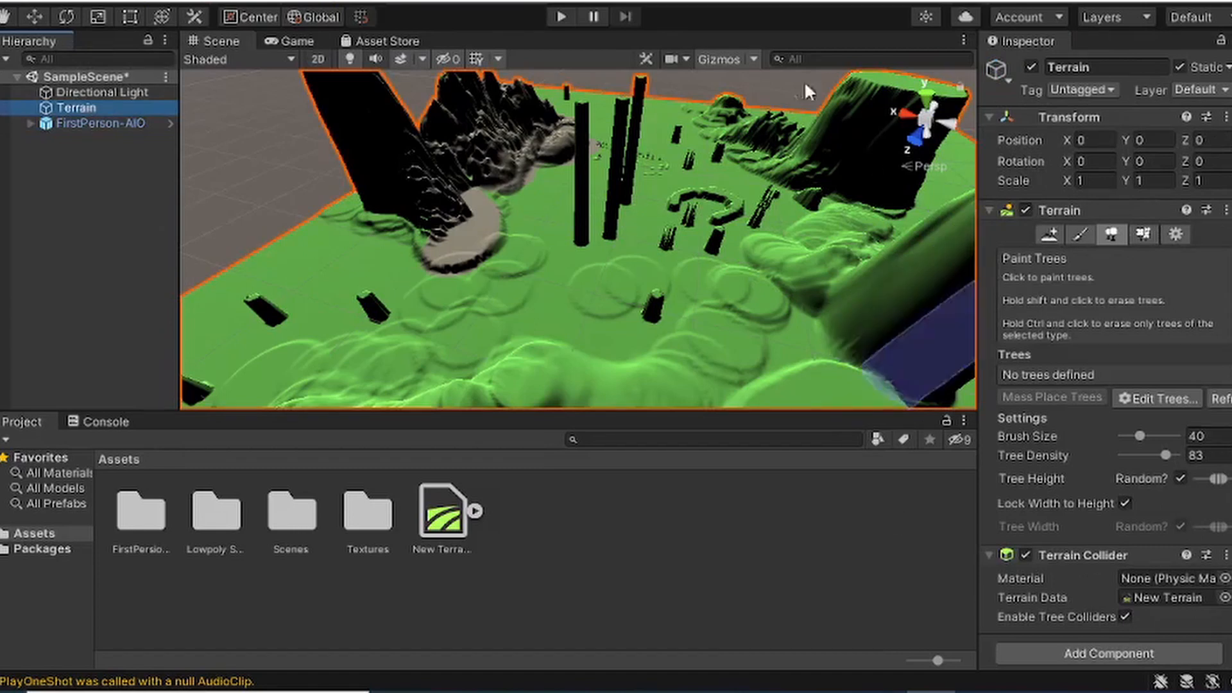
left_click(549, 292)
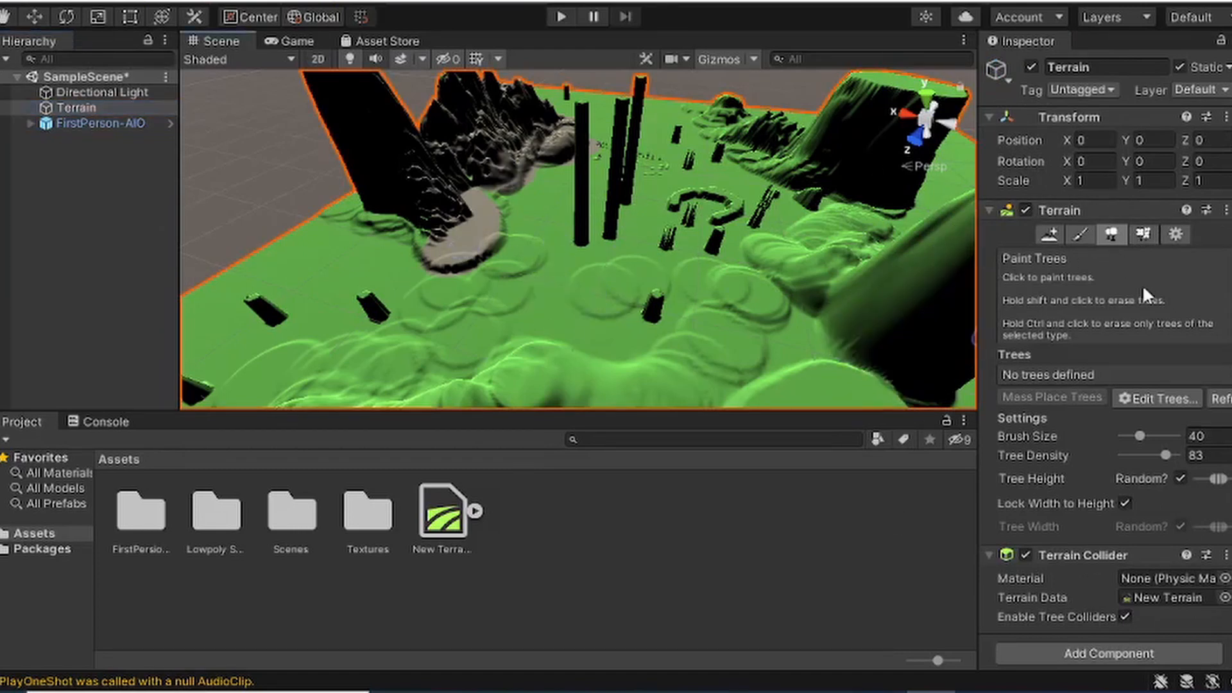
Step: Add the Computer prefab as a paintable tree on the terrain, keeping its default bend factor
left_click(1135, 397)
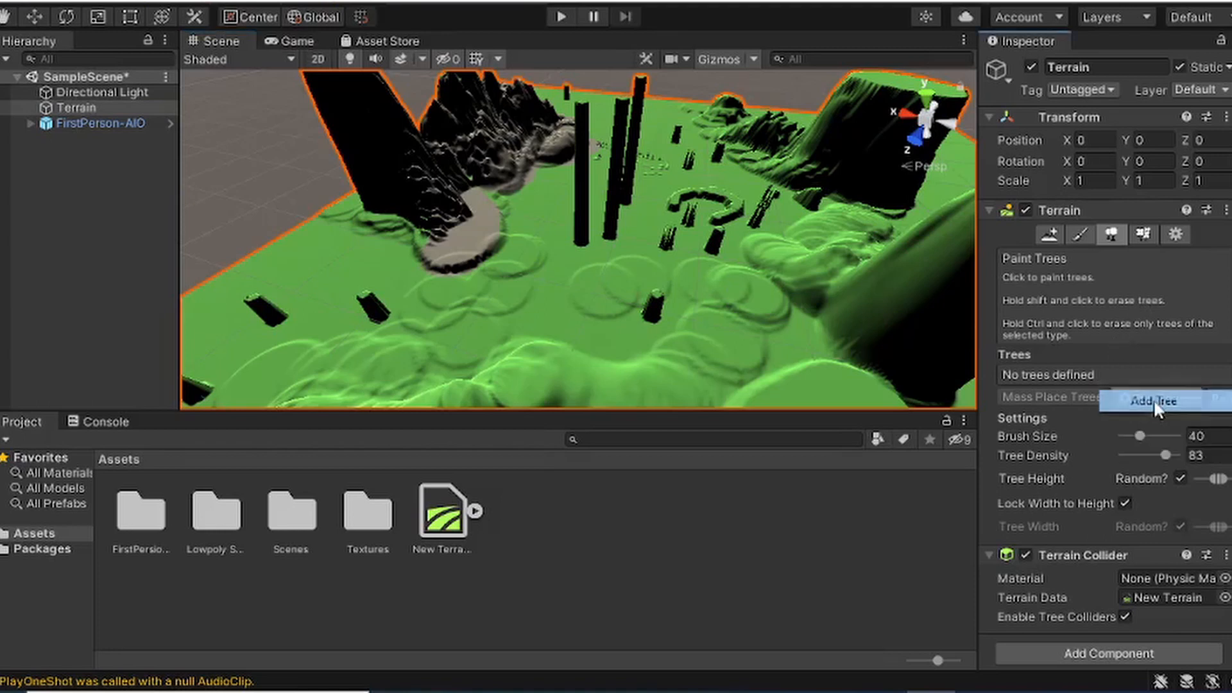
left_click(1149, 401)
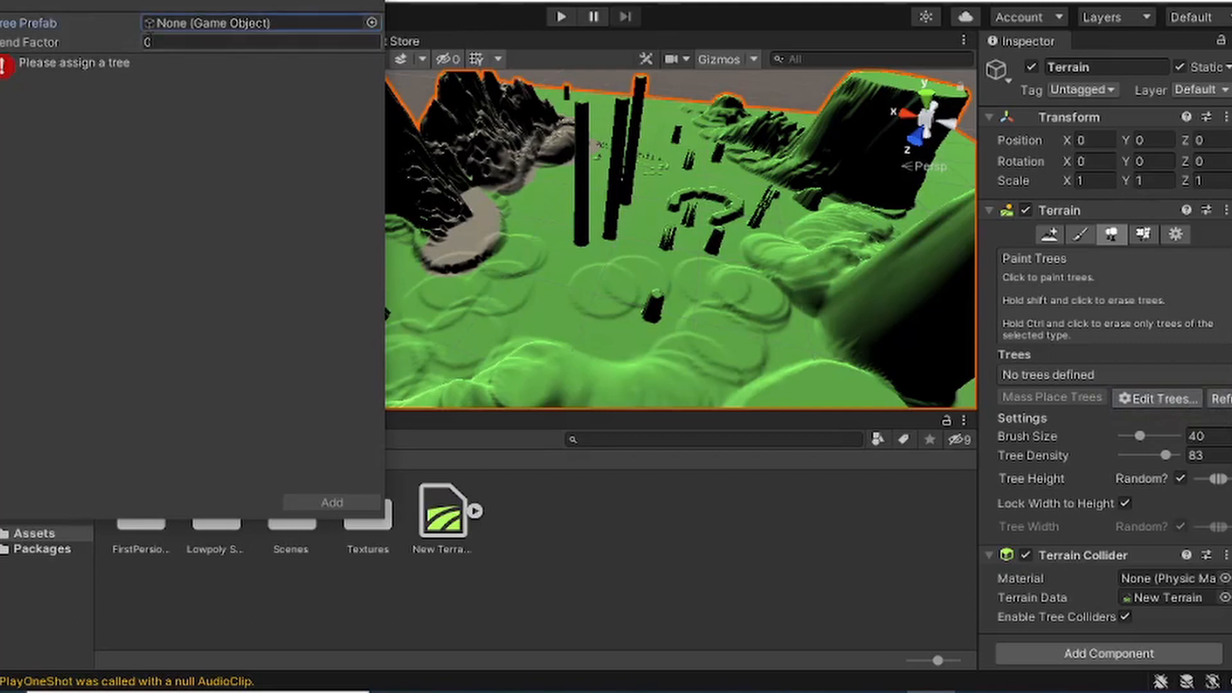
left_click(372, 23)
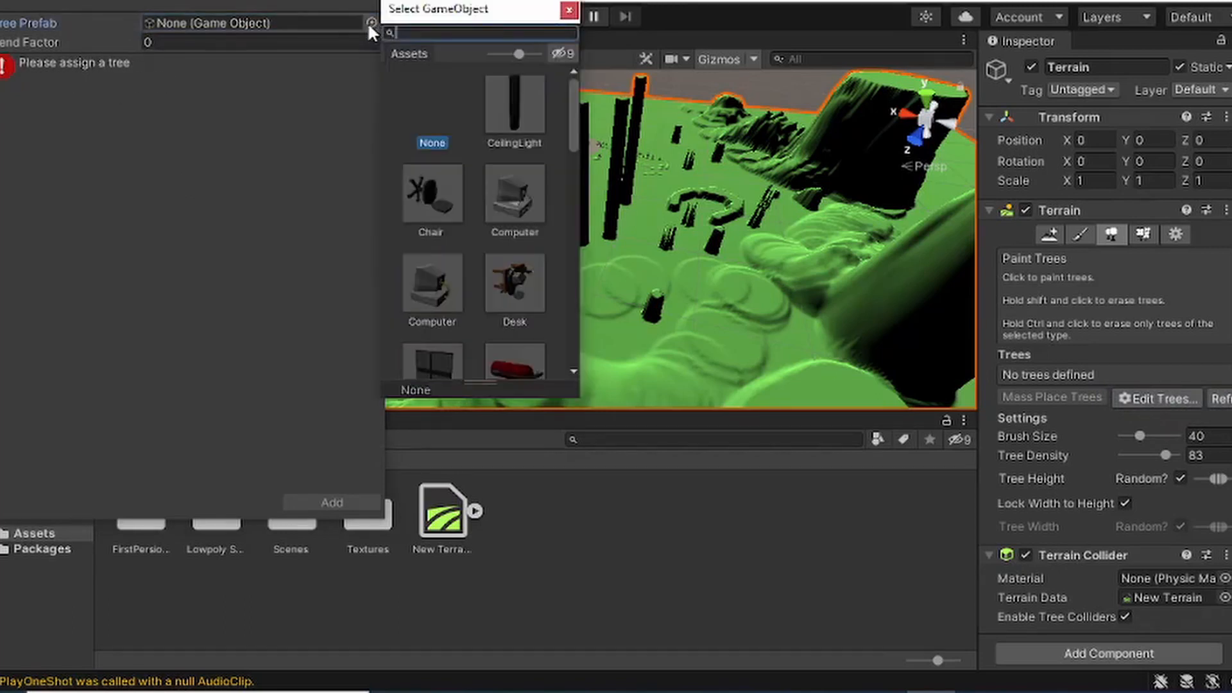
scroll(467, 236, "down", 3)
scroll(468, 236, "down", 3)
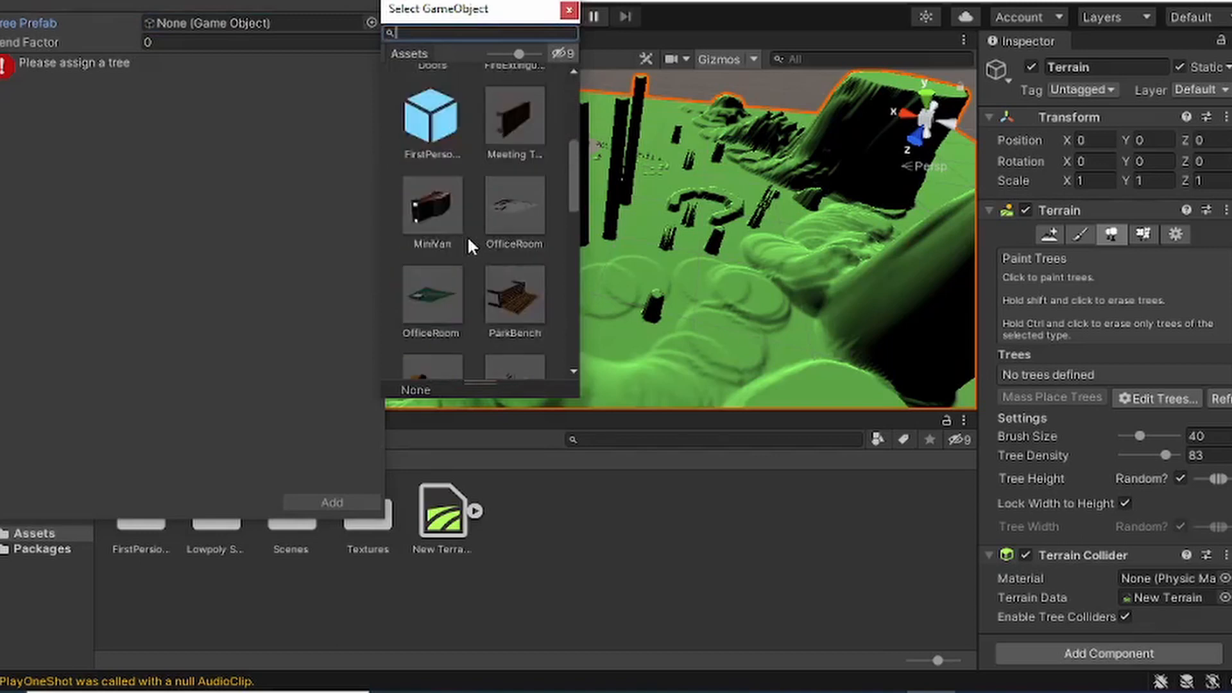
scroll(467, 236, "up", 5)
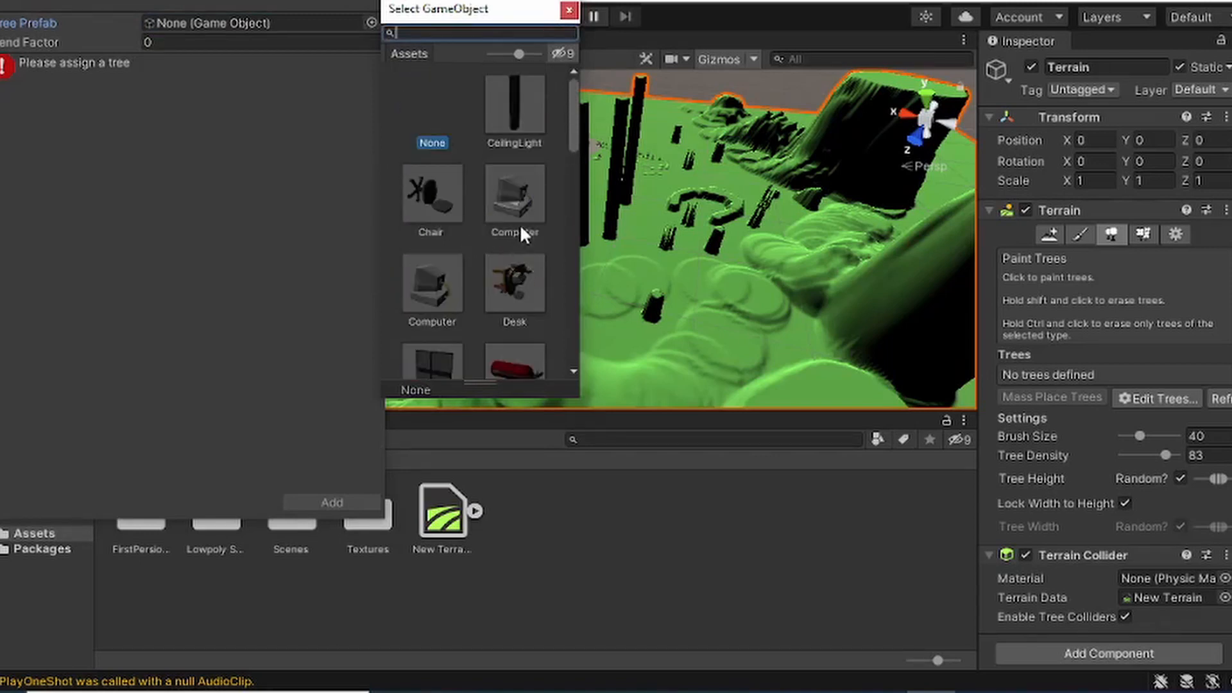
left_click(517, 207)
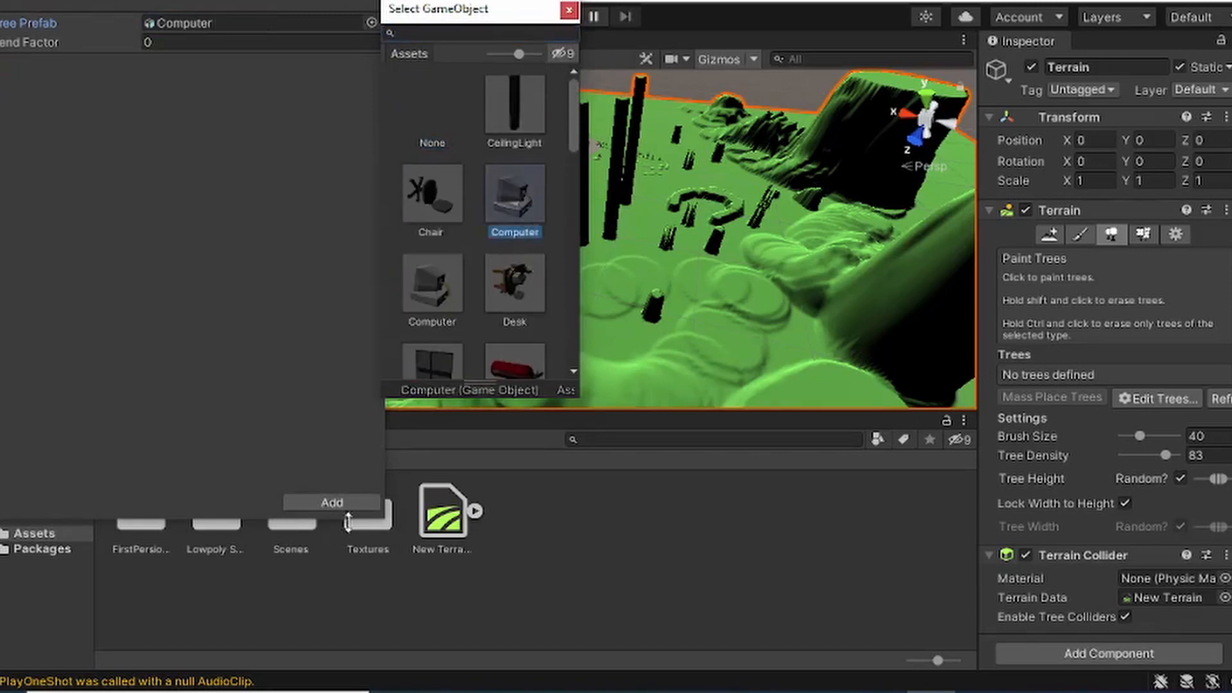
left_click(332, 502)
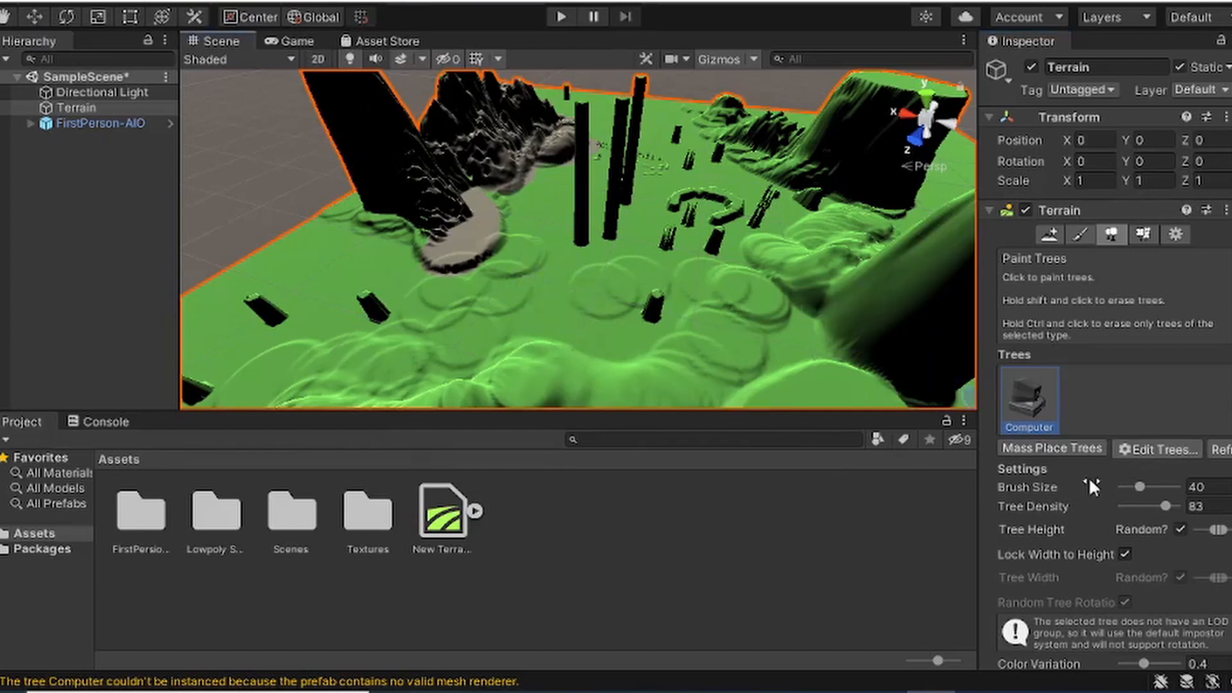
Step: Set the tree Brush Size to 50 and try mass placing 100 Computer objects across the terrain
mouse_move(1139, 488)
left_mouse_down()
mouse_move(1166, 488)
mouse_move(1142, 490)
left_mouse_up()
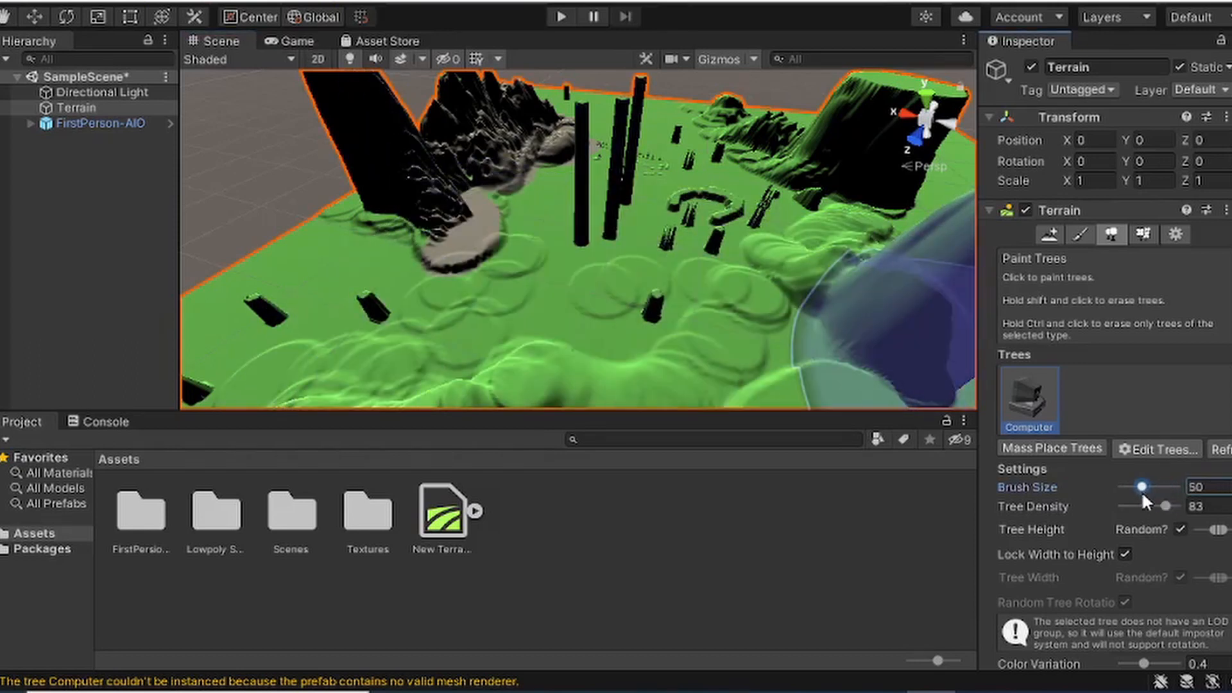
left_click(1045, 448)
left_click(194, 42)
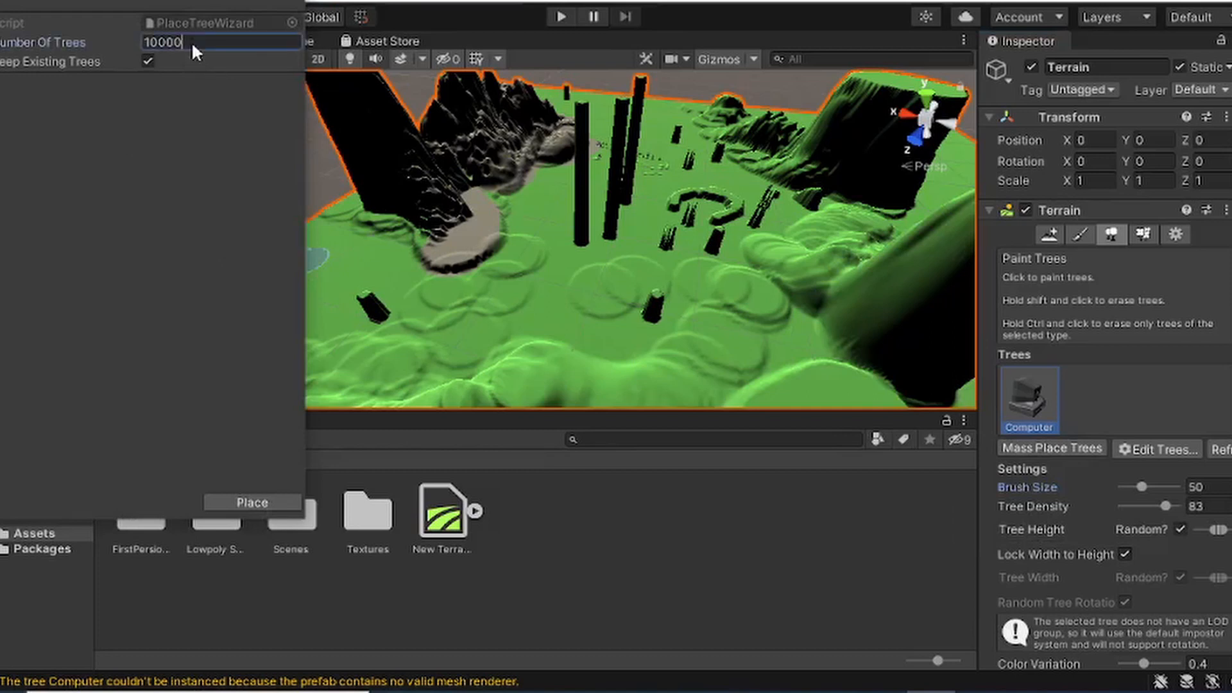
key("BackSpace")
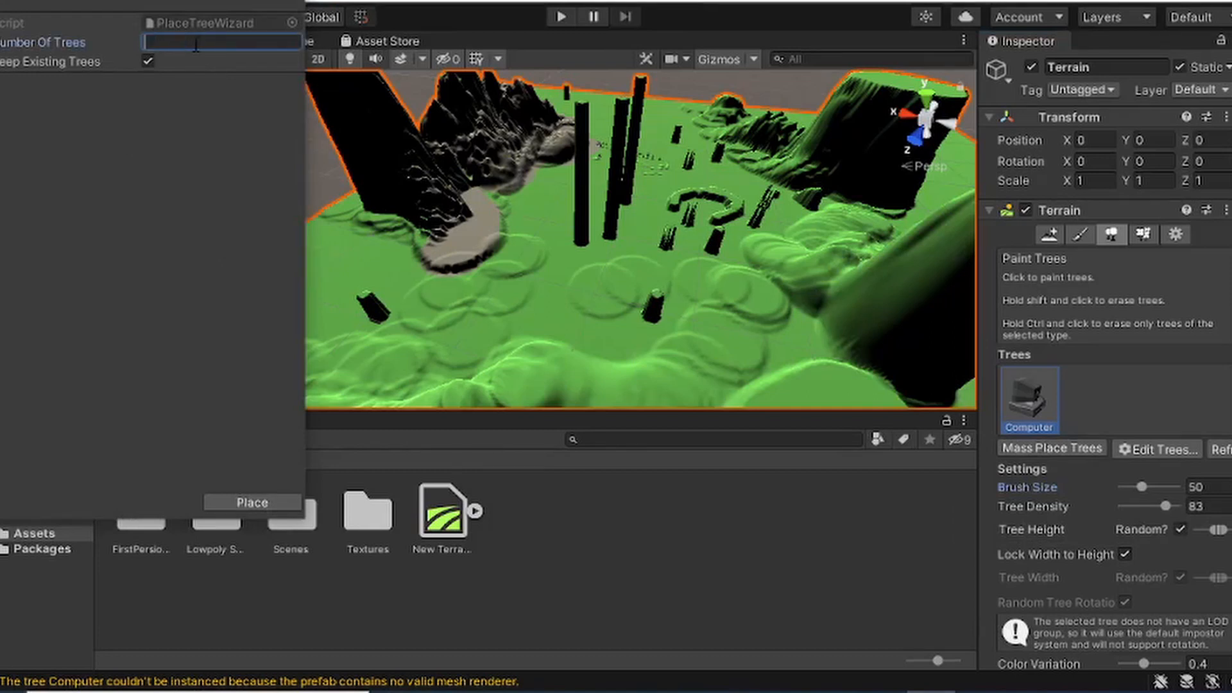
type("100")
left_click(252, 503)
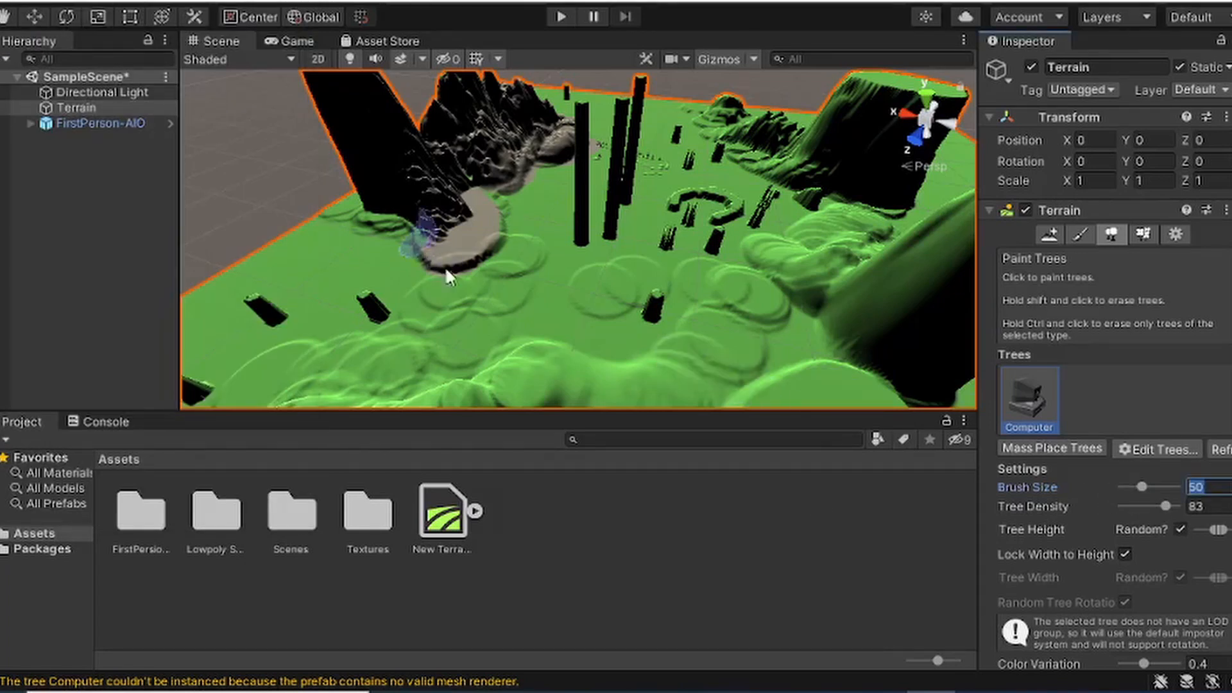
left_click(591, 313)
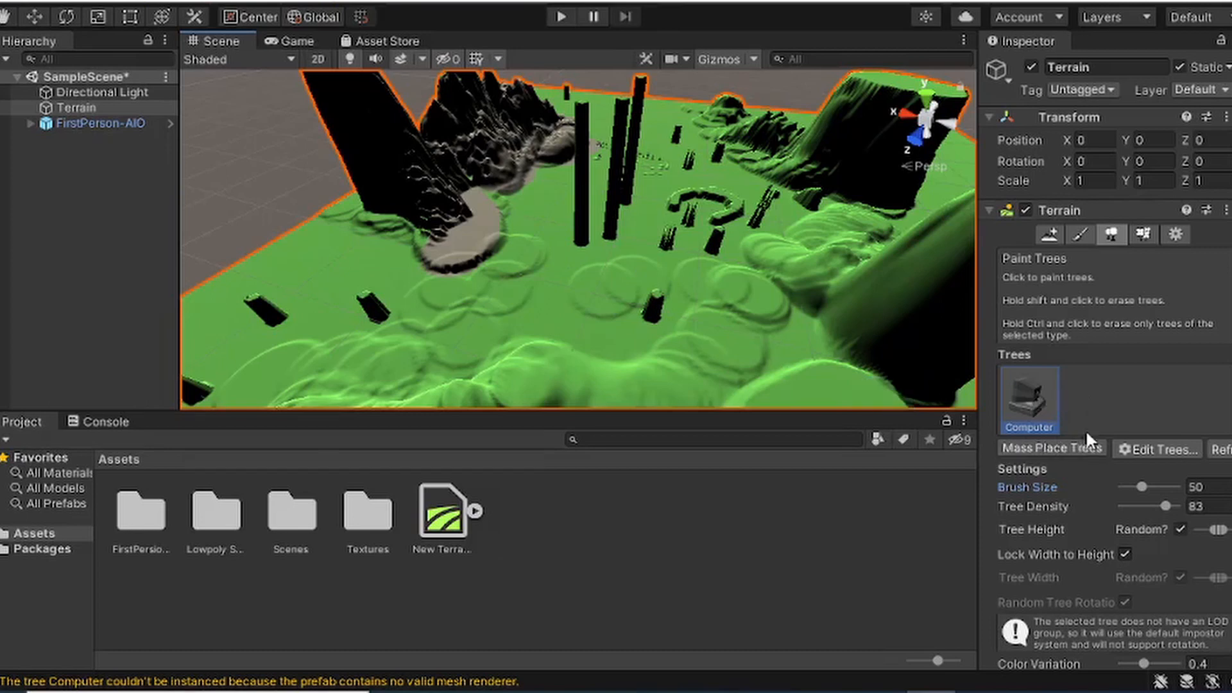
Step: Remove the Computer prefab from the terrain's tree list
left_click(1028, 414)
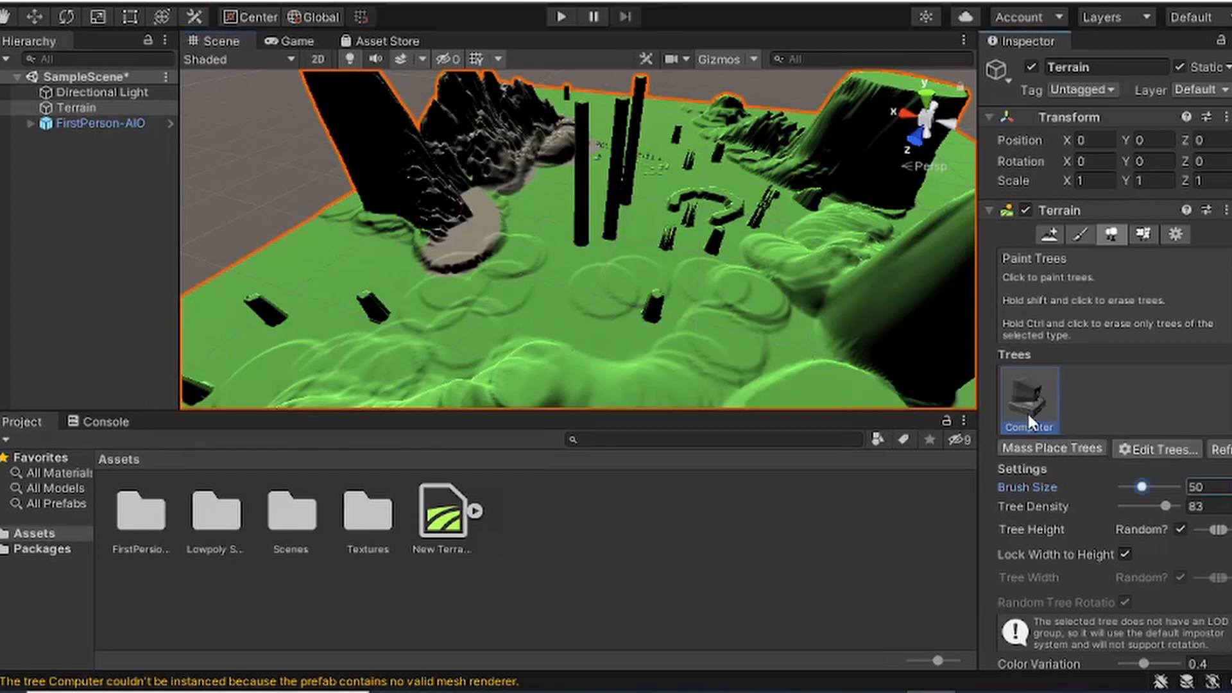
left_click(1154, 451)
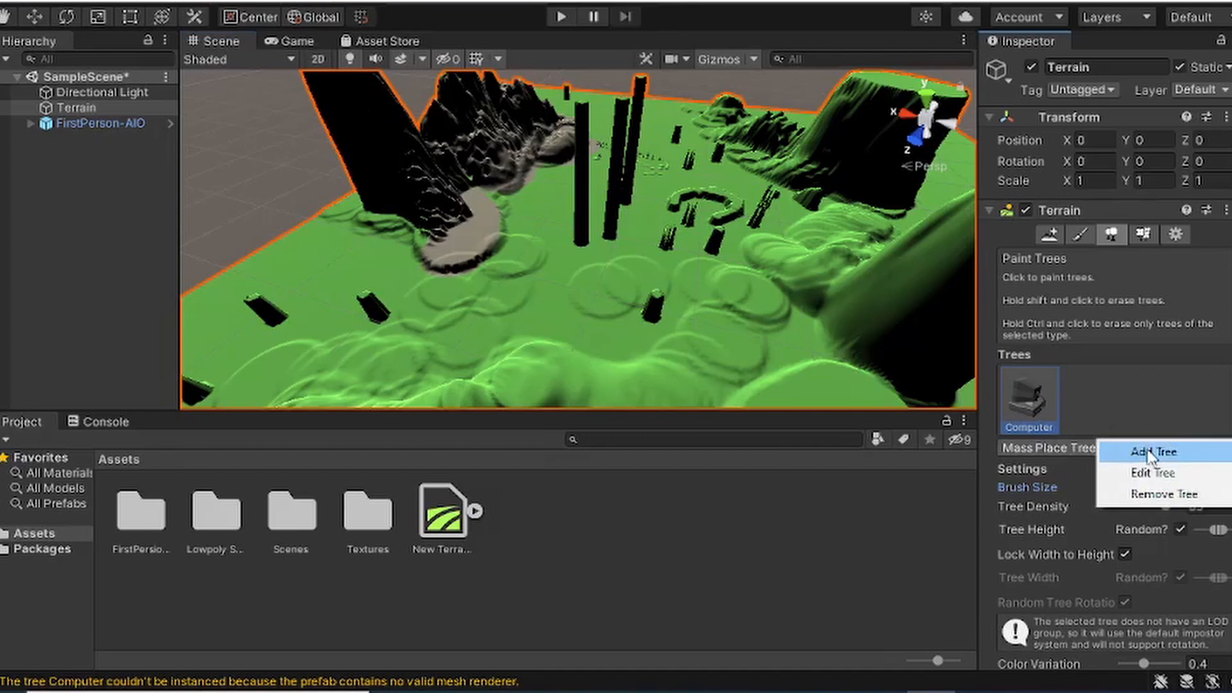
left_click(1130, 491)
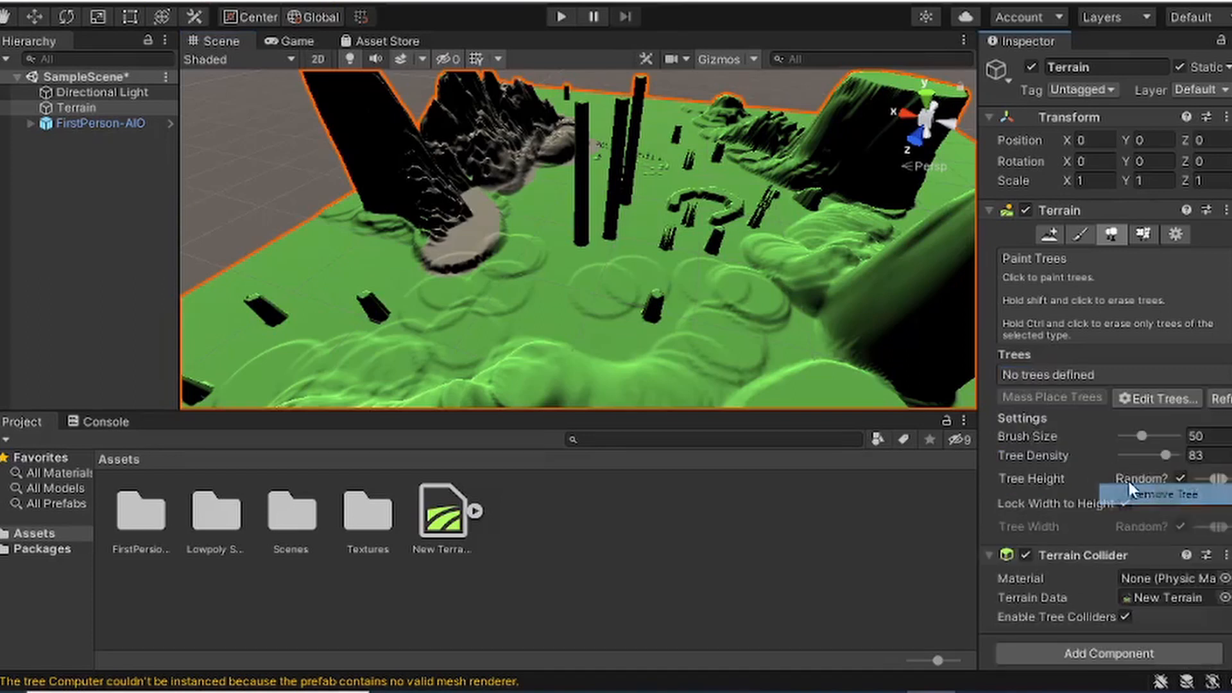
Step: Add the Tree1 pine prefab as a paintable tree on the terrain
left_click(1153, 393)
left_click(1152, 398)
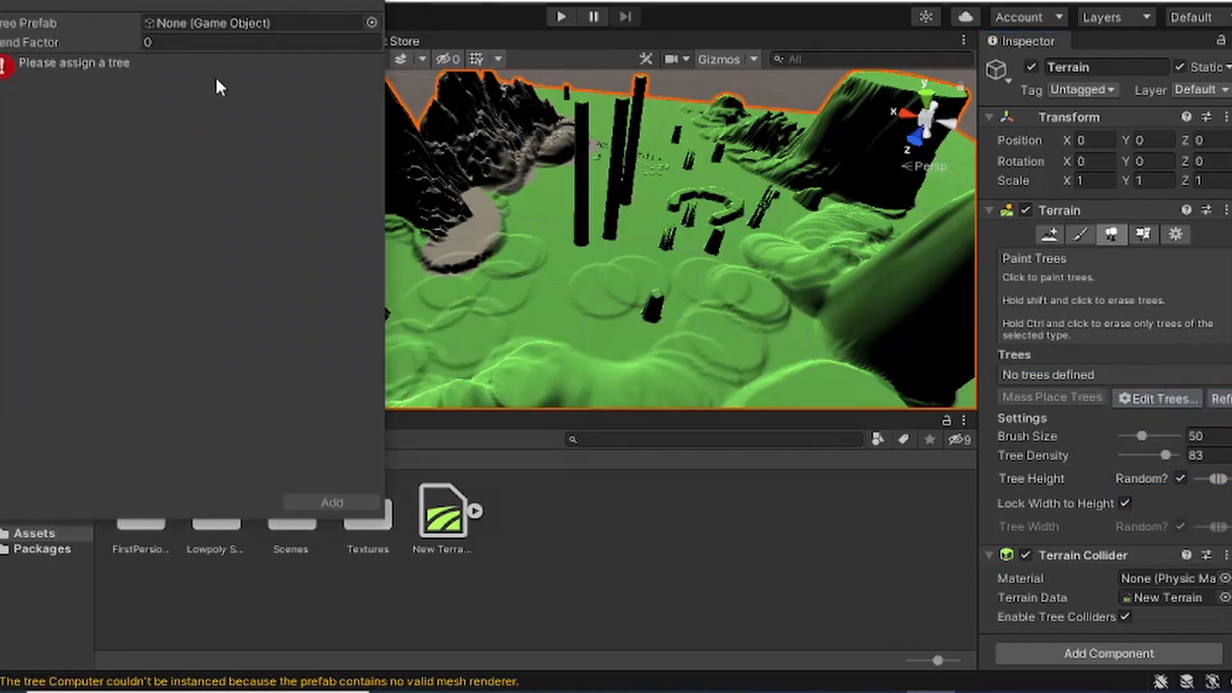
left_click(372, 23)
scroll(493, 252, "down", 12)
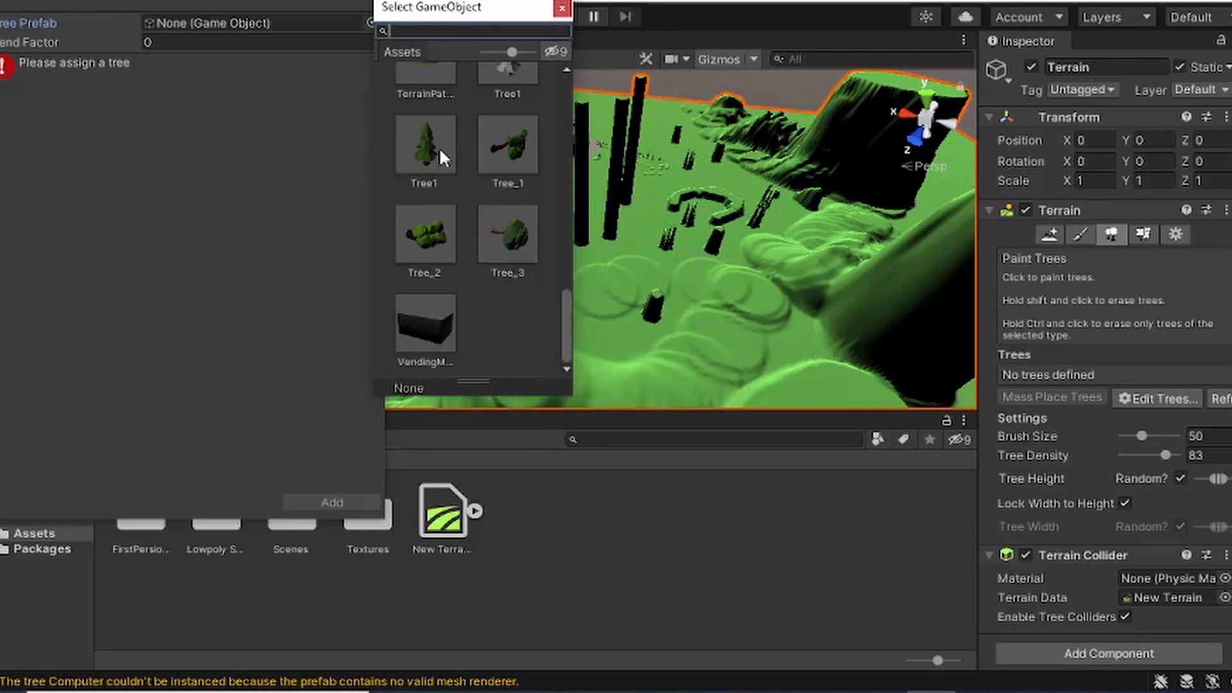
left_click(439, 145)
left_click(297, 337)
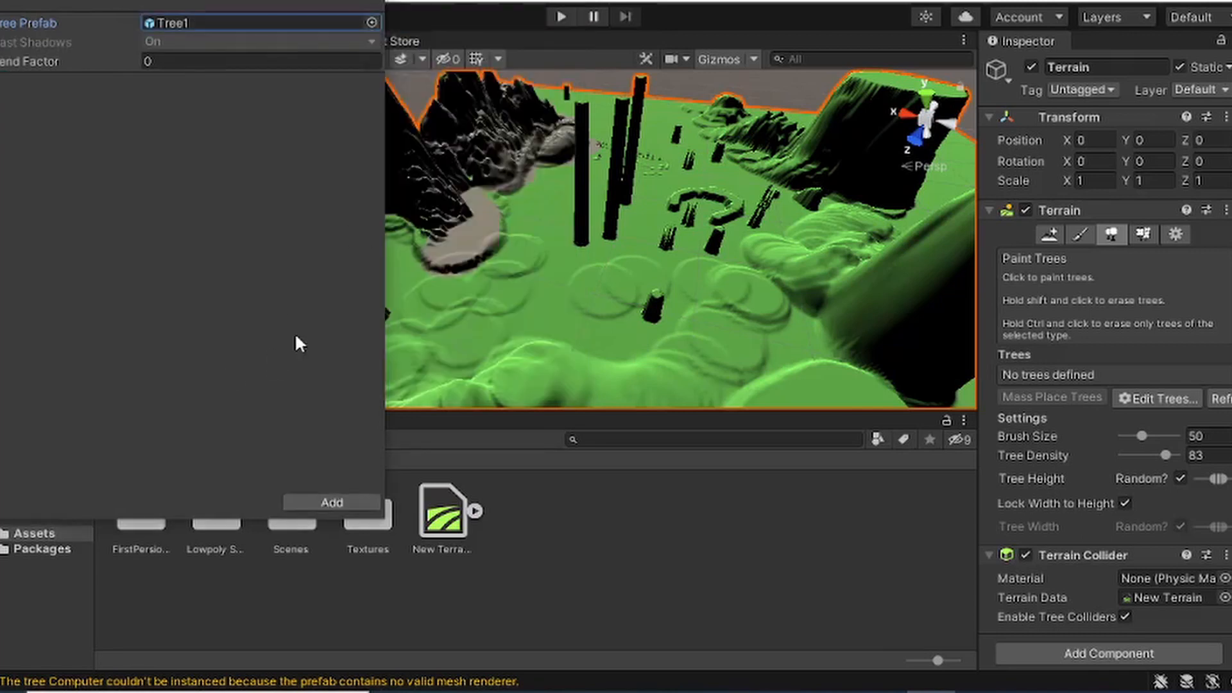
left_click(363, 499)
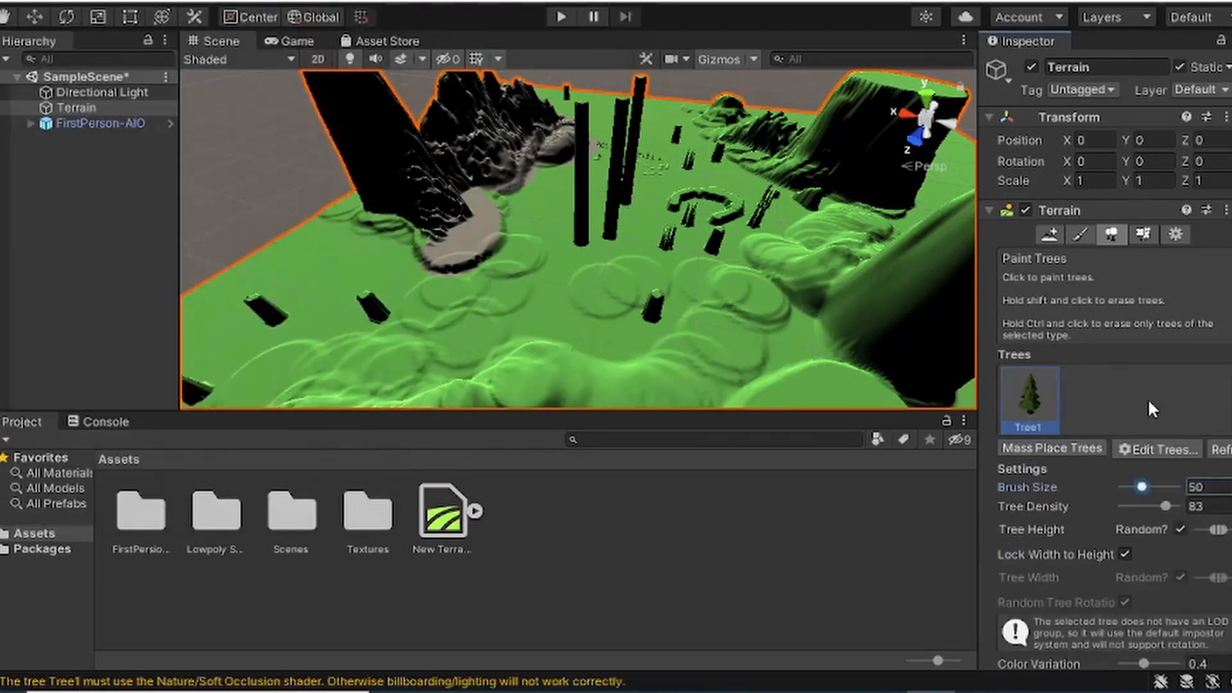
Step: Paint a patch of Tree1 pines on the flat ground between the mountain and the hills
left_click_drag(494, 329, 567, 341)
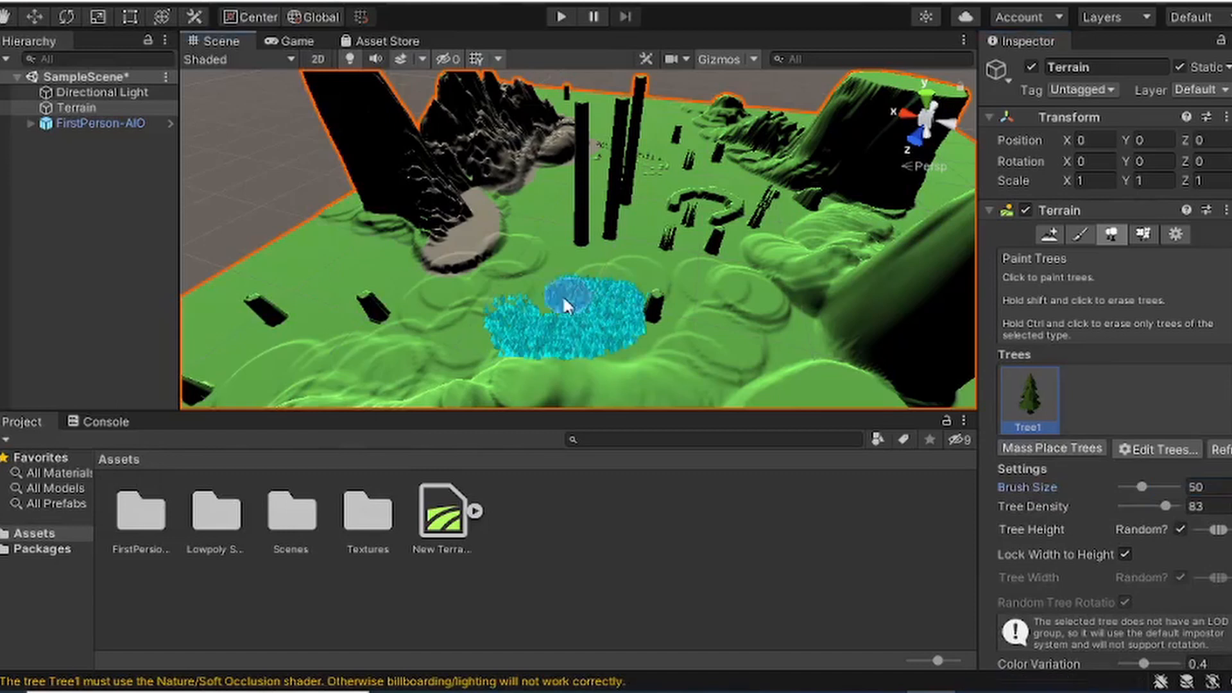
scroll(610, 312, "up", 6)
middle_click_drag(485, 334, 538, 333)
scroll(537, 334, "down", 3)
right_click_drag(538, 333, 745, 256)
middle_click_drag(582, 329, 645, 349)
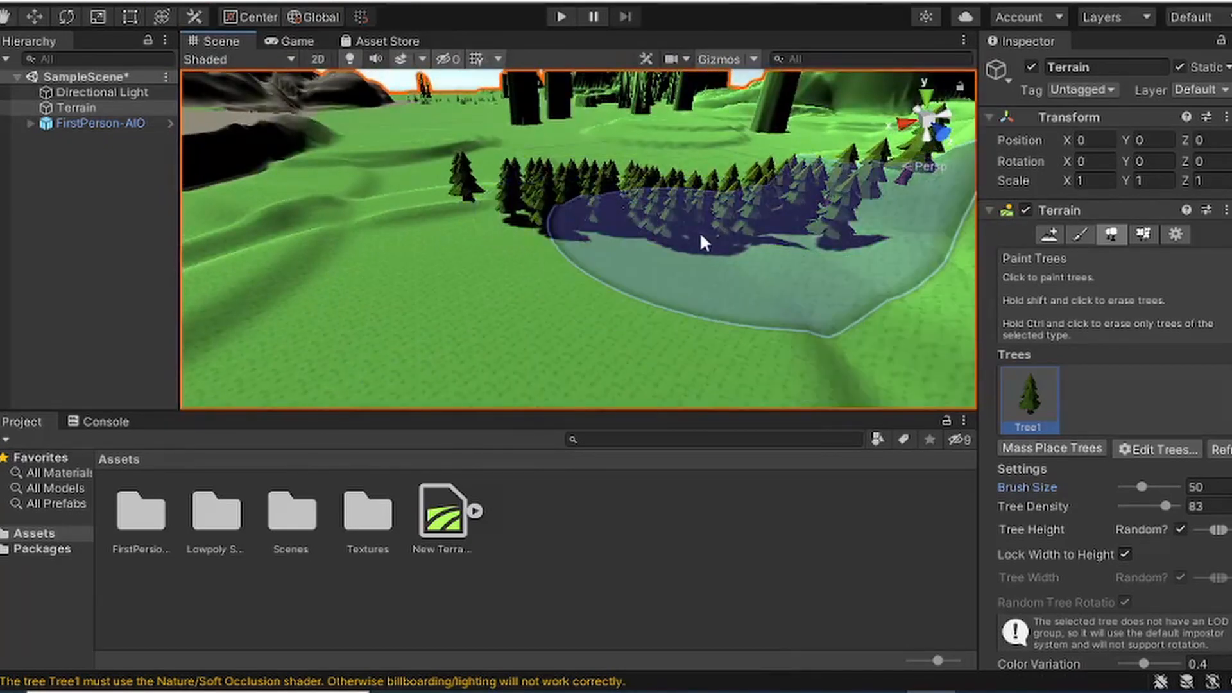
middle_click_drag(699, 234, 688, 262)
Step: Try to mass place 100 Tree1 pines across the terrain, keeping the existing trees
left_click(1052, 447)
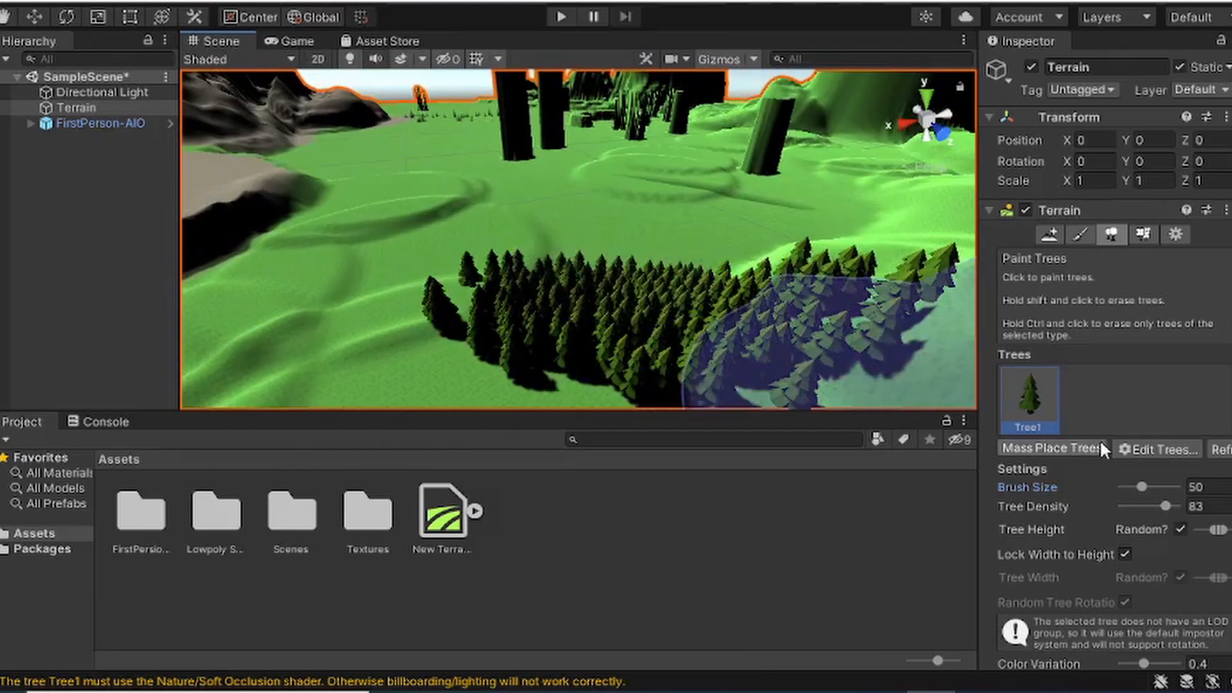
left_click(231, 41)
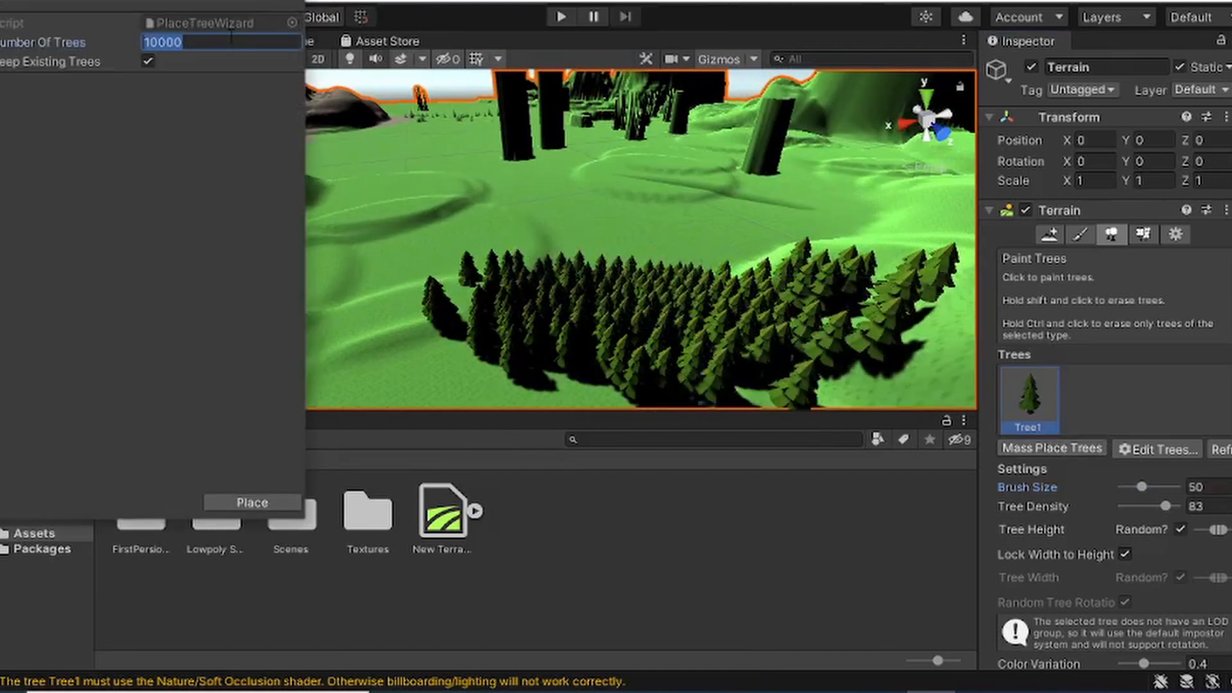
key("BackSpace")
type("100")
left_click(242, 503)
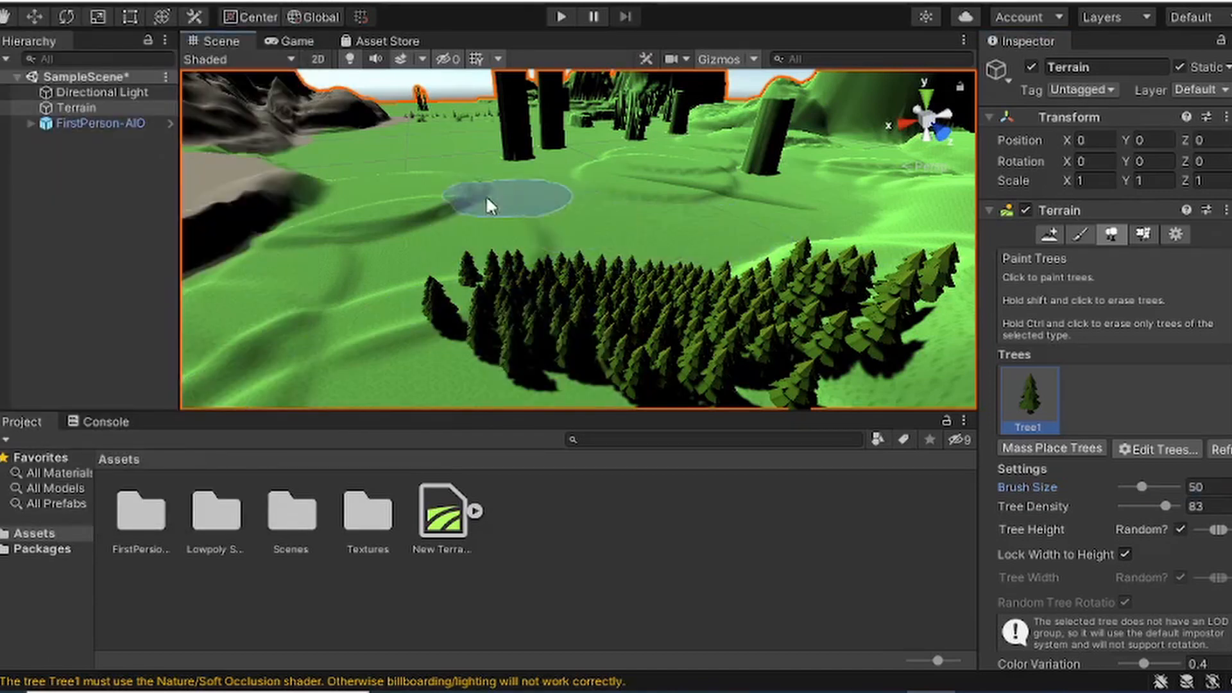
Step: Paint more pines at the forest's edge and mass place Tree1 pines across the terrain, keeping existing trees
left_click(632, 242)
left_click(1053, 446)
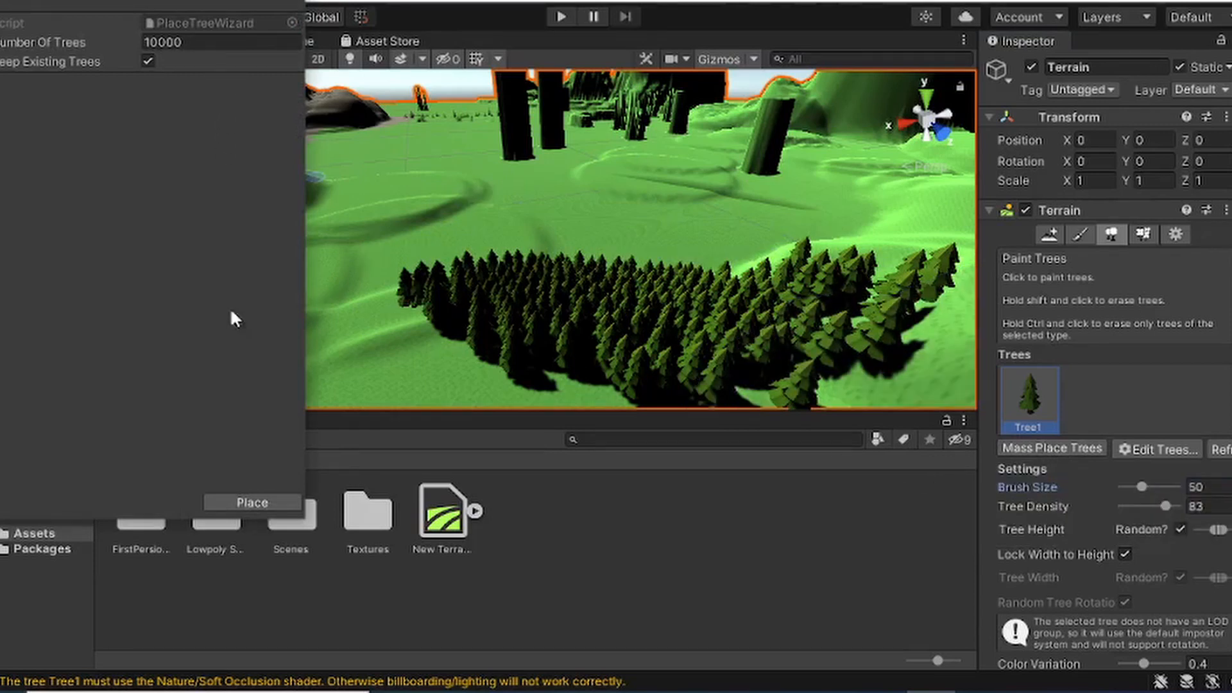
left_click(259, 500)
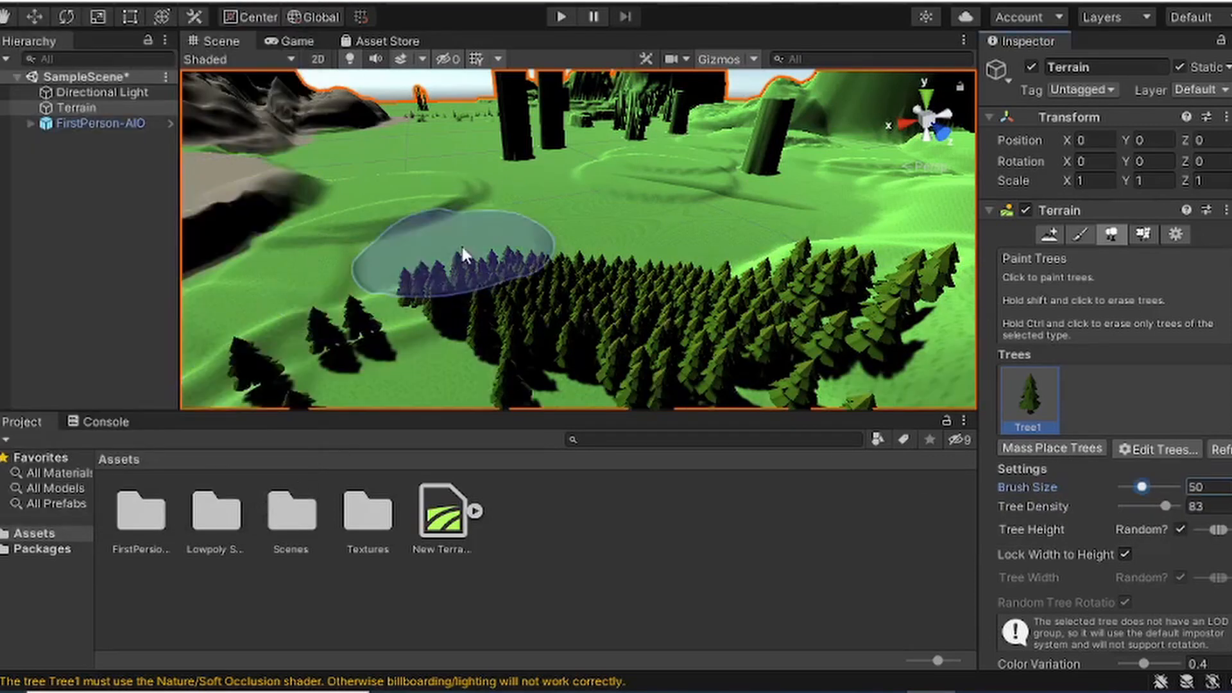
Step: Set the Tree Density of the tree brush to 100
scroll(498, 256, "down", 5)
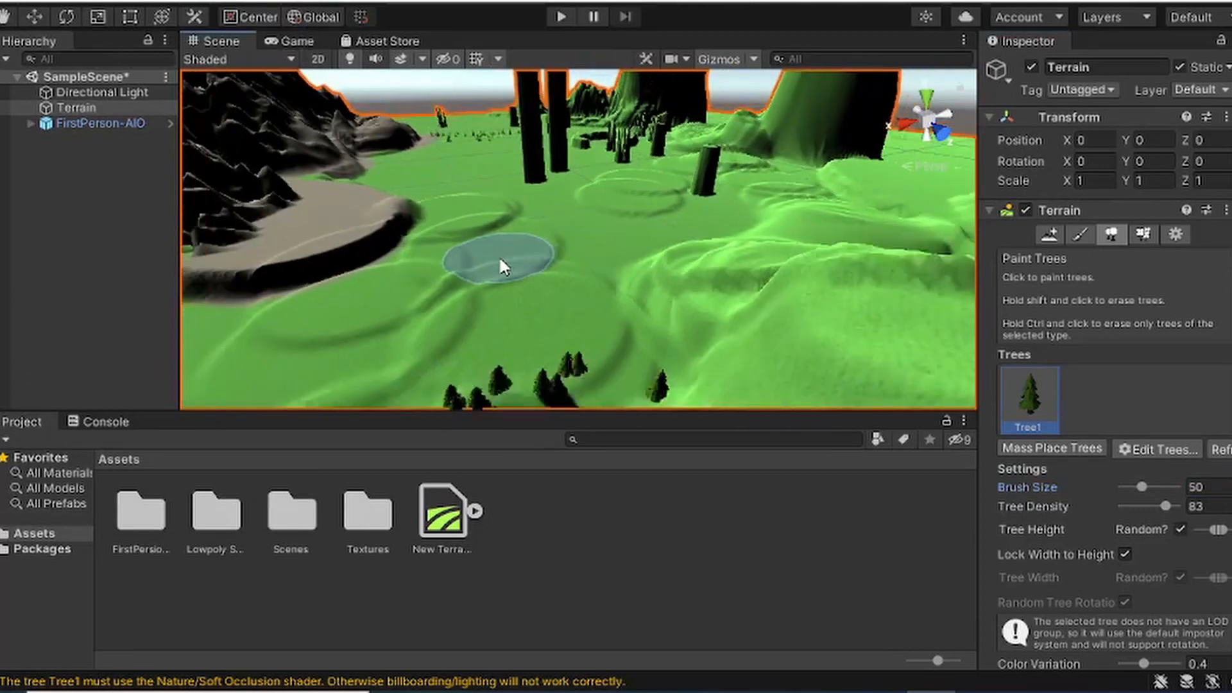
scroll(498, 255, "up", 2)
scroll(499, 256, "up", 3)
mouse_move(499, 257)
right_mouse_down()
mouse_move(602, 306)
mouse_move(693, 324)
right_mouse_up()
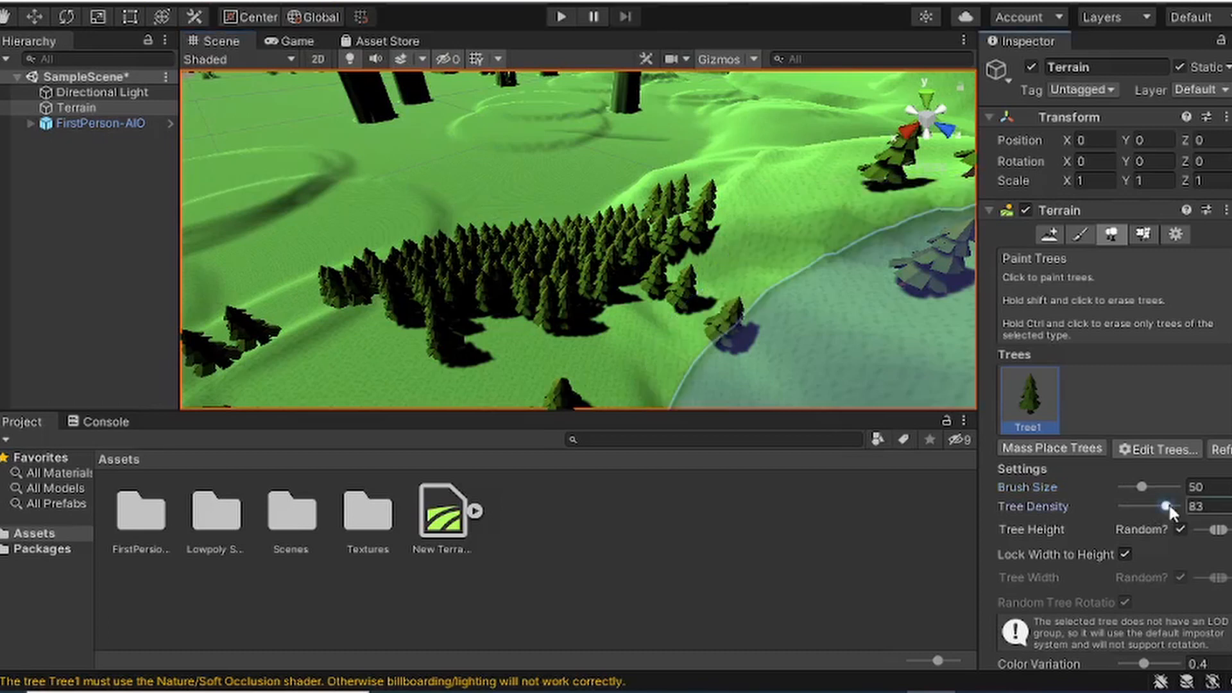
left_click_drag(1165, 506, 1124, 507)
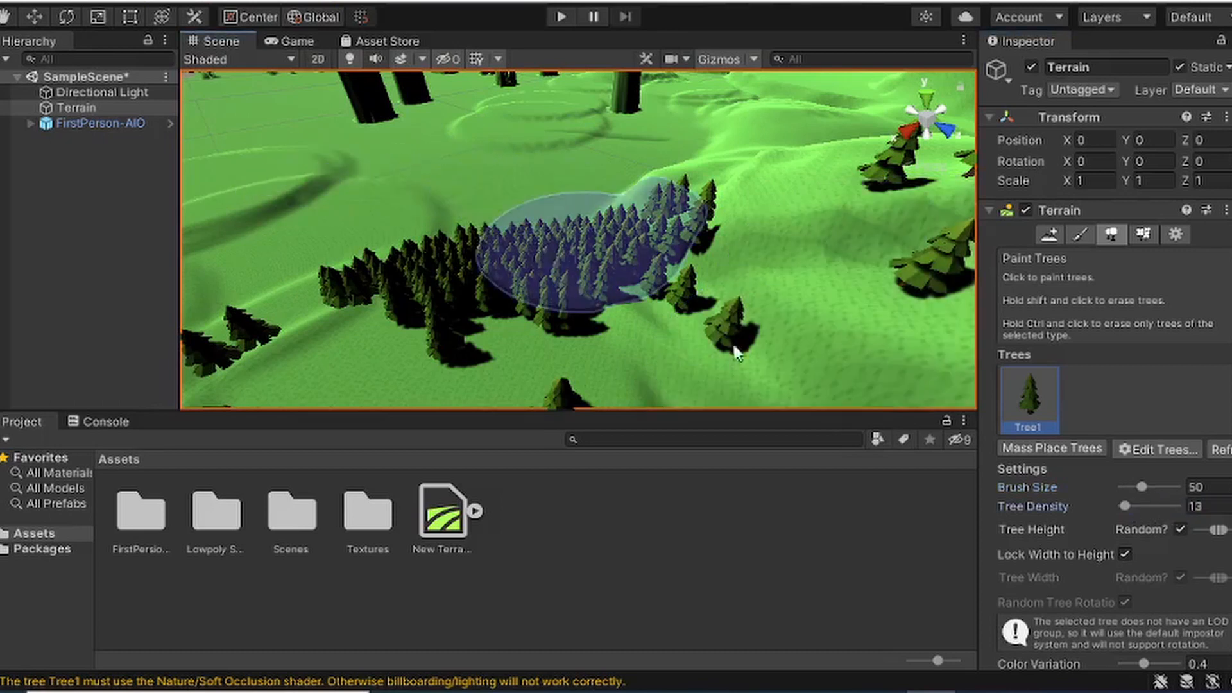
left_click_drag(1124, 506, 1184, 506)
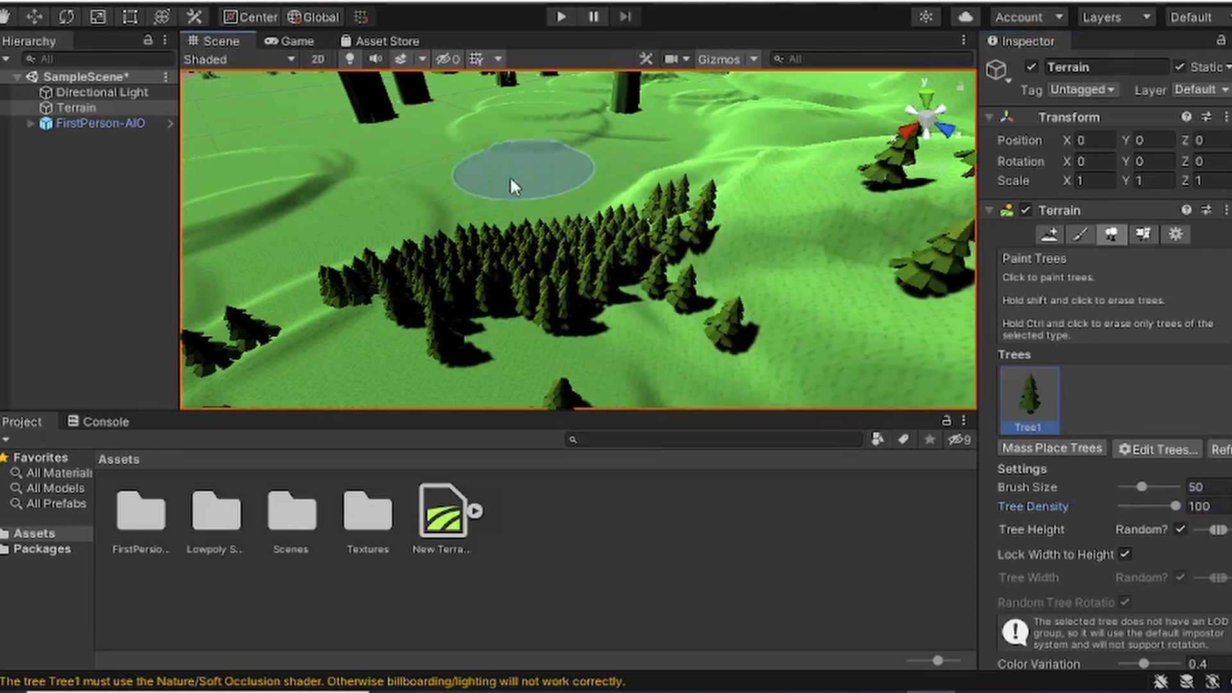
Step: Examine the painted pines and surrounding terrain from different angles and read the latest Console messages
right_click_drag(429, 270, 530, 256)
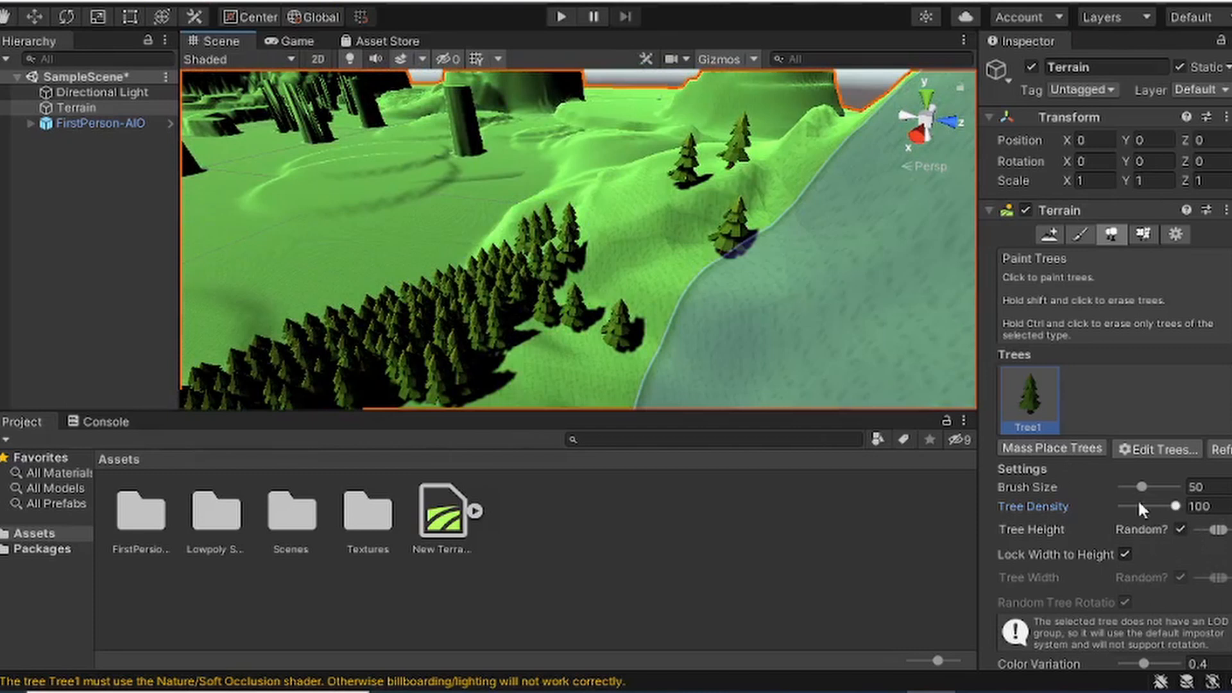
scroll(1098, 570, "down", 3)
scroll(1128, 508, "up", 3)
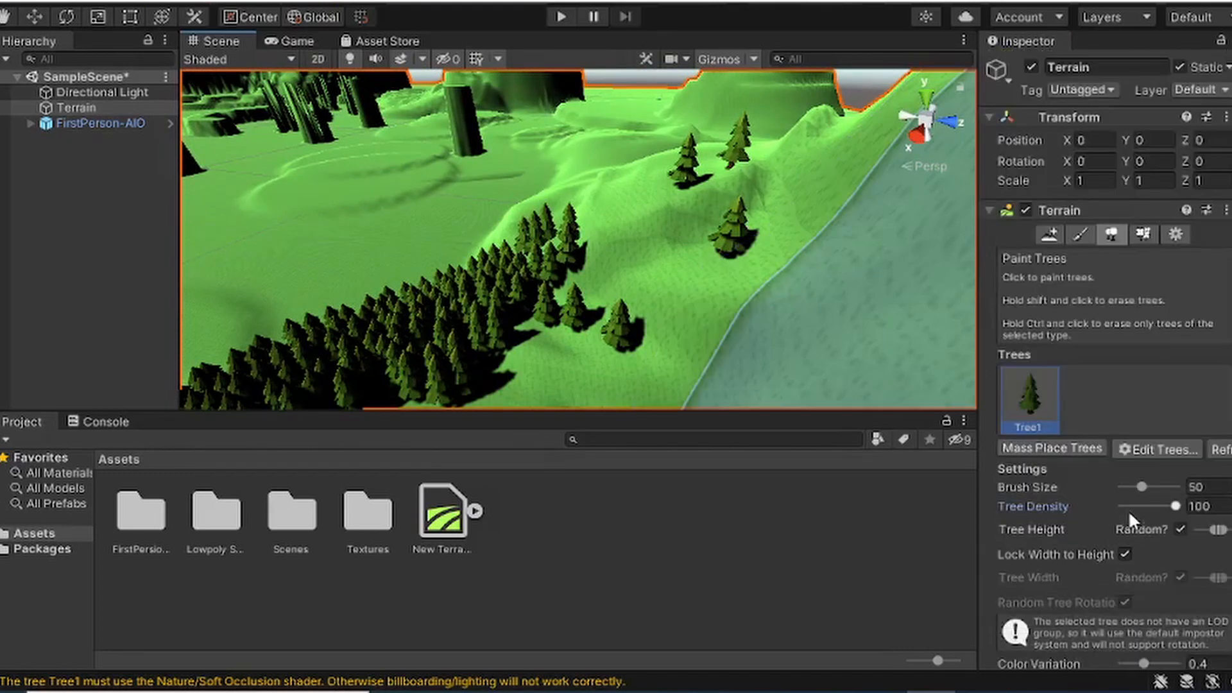
scroll(1128, 509, "down", 3)
scroll(1108, 445, "up", 3)
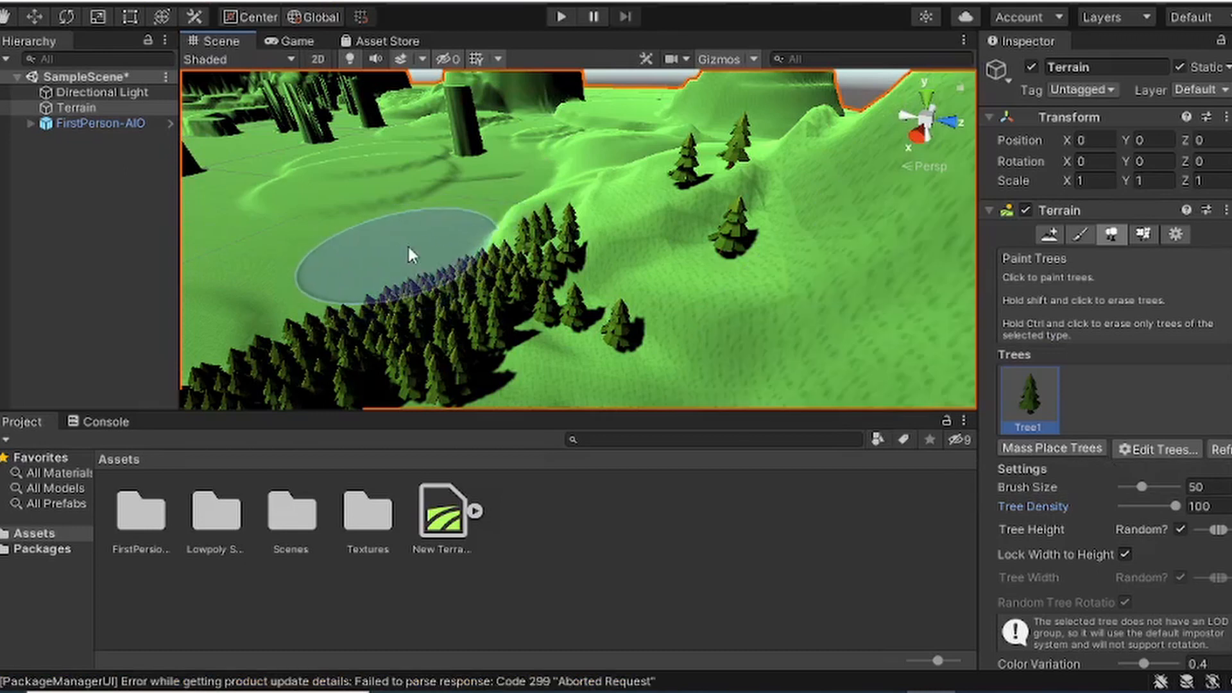
scroll(440, 270, "up", 10)
scroll(587, 343, "down", 3)
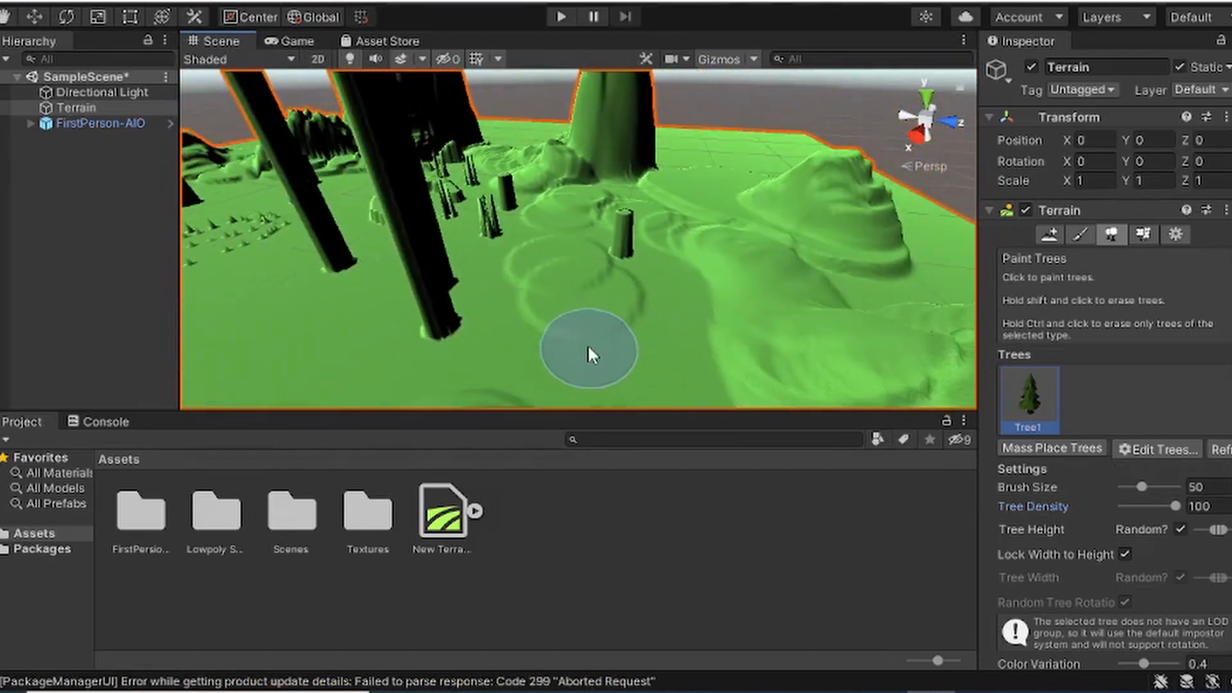
left_click(106, 424)
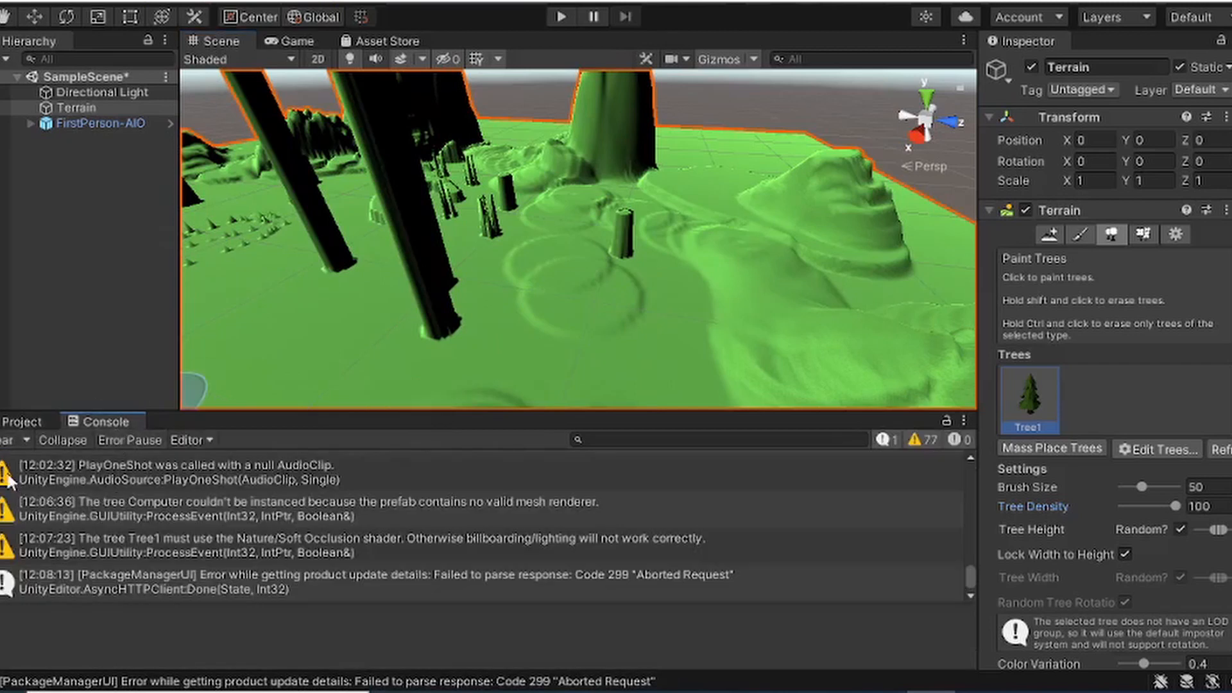
left_click(21, 421)
scroll(622, 315, "up", 2)
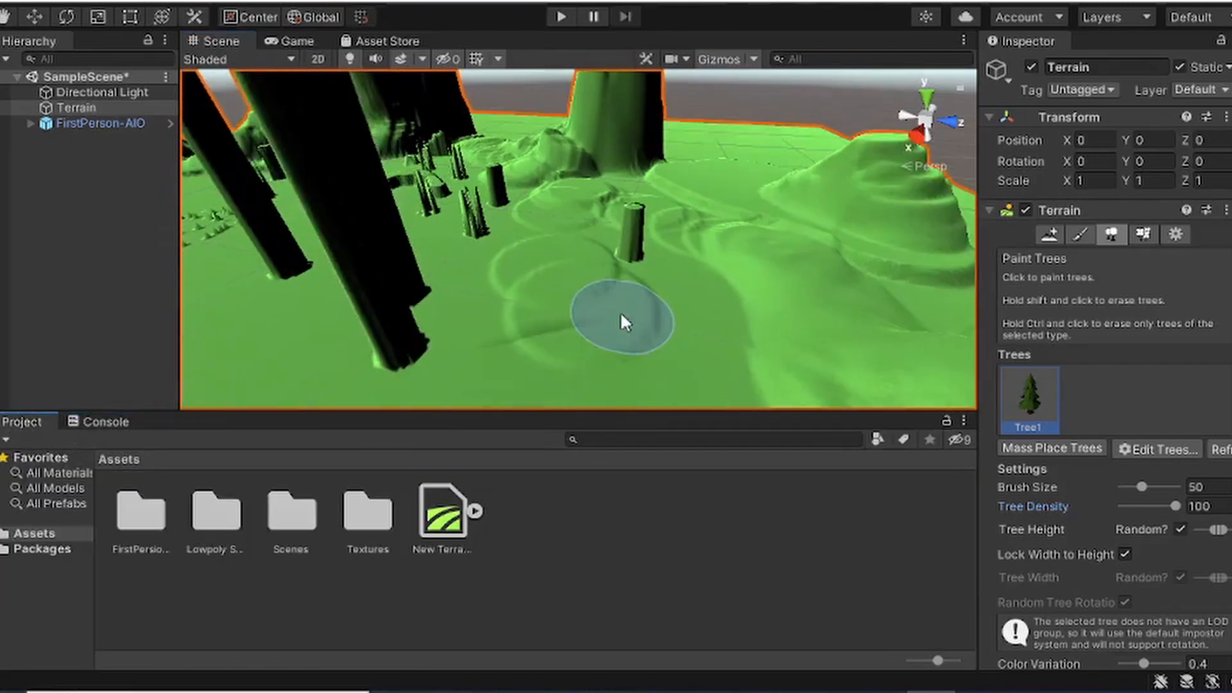
Step: Paint Tree1 pines at full density over and around the existing forest patch
scroll(621, 314, "up", 1)
middle_click_drag(635, 305, 597, 149)
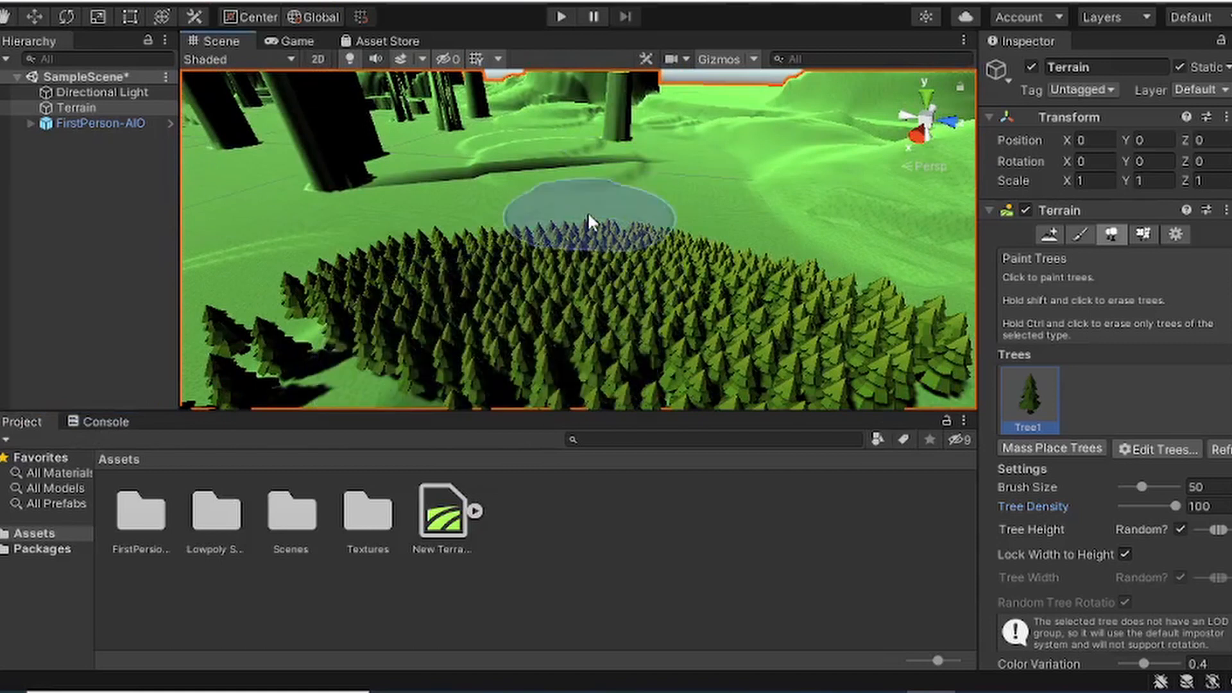
mouse_move(588, 217)
left_mouse_down()
mouse_move(780, 327)
mouse_move(441, 299)
mouse_move(788, 311)
mouse_move(661, 346)
mouse_move(534, 323)
mouse_move(699, 316)
mouse_move(487, 338)
mouse_move(416, 364)
mouse_move(383, 414)
mouse_move(415, 340)
left_mouse_up()
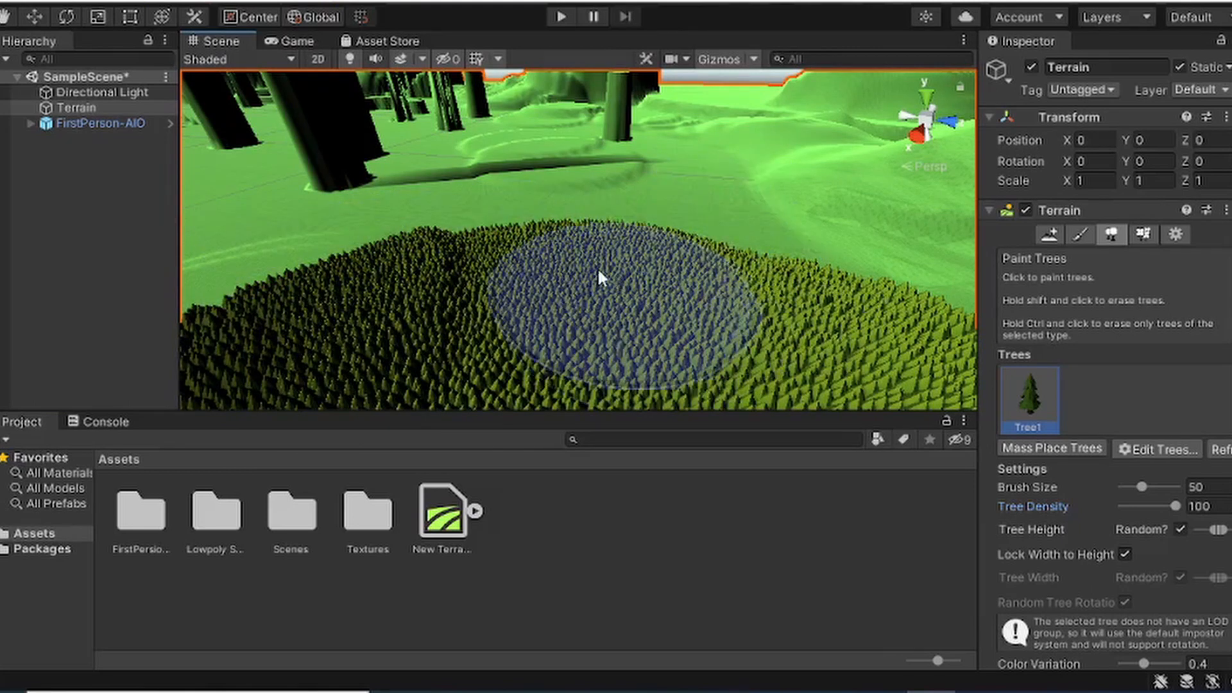
Step: Examine the dense forest from above and the rest of the terrain up to the rocky mountains
mouse_move(432, 314)
right_mouse_down()
mouse_move(618, 420)
mouse_move(614, 312)
right_mouse_up()
scroll(614, 312, "down", 5)
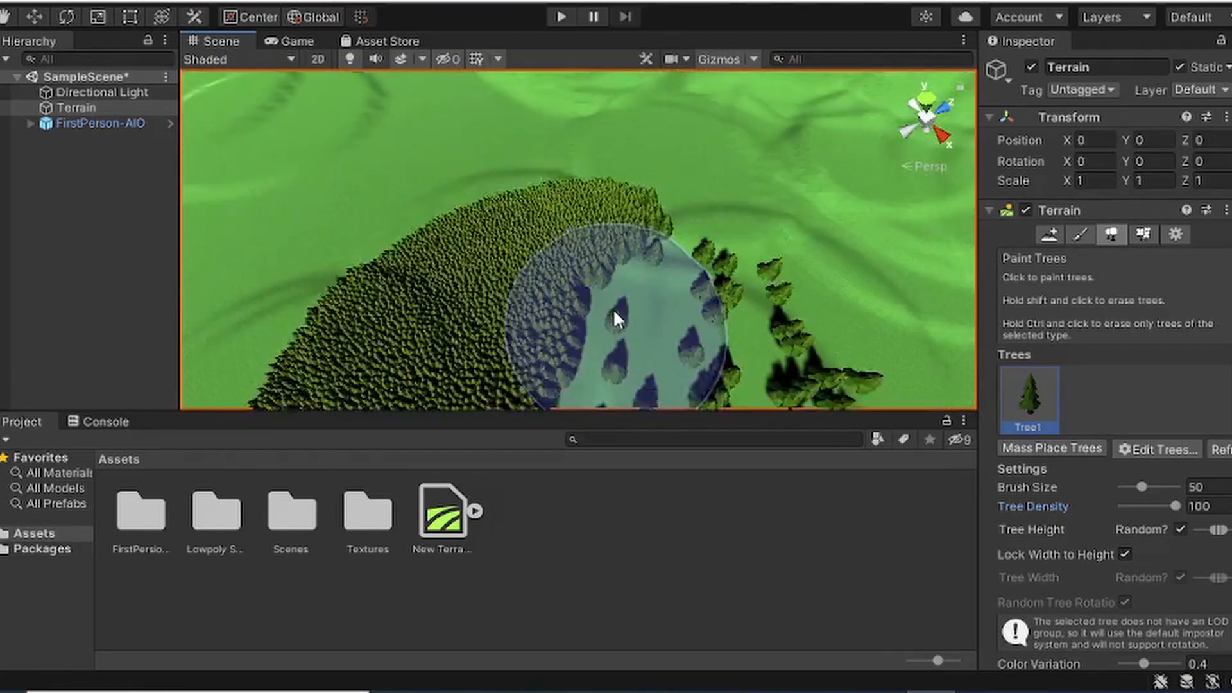
scroll(614, 312, "down", 4)
middle_click_drag(613, 312, 714, 190)
scroll(644, 249, "up", 5)
right_click_drag(575, 227, 443, 122)
middle_click_drag(593, 195, 302, 436)
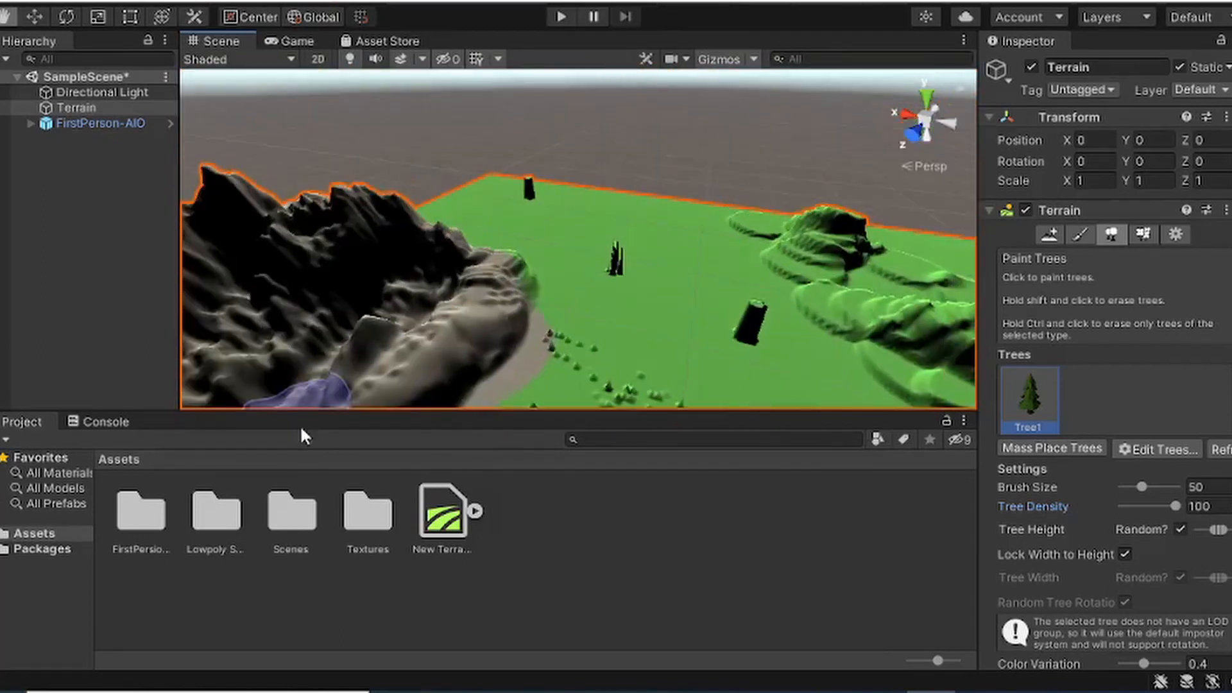
scroll(451, 334, "down", 4)
right_click_drag(668, 228, 619, 253)
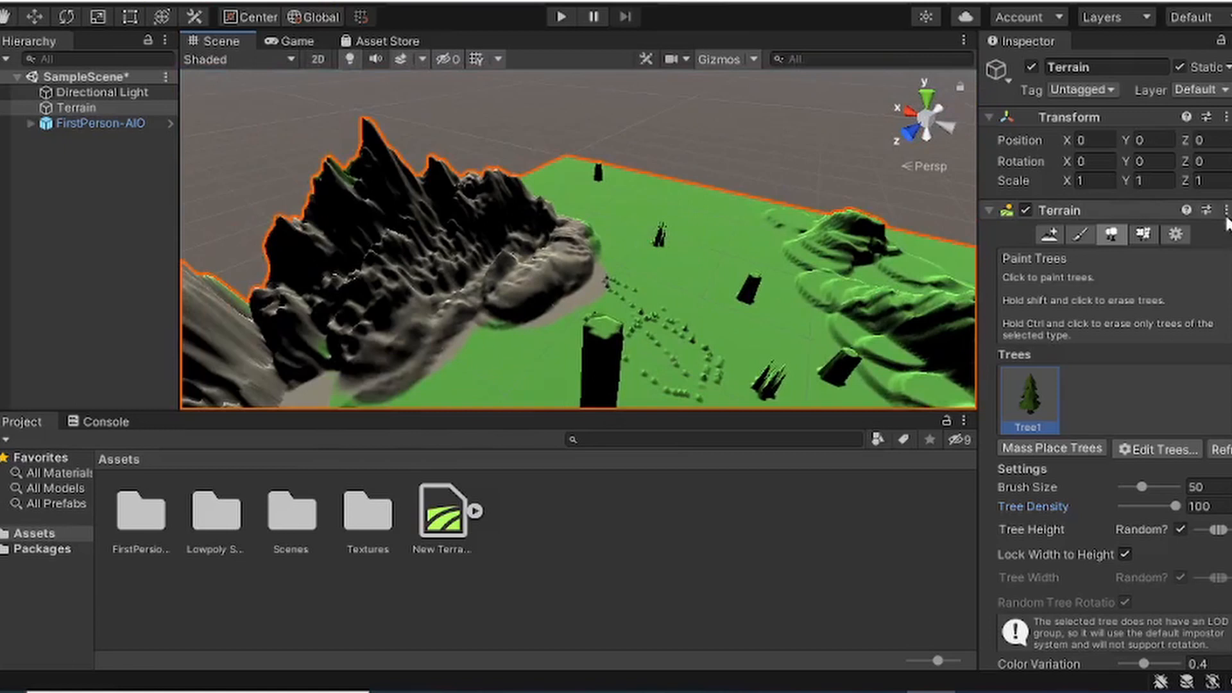
Step: Switch the terrain to Paint Details, create a new brush from a project texture, and review the detail settings
left_click(1143, 235)
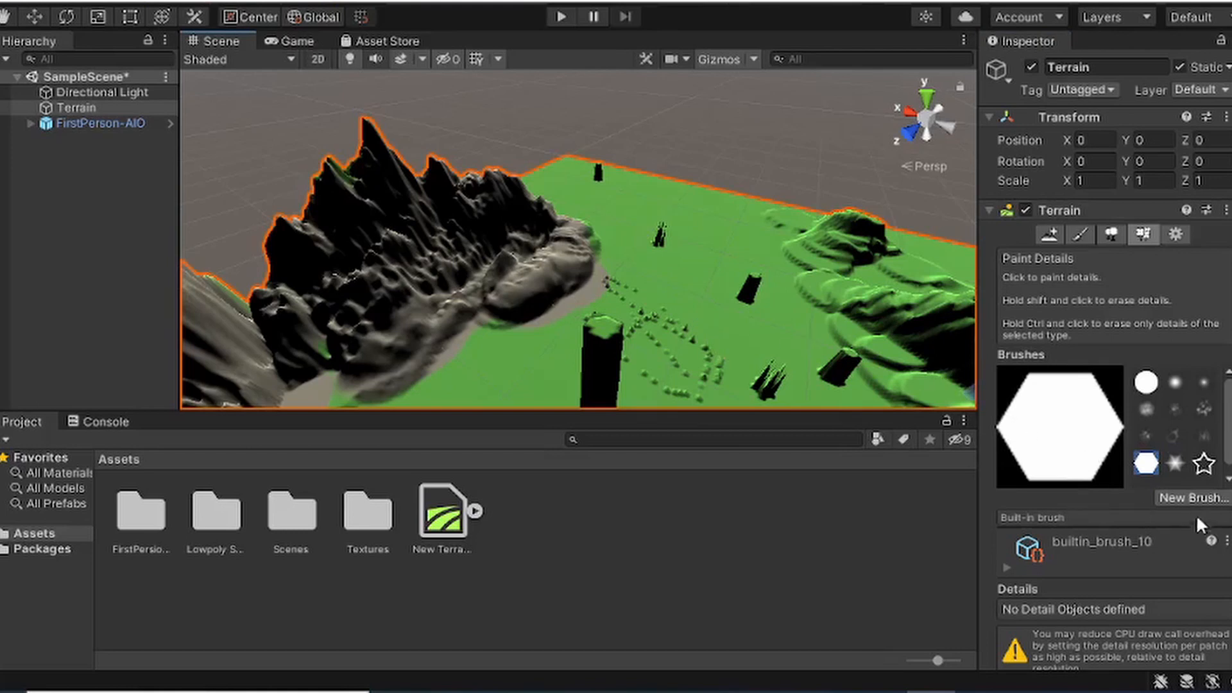
left_click(1186, 498)
left_click(1180, 550)
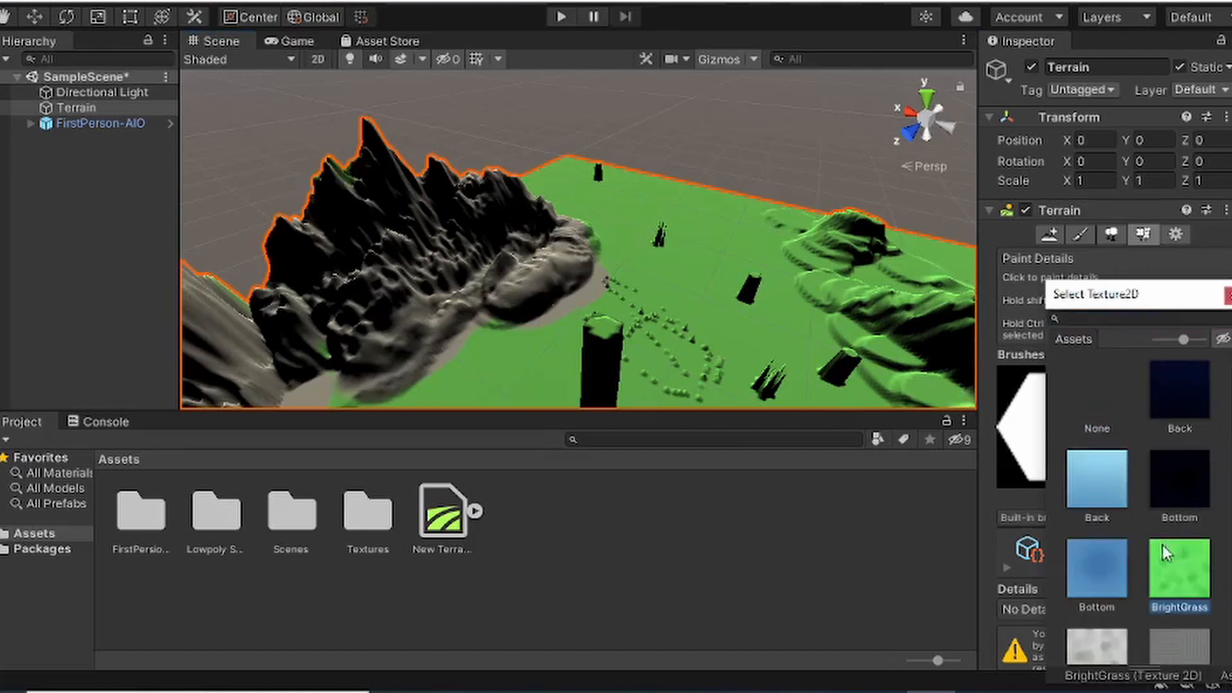
scroll(1159, 546, "down", 2)
double_click(1092, 535)
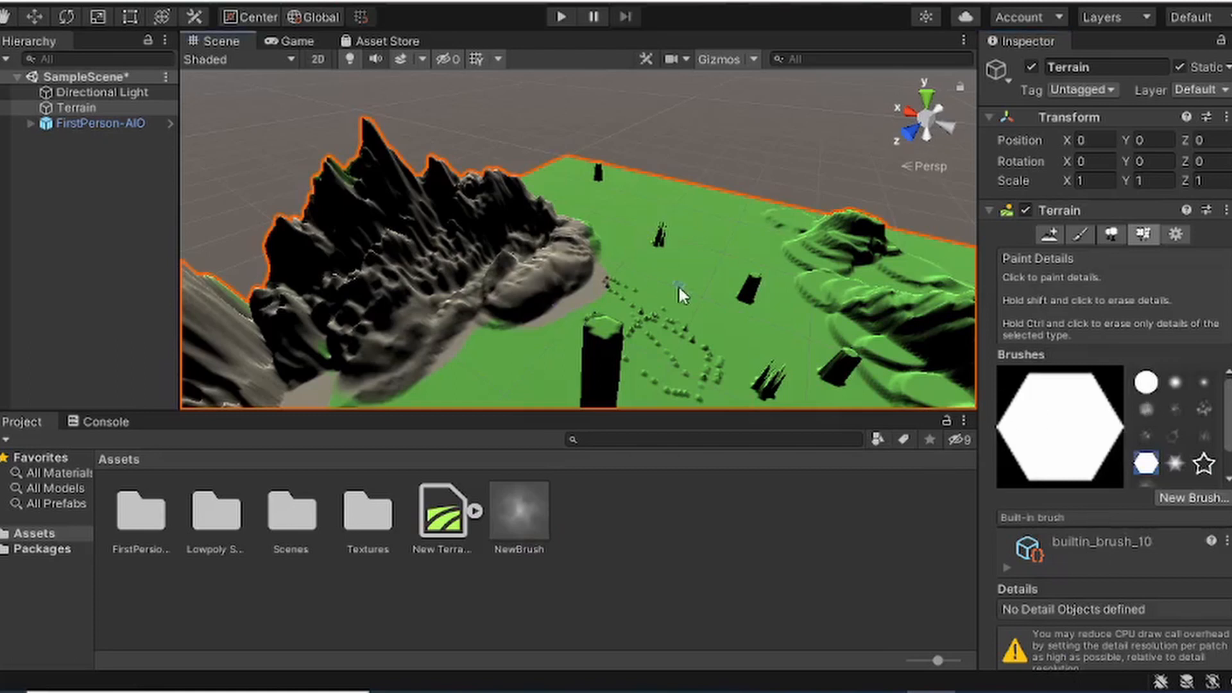
scroll(1092, 306, "down", 5)
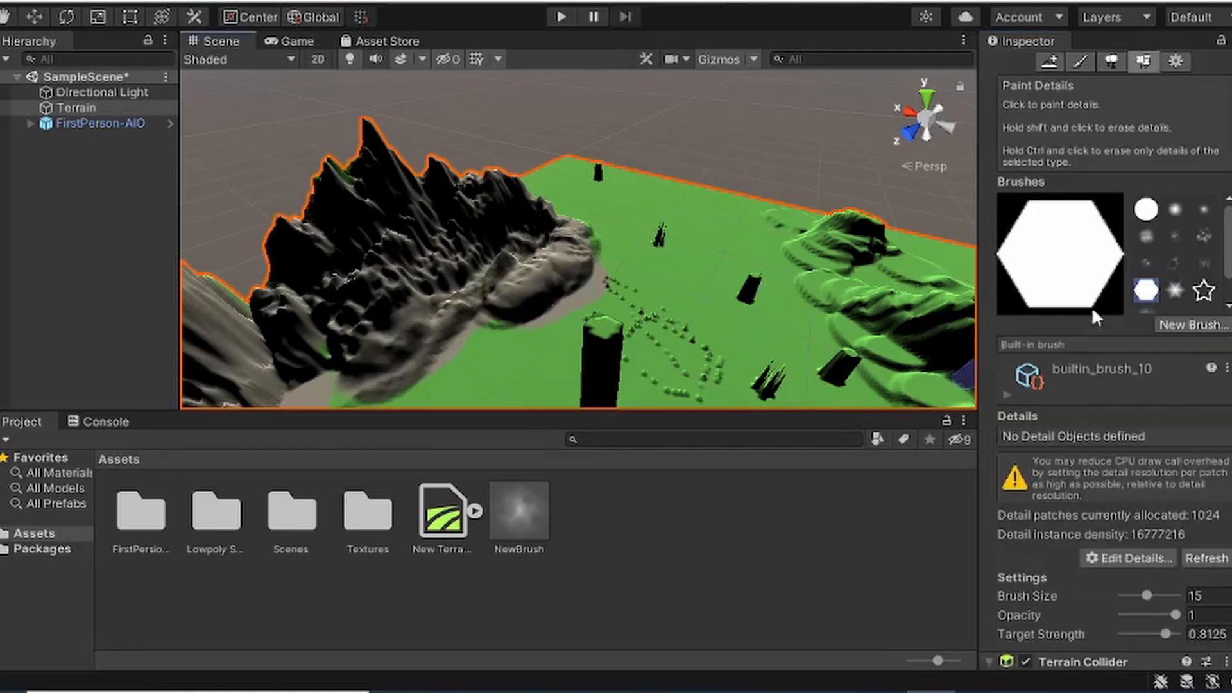
scroll(1091, 306, "up", 5)
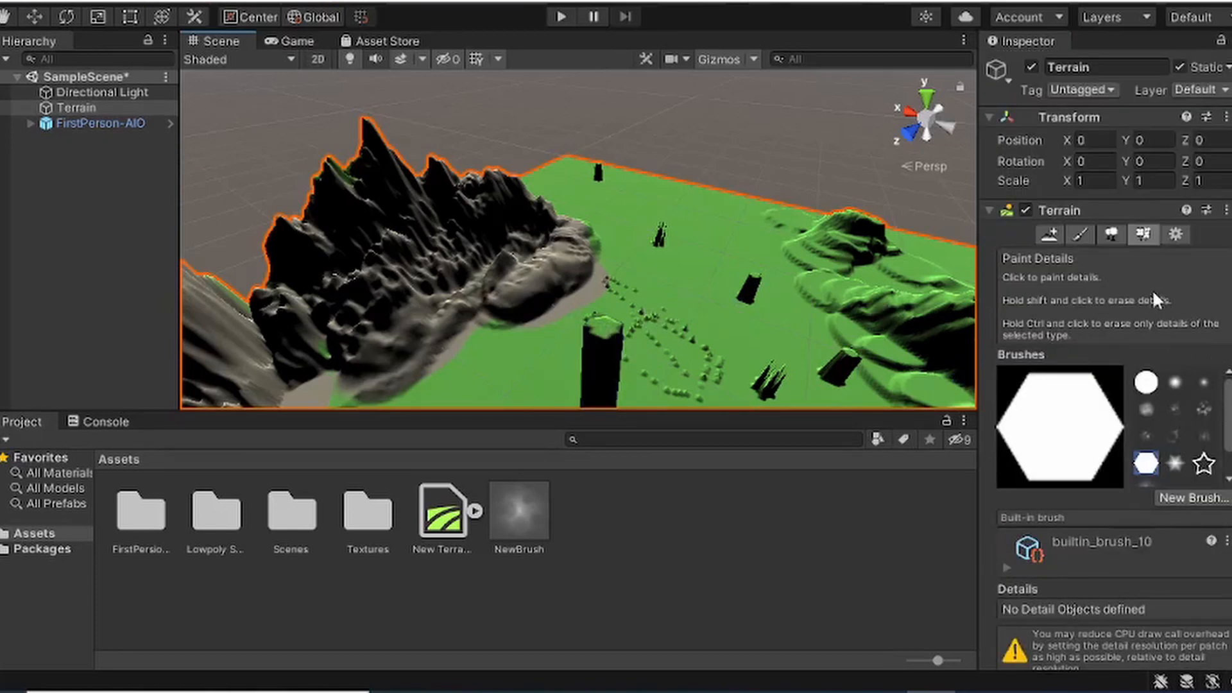
Step: In the Terrain Settings, set the grass wind Bending to 1 and Size to 1
left_click(1175, 233)
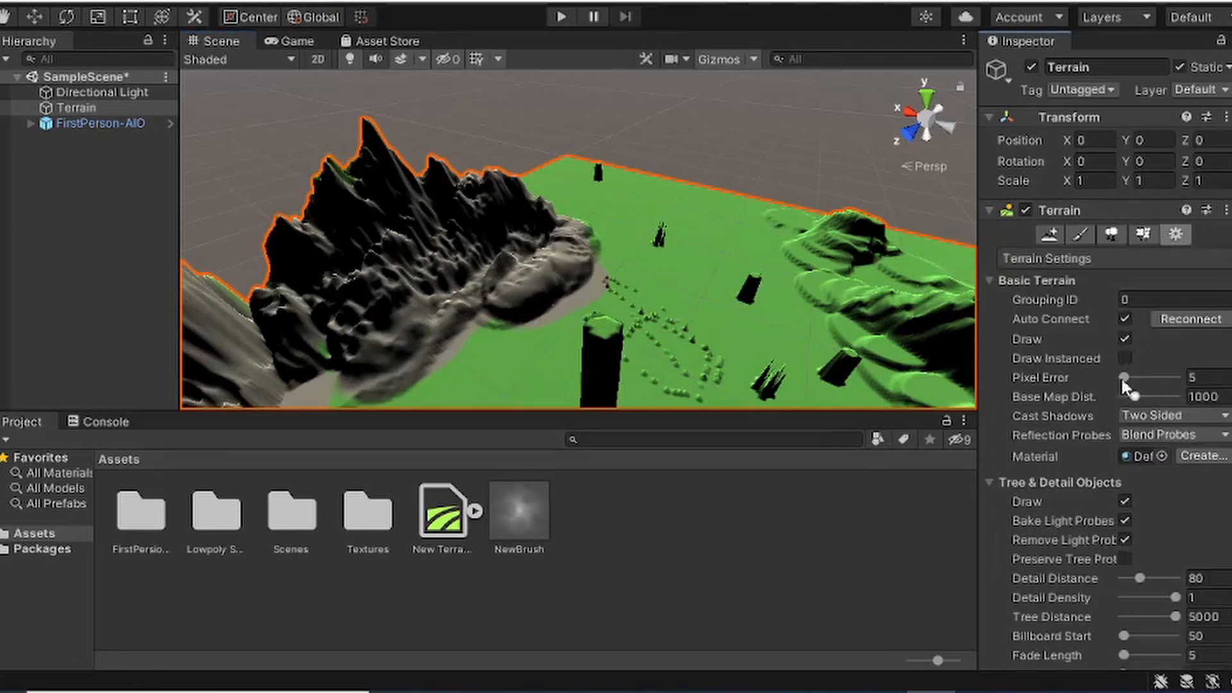
scroll(1091, 426, "down", 15)
scroll(1091, 417, "up", 15)
scroll(1092, 419, "down", 6)
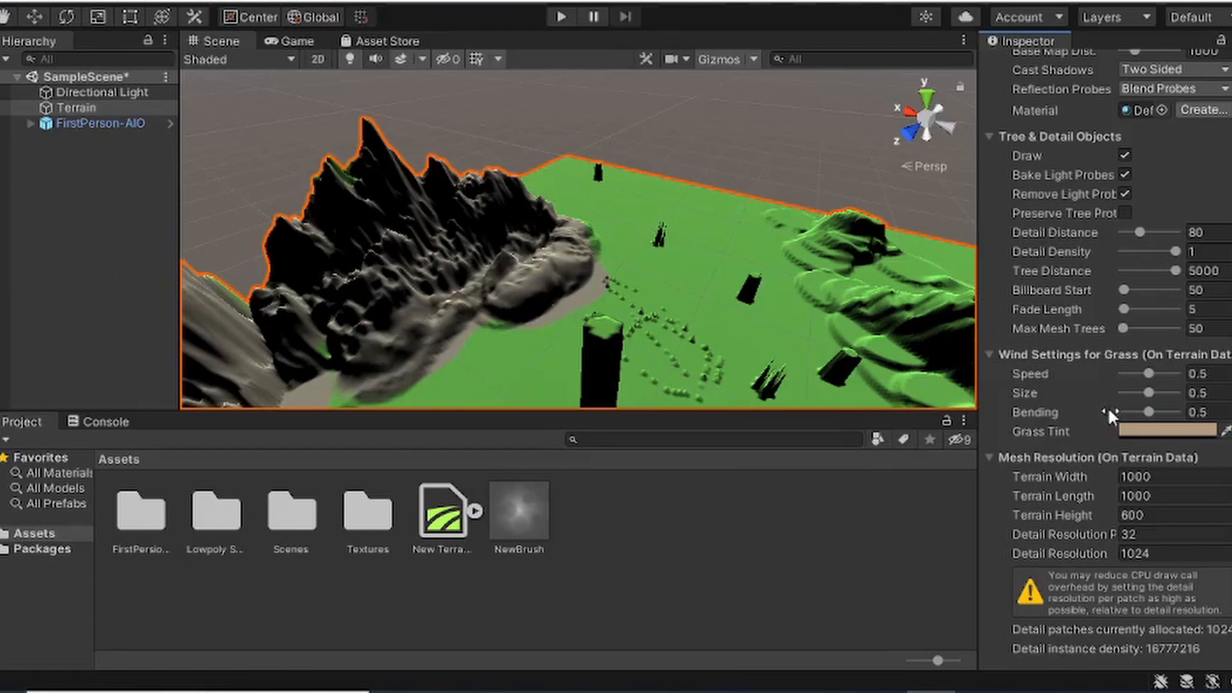
left_click(1141, 413)
left_click_drag(1186, 411, 1231, 449)
left_click_drag(1146, 393, 1187, 393)
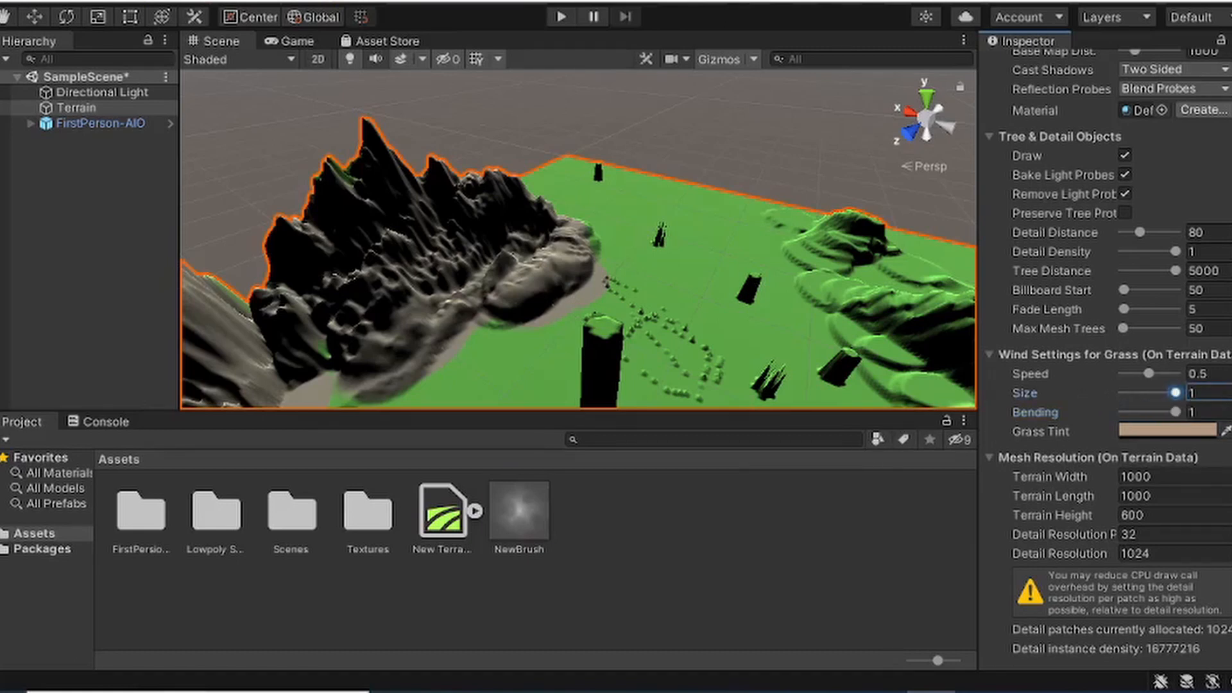
scroll(615, 304, "down", 3)
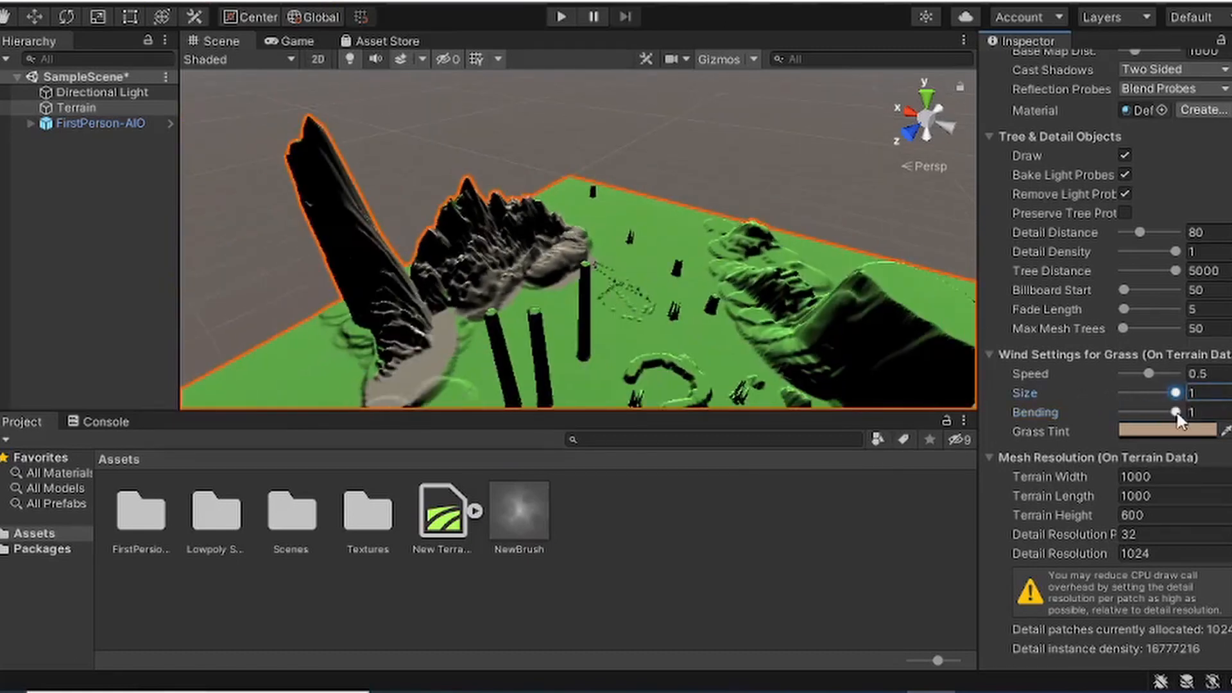
left_click_drag(1160, 394, 1155, 390)
scroll(1157, 396, "up", 5)
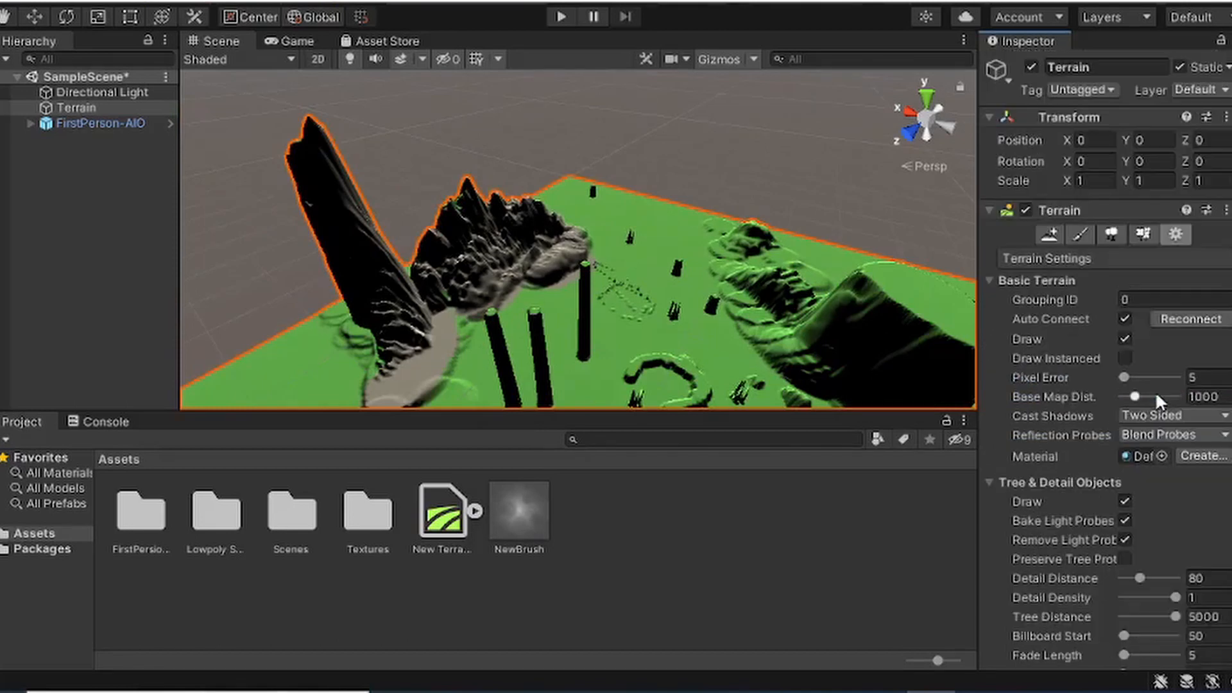
Step: Switch the terrain to Create Neighbor Terrains and bring the whole tile with its surrounding outlines into view
left_click(1046, 235)
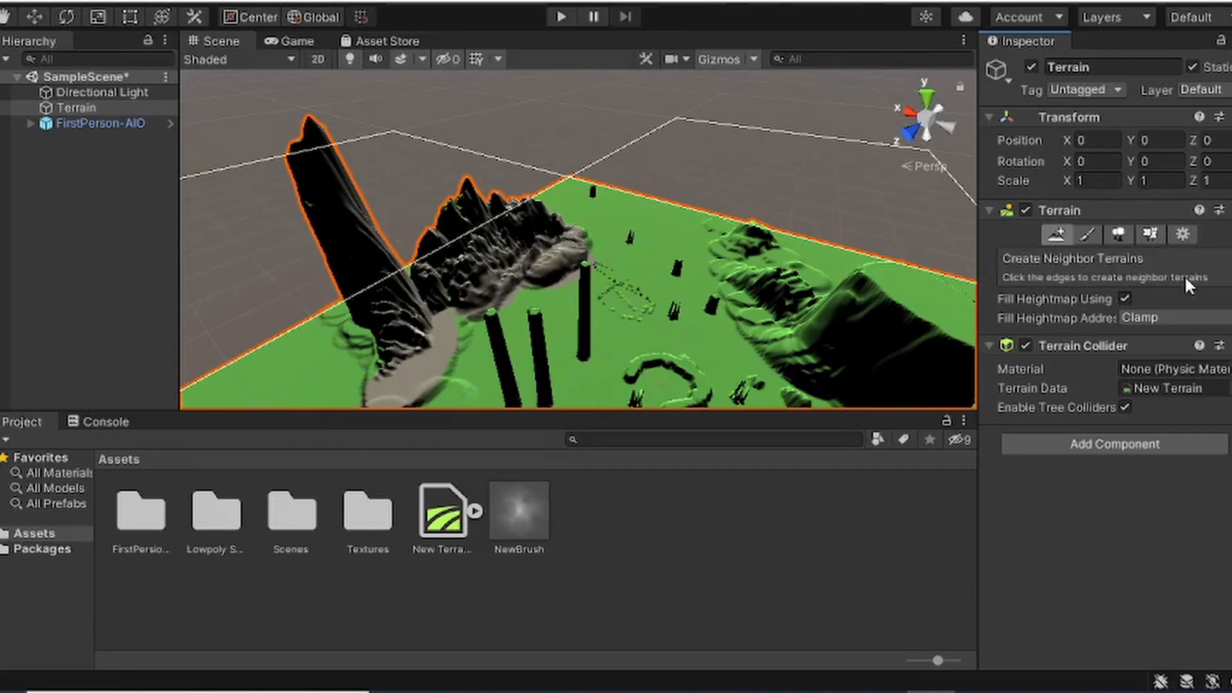
scroll(662, 349, "down", 8)
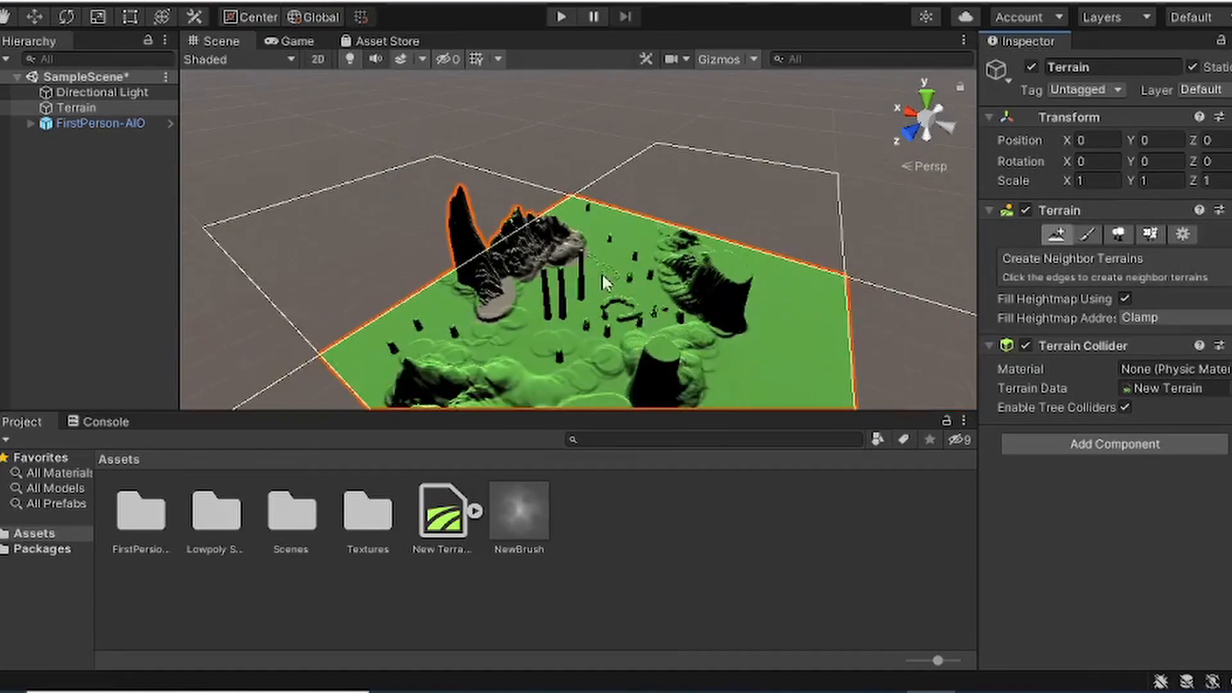
right_click_drag(498, 276, 674, 372)
scroll(718, 270, "down", 6)
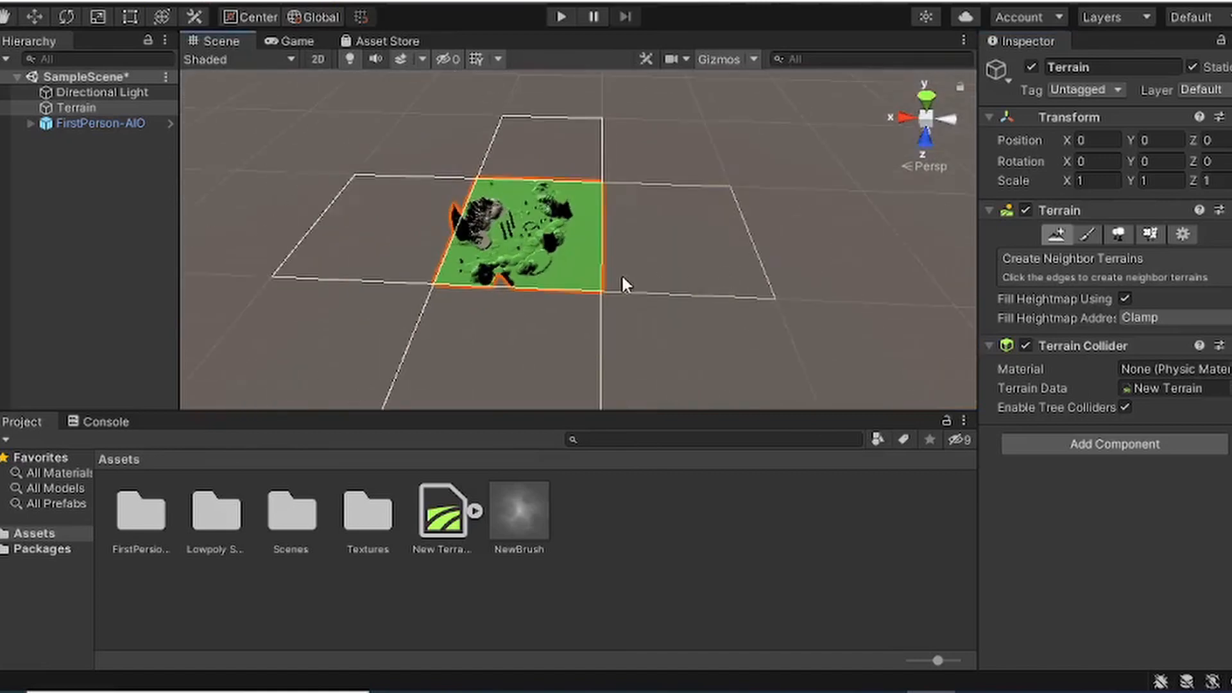
middle_click_drag(621, 276, 675, 298)
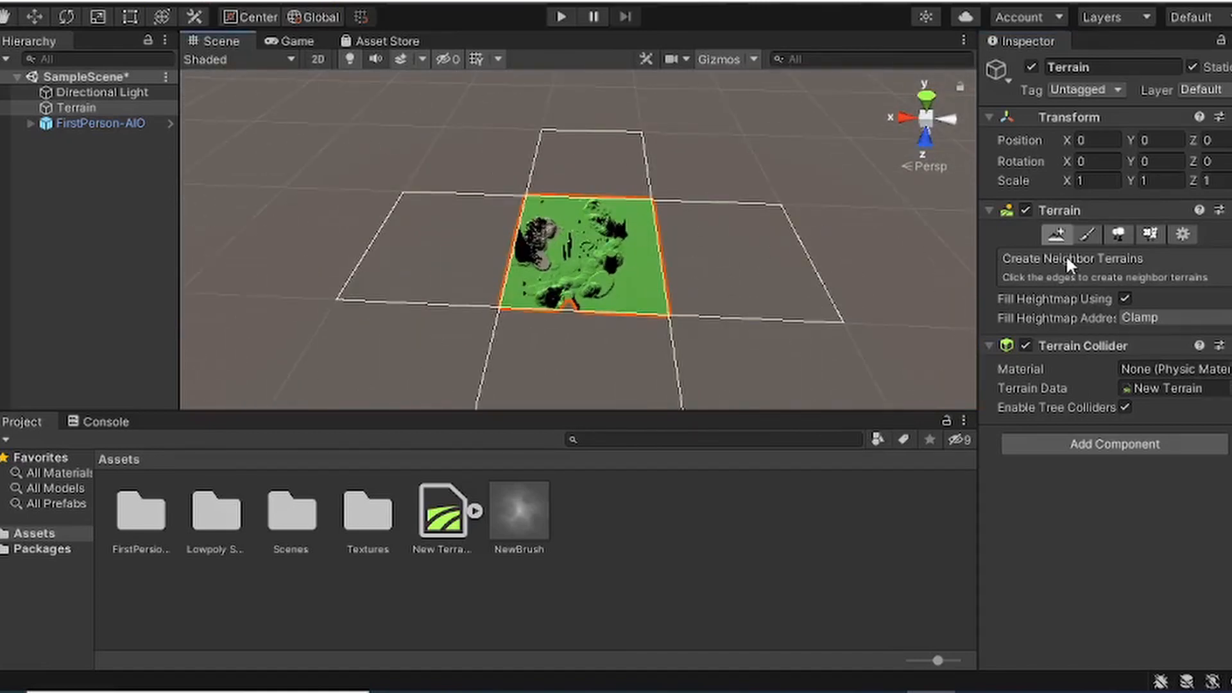
Step: Try the Mirror heightmap address mode, return it to Clamp, and toggle the neighbor heightmap fill off and on
left_click(1145, 321)
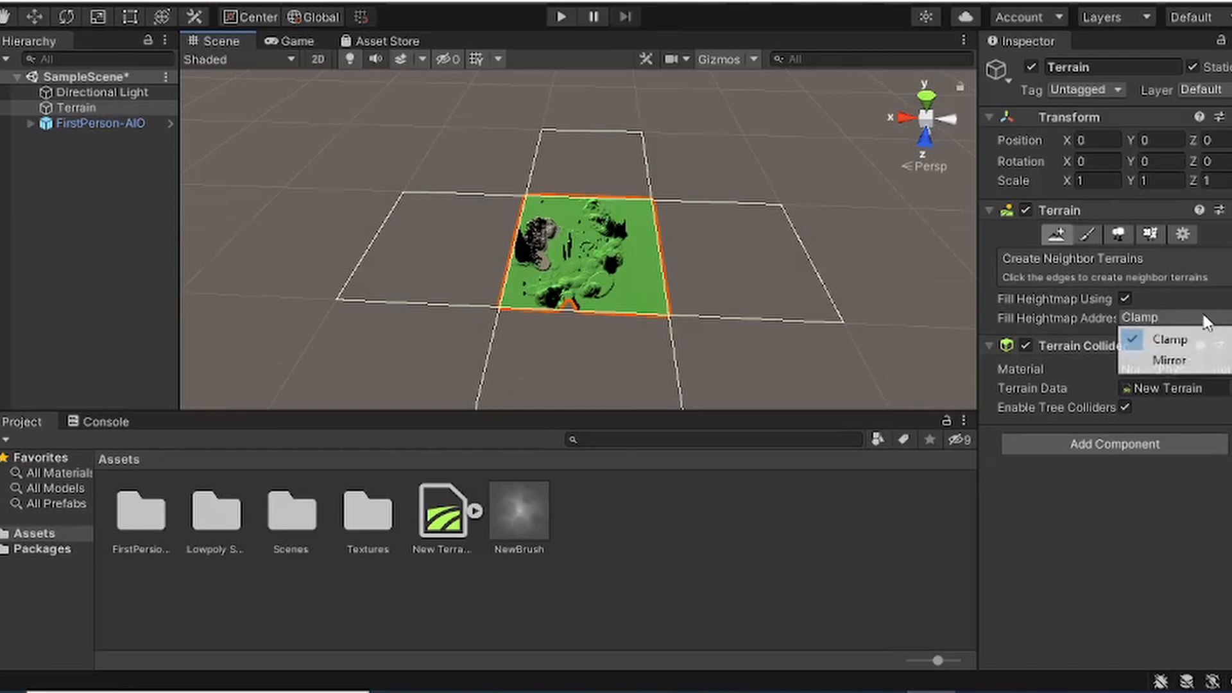
left_click(1179, 361)
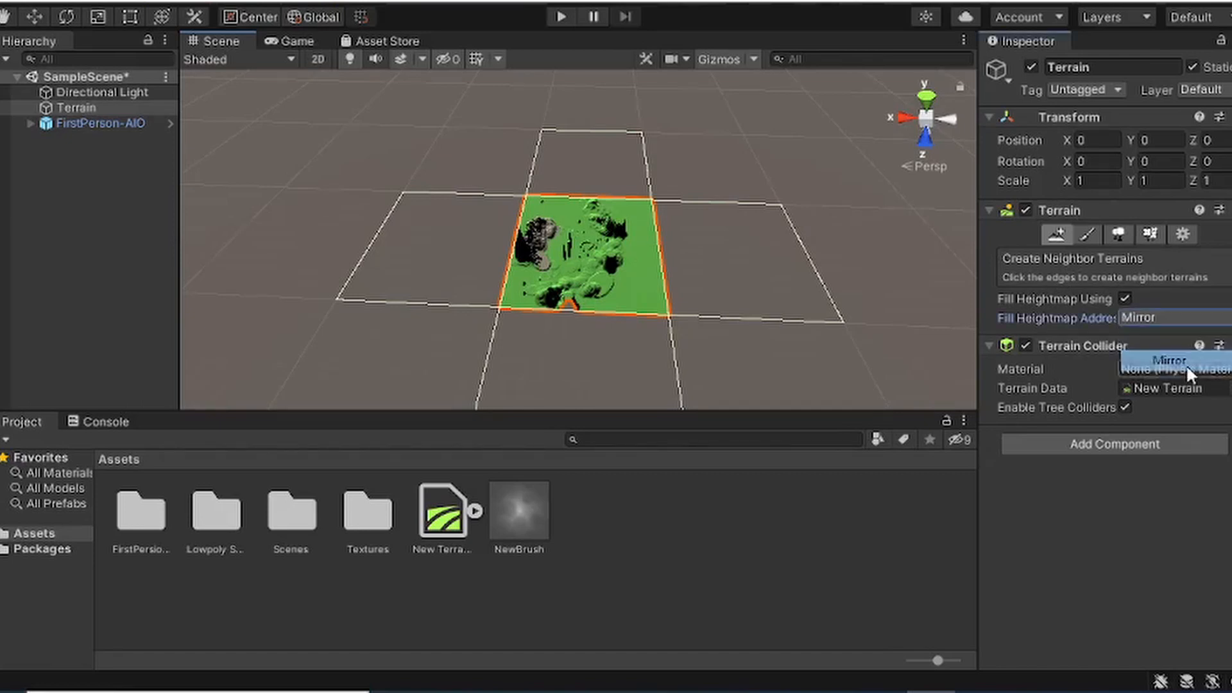
left_click(1149, 317)
left_click(1139, 338)
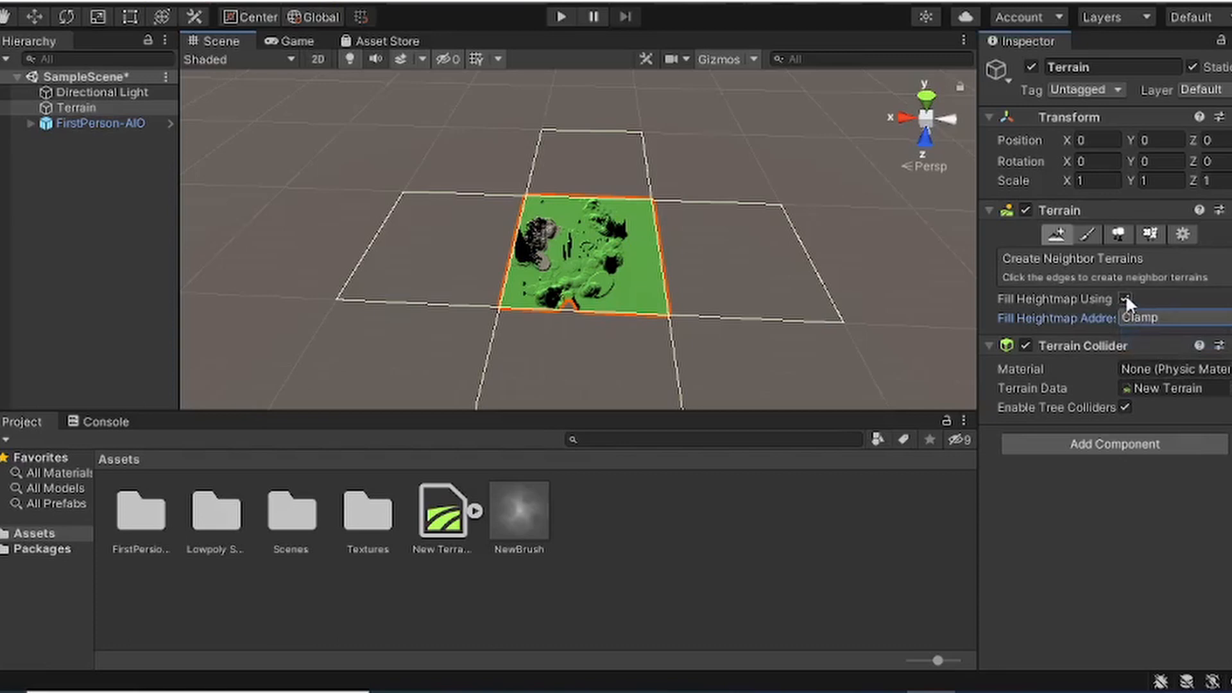
left_click(1123, 298)
left_click(1123, 297)
Step: Create a neighbor terrain on each of the four sides of the original terrain
left_click(768, 279)
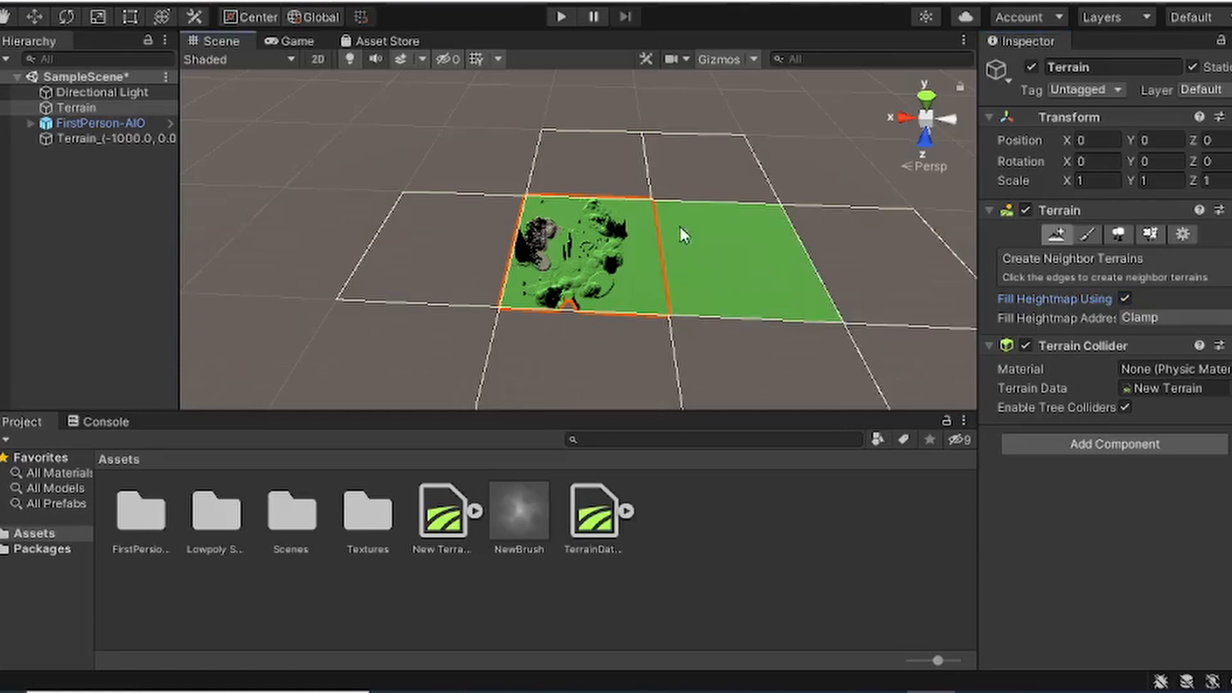
left_click(611, 180)
left_click(390, 261)
left_click(575, 360)
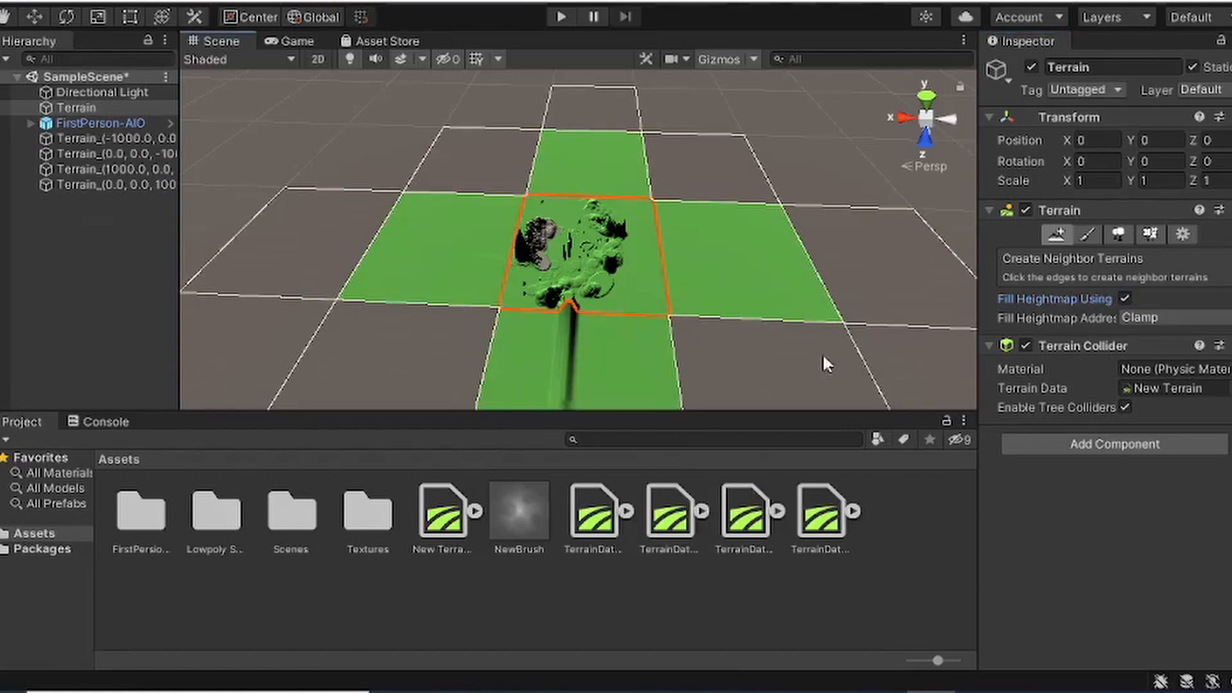
Step: Create neighbor terrains in the four diagonal corner tiles to complete a three-by-three terrain grid
left_click(823, 357)
left_click(748, 182)
left_click(472, 162)
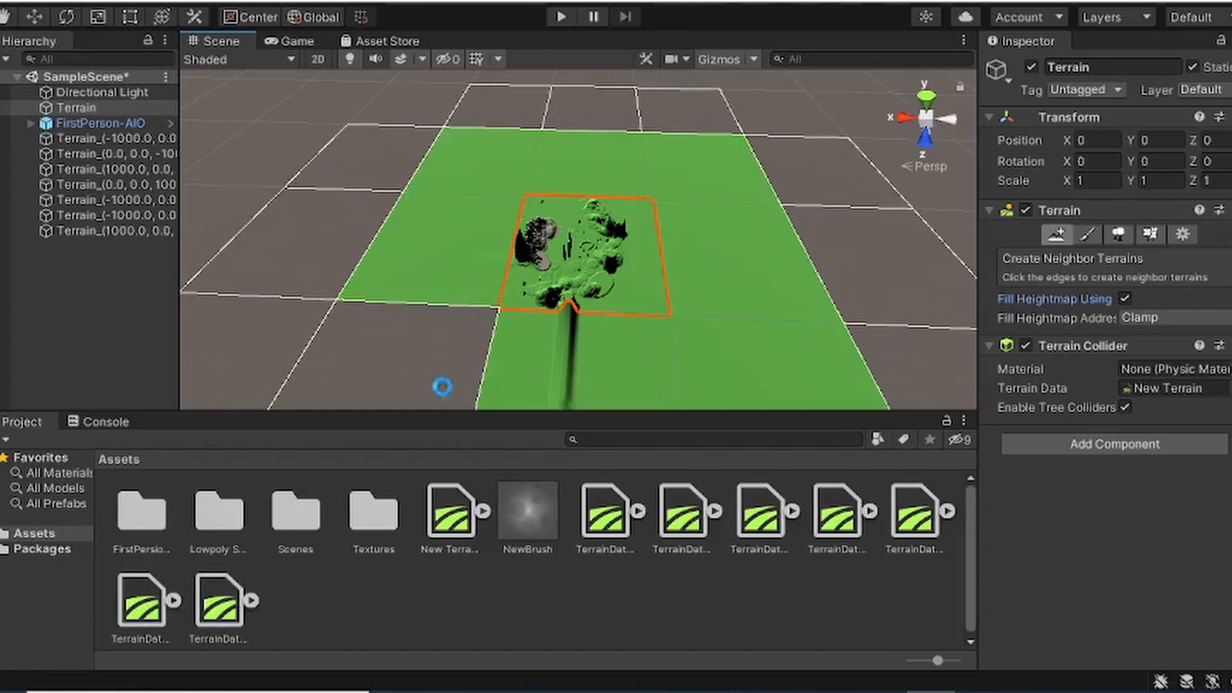
left_click(441, 388)
Step: Create five more neighbor terrains beyond two adjoining edges of the three-by-three terrain grid
left_click_drag(449, 334, 661, 276, "alt")
middle_click_drag(661, 276, 786, 152)
middle_click_drag(367, 281, 453, 447)
left_click(369, 296)
left_click(514, 219)
left_click(616, 196)
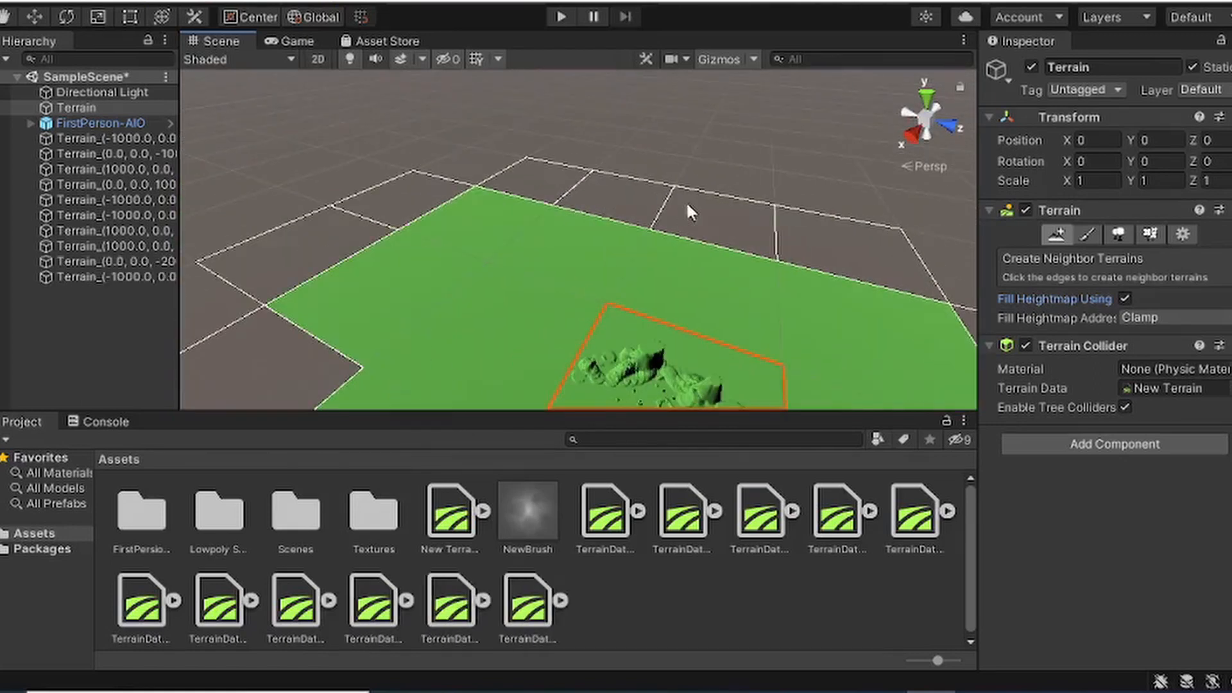
left_click(712, 215)
left_click(802, 236)
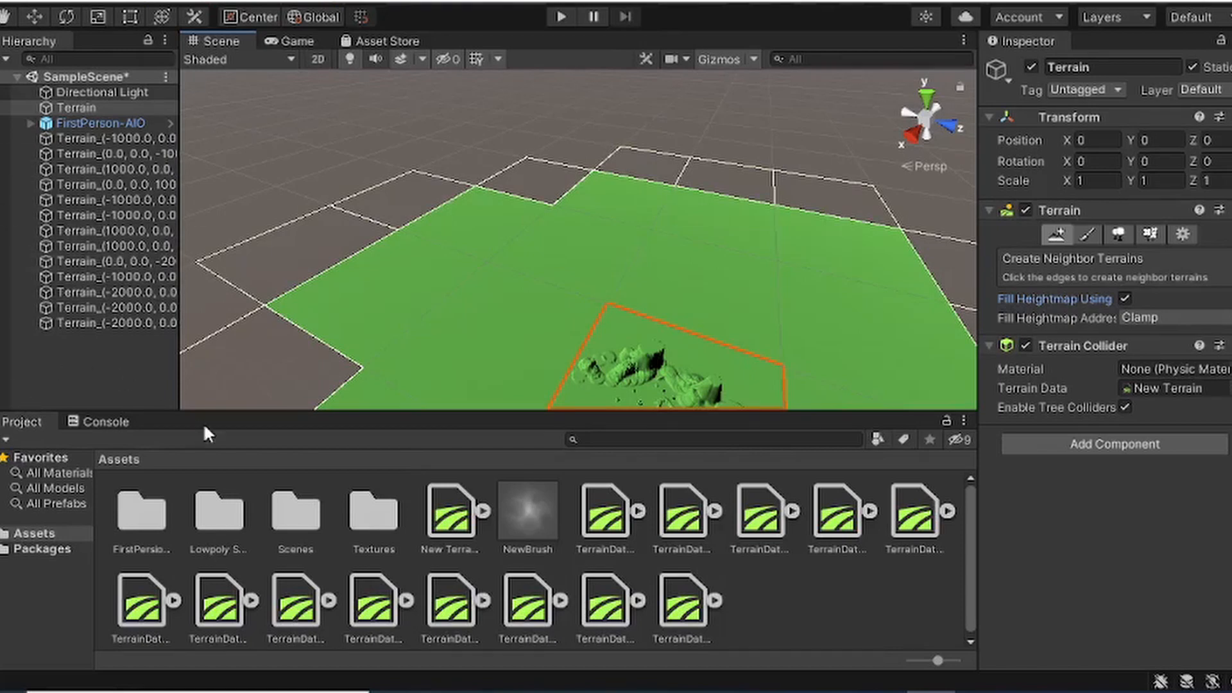
Step: Examine the TerrainData assets of the neighbor terrains one by one in the Assets folder
left_click(163, 377)
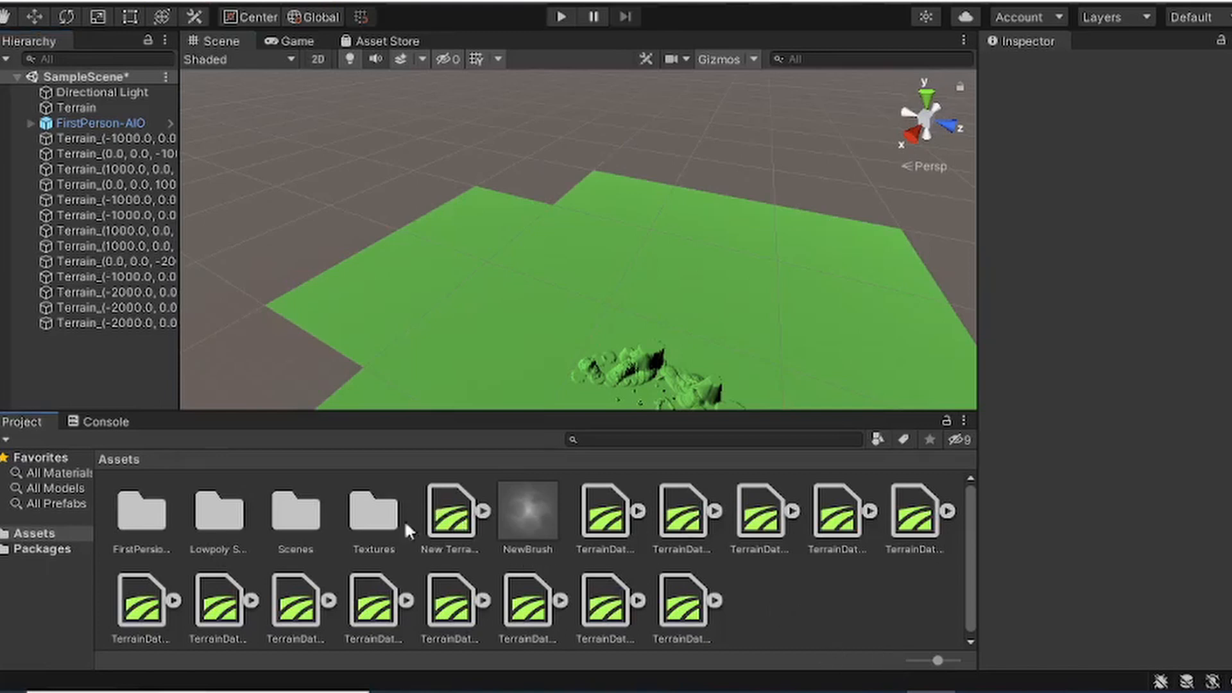
left_click(606, 513)
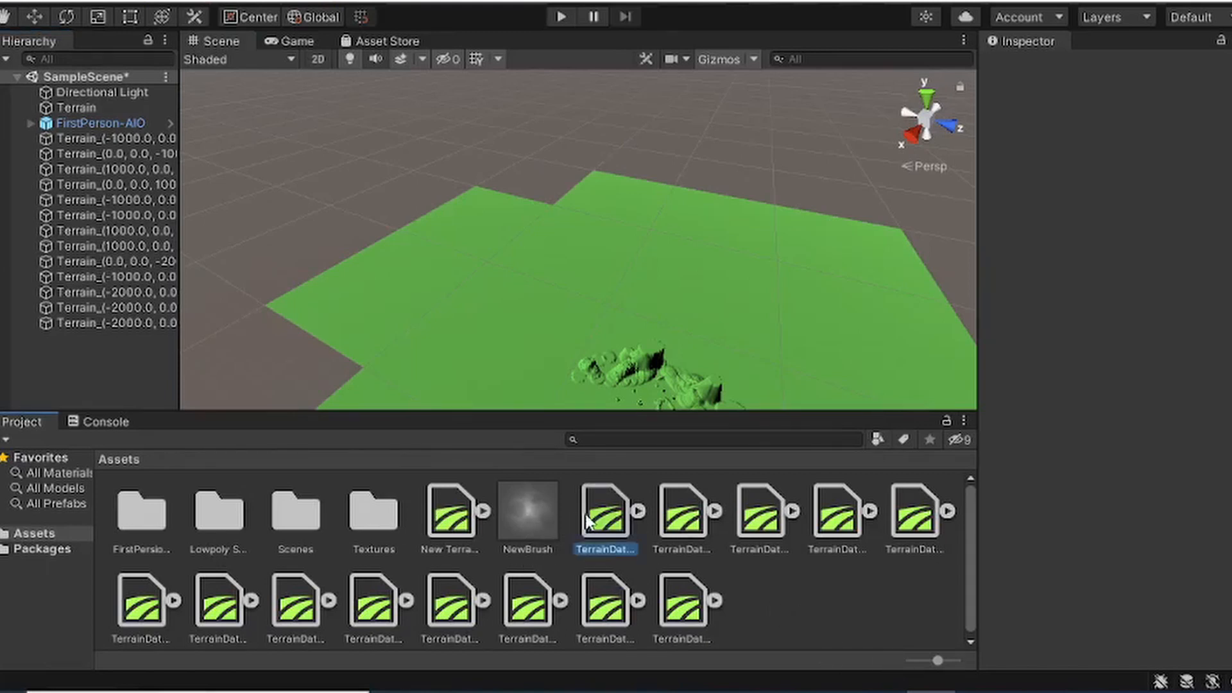
left_click(684, 514)
left_click(775, 516)
left_click(838, 513)
left_click(915, 513)
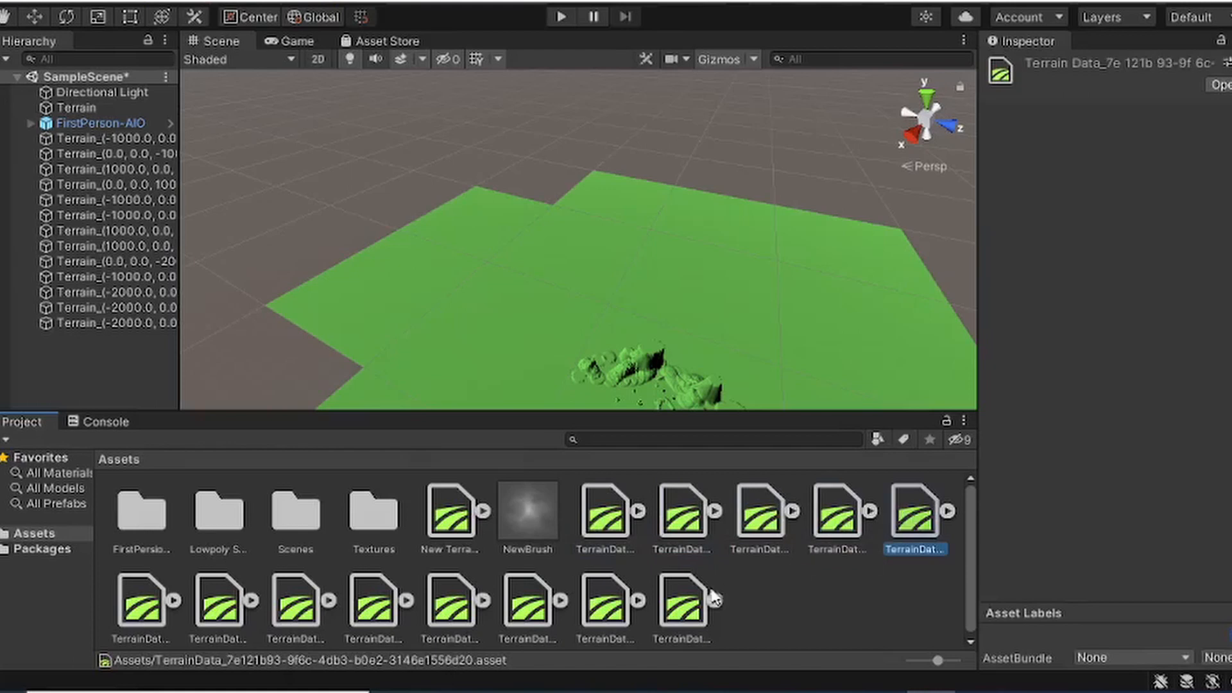
left_click(683, 602)
left_click(605, 599)
left_click(523, 610)
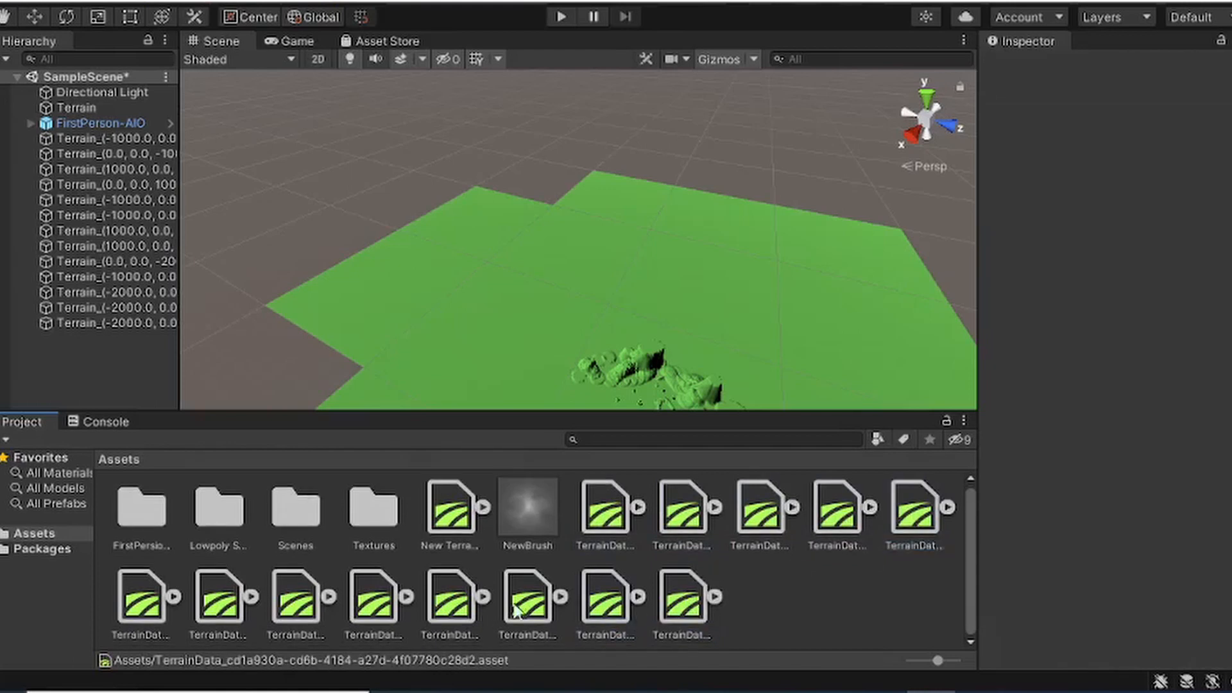
left_click(460, 610)
left_click(369, 600)
left_click(312, 605)
left_click(218, 600)
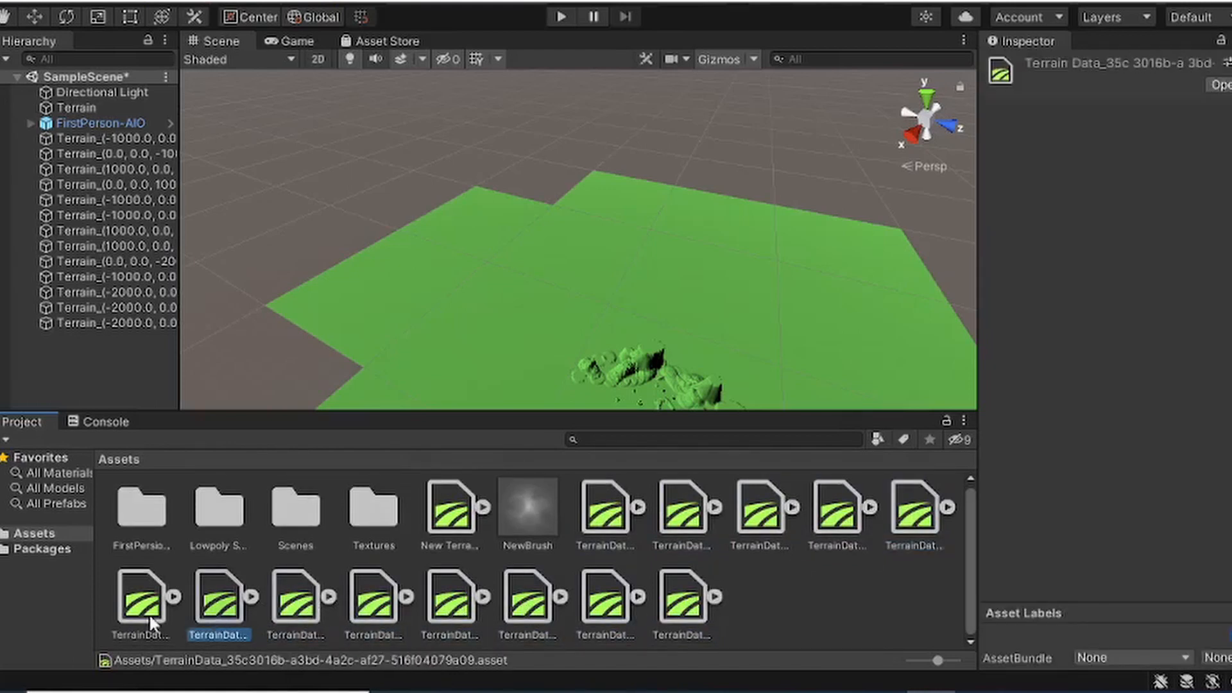
left_click(141, 600)
Step: Select the FirstPerson-AIO player and frame it in the scene among the pine trees
left_click(102, 123)
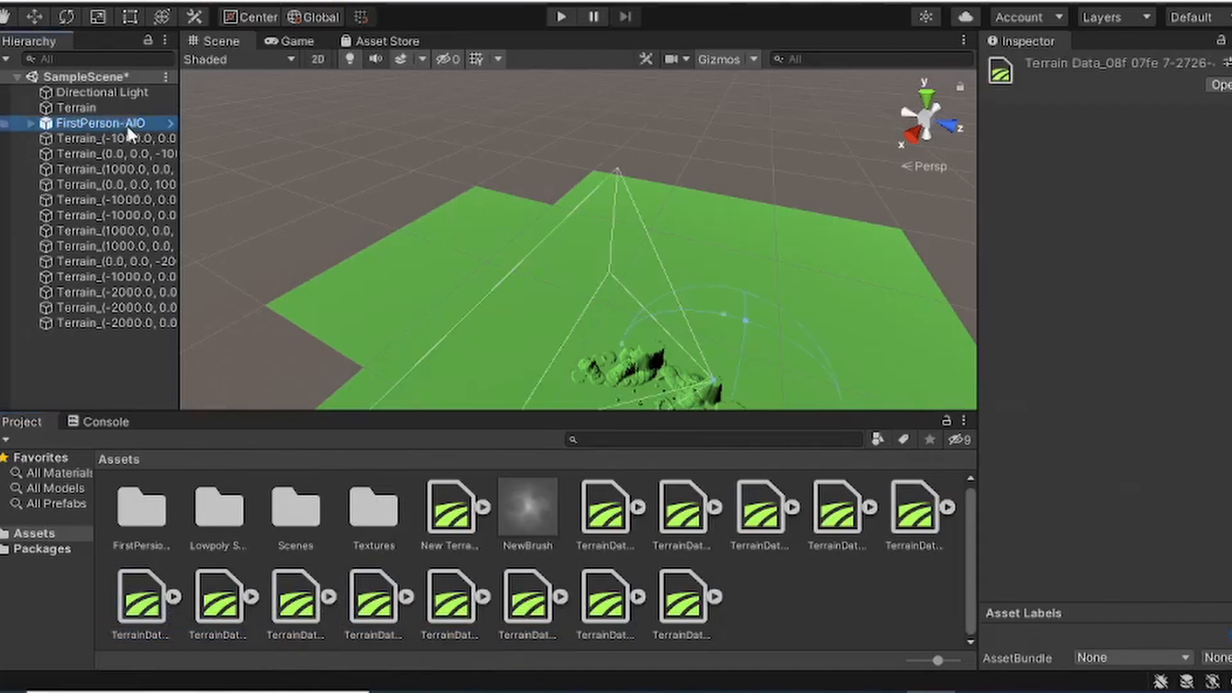
middle_click_drag(484, 233, 437, 191)
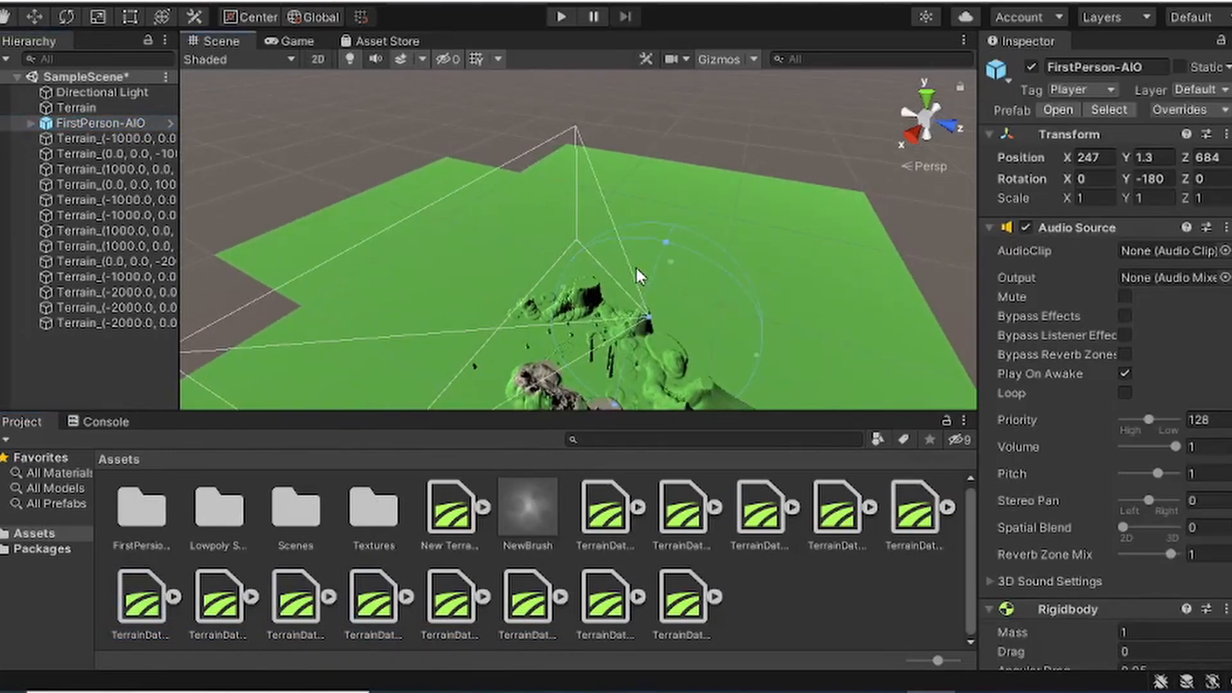
key("f")
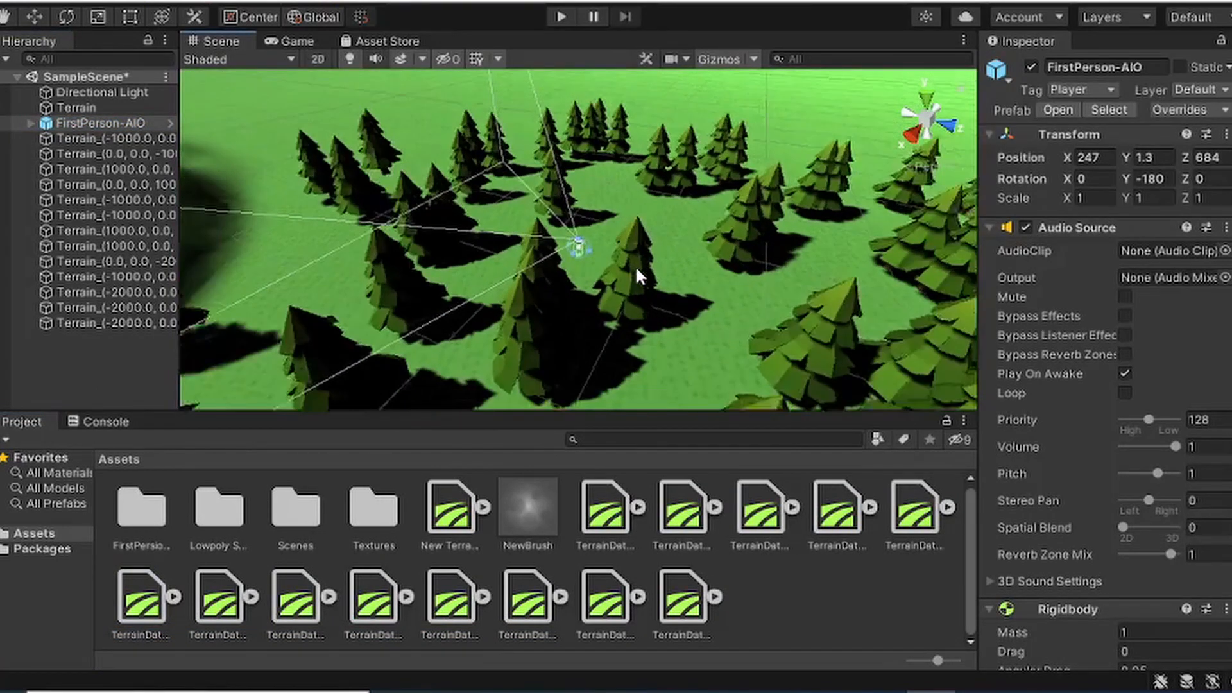
middle_click_drag(555, 254, 573, 272)
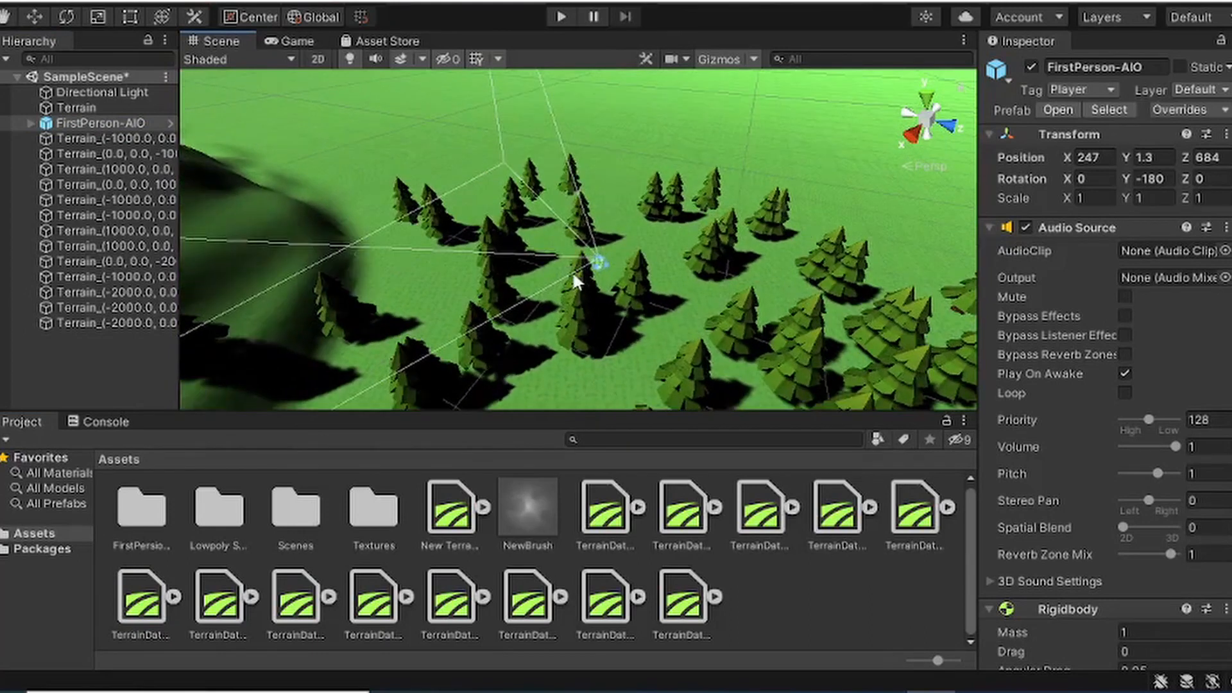
Step: Play the scene and explore the pine forest in first person by walking, sprinting and jumping
left_click(561, 17)
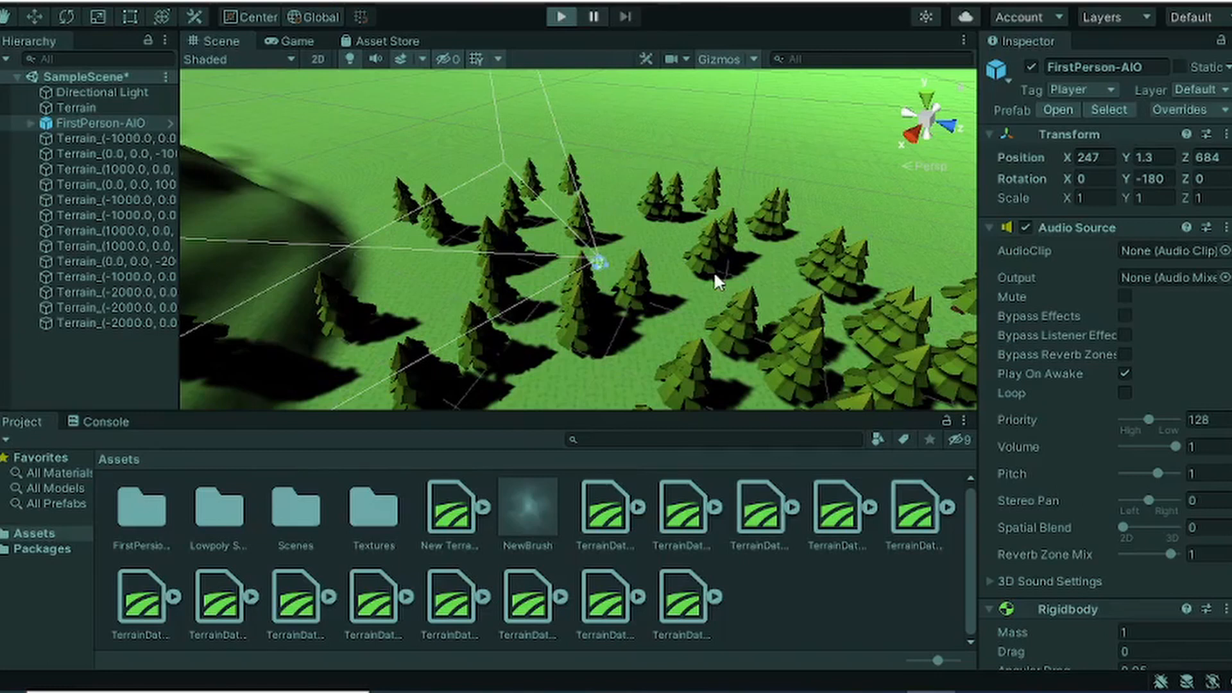
key("w")
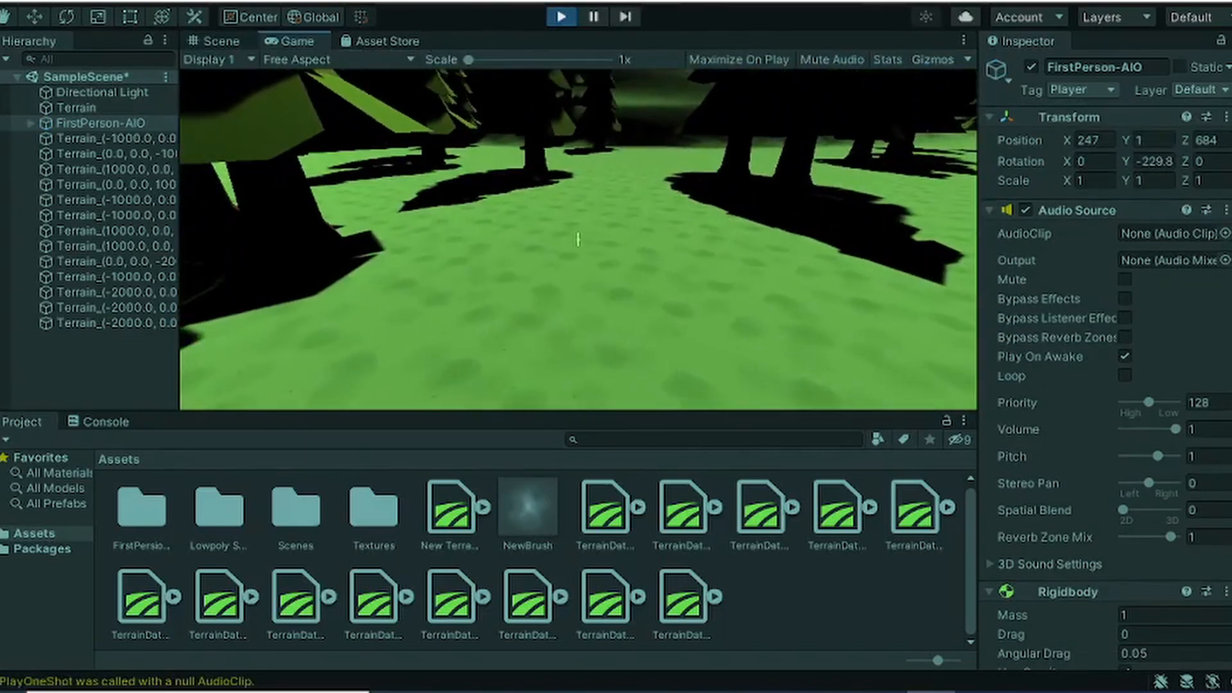
key("shift+w")
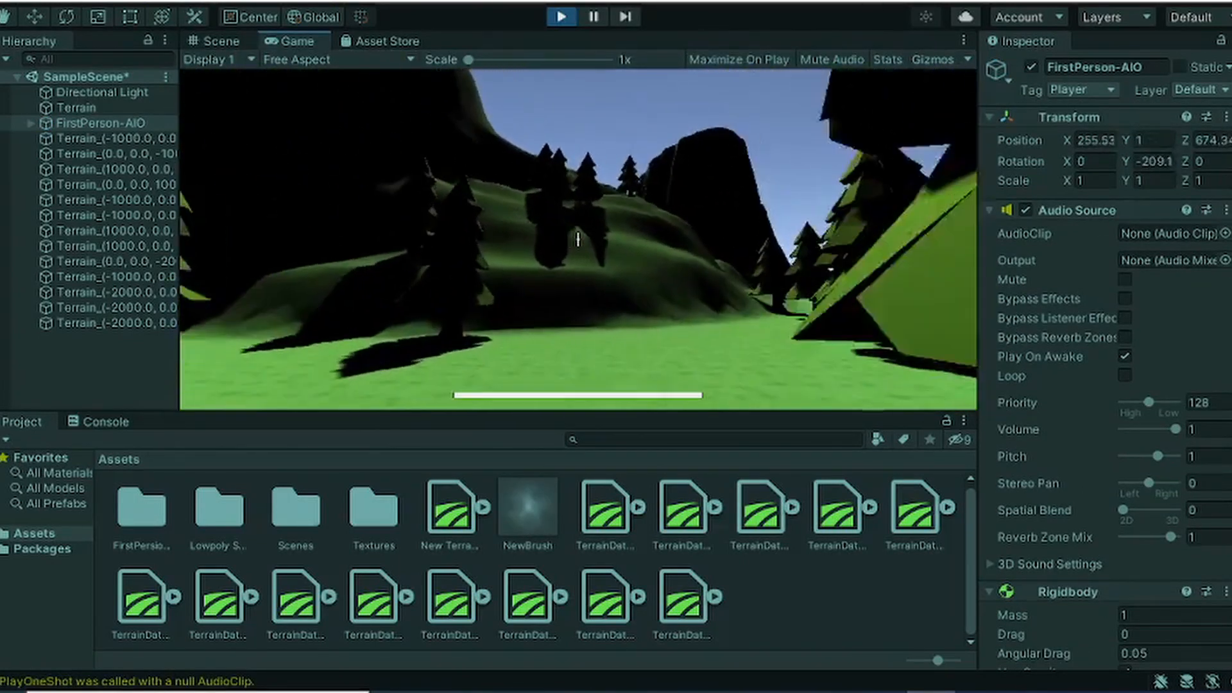
key("space")
key("shift+w")
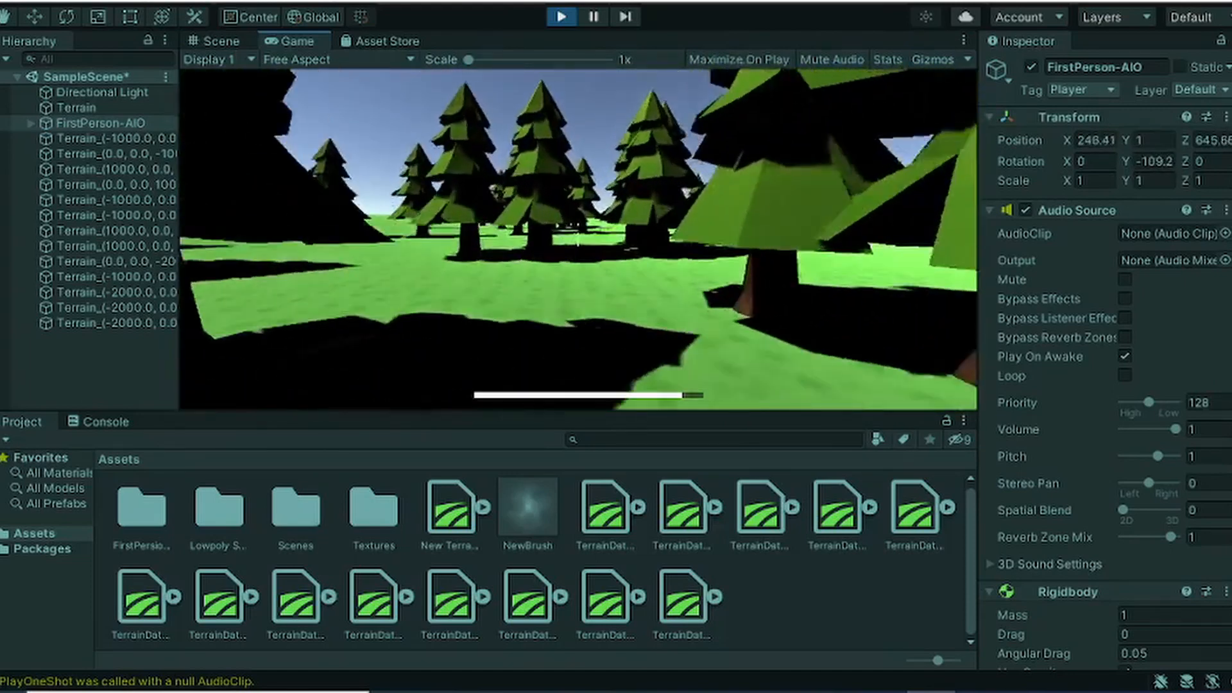
key("shift+w")
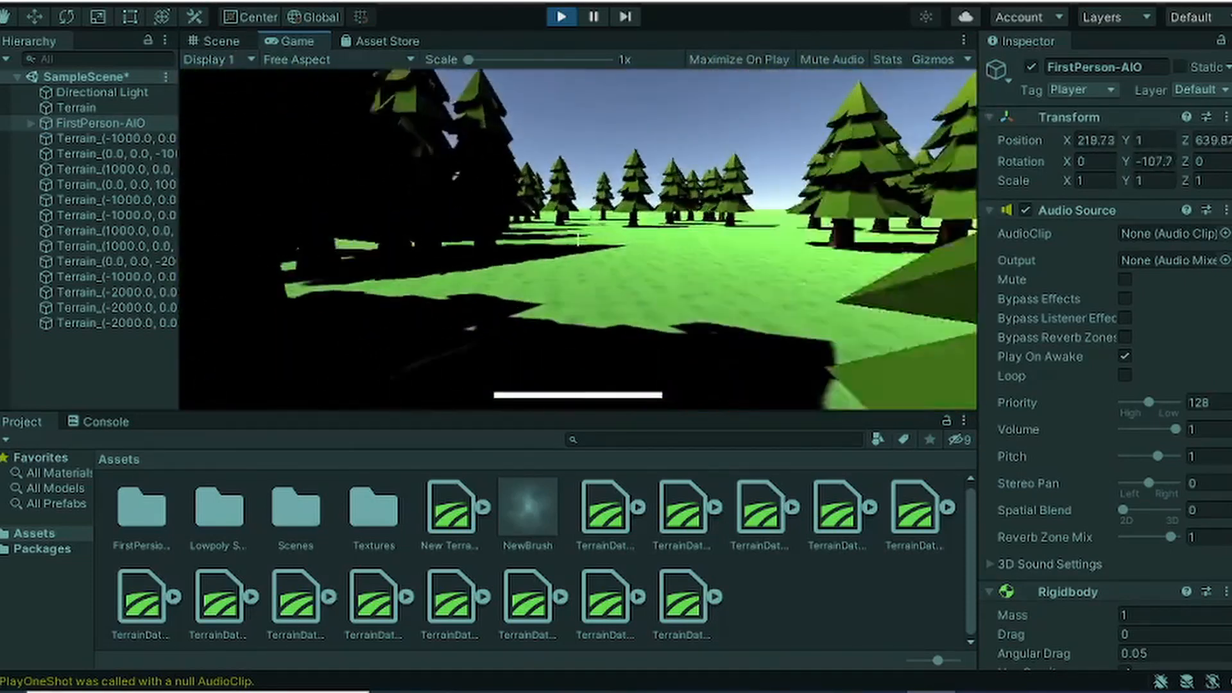
key("space")
key("shift+w")
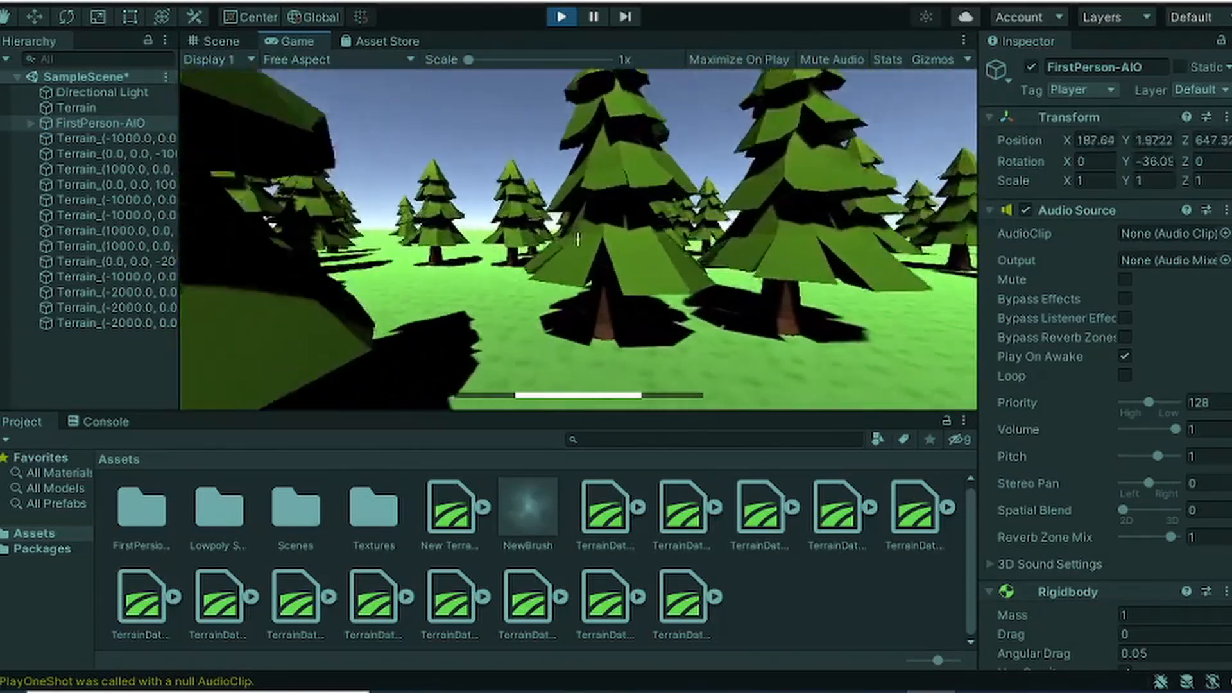
key("w")
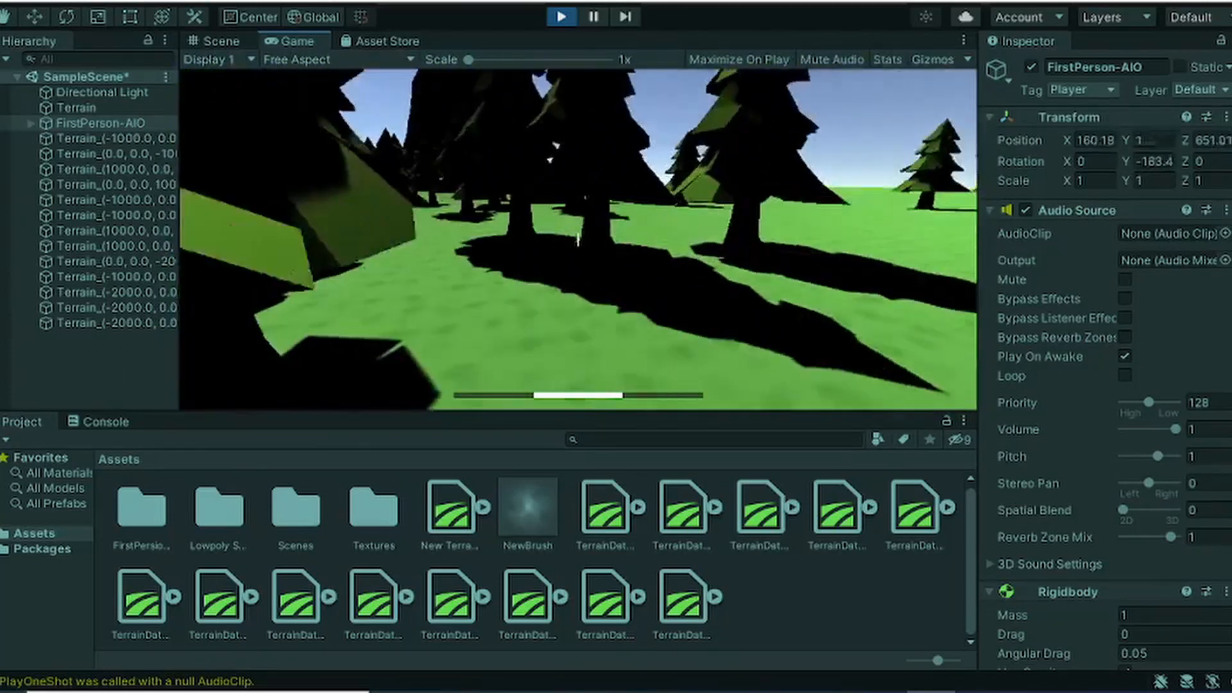
key("shift+w")
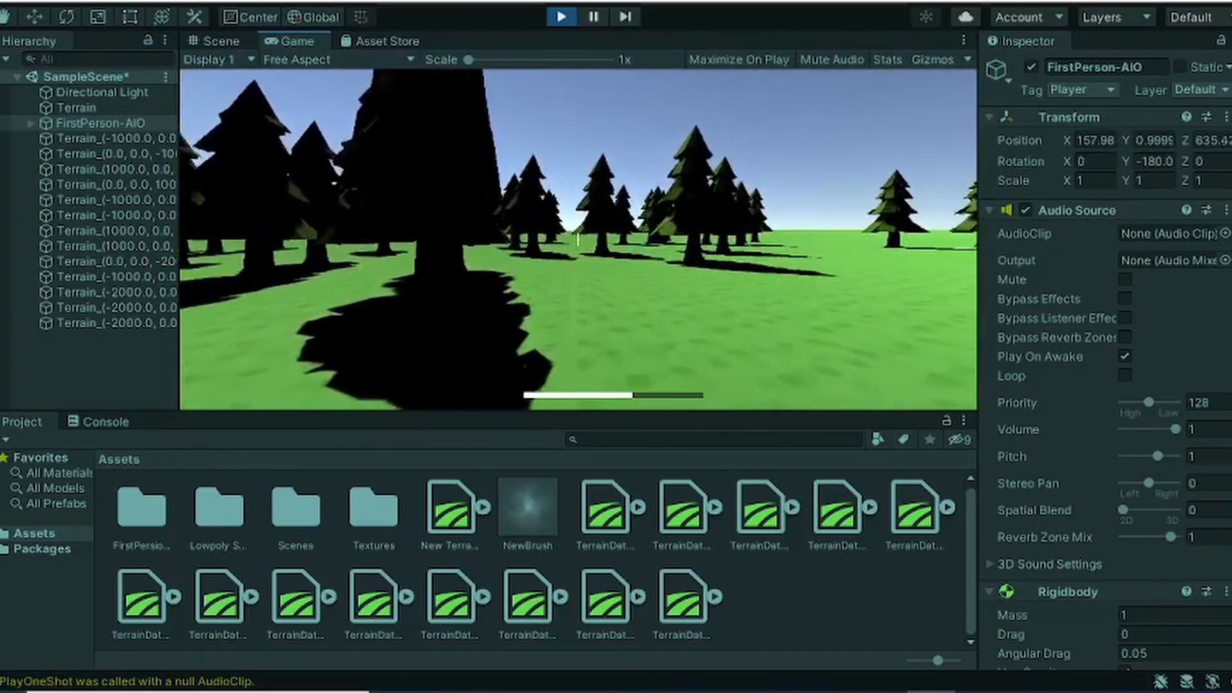